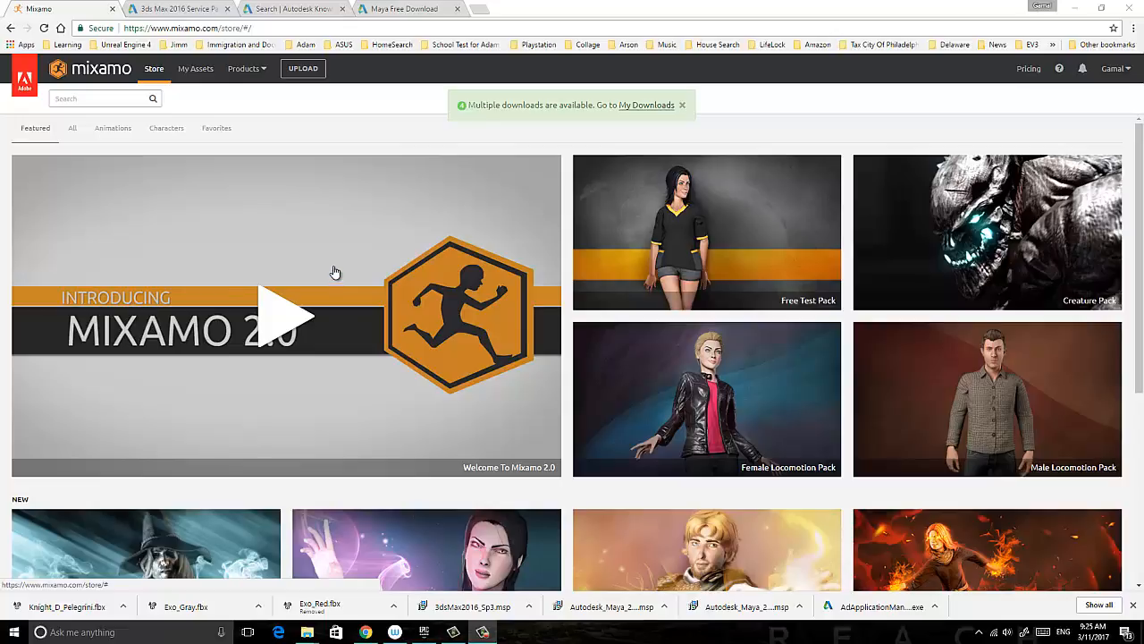
Browse the available models in the Mixamo store's Characters category.
click(164, 131)
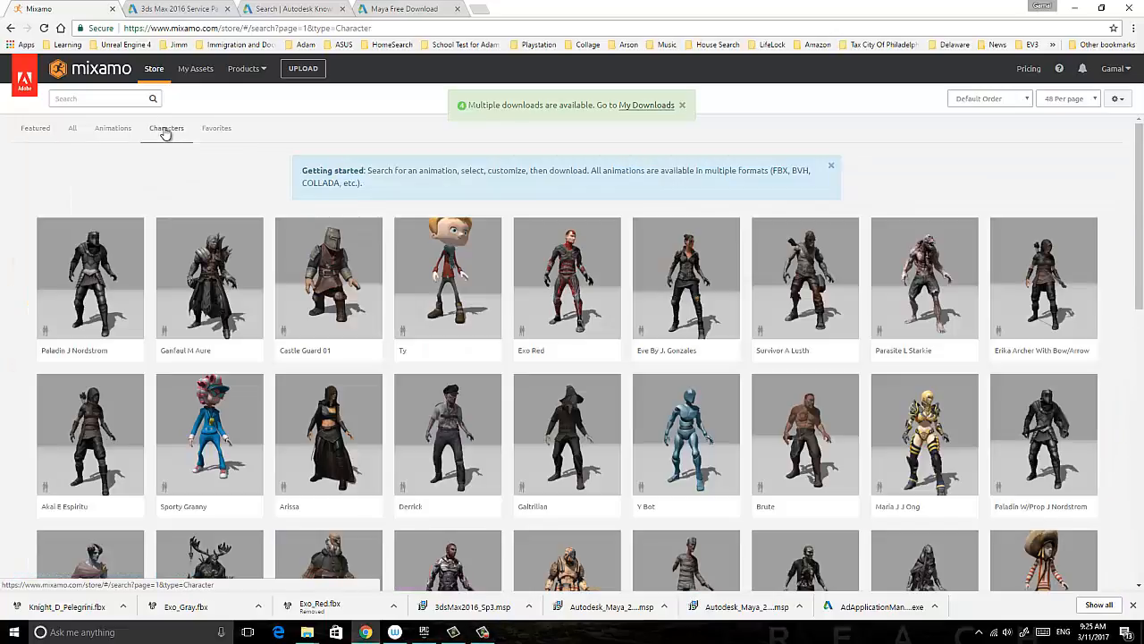
scroll(164, 136, down, 6)
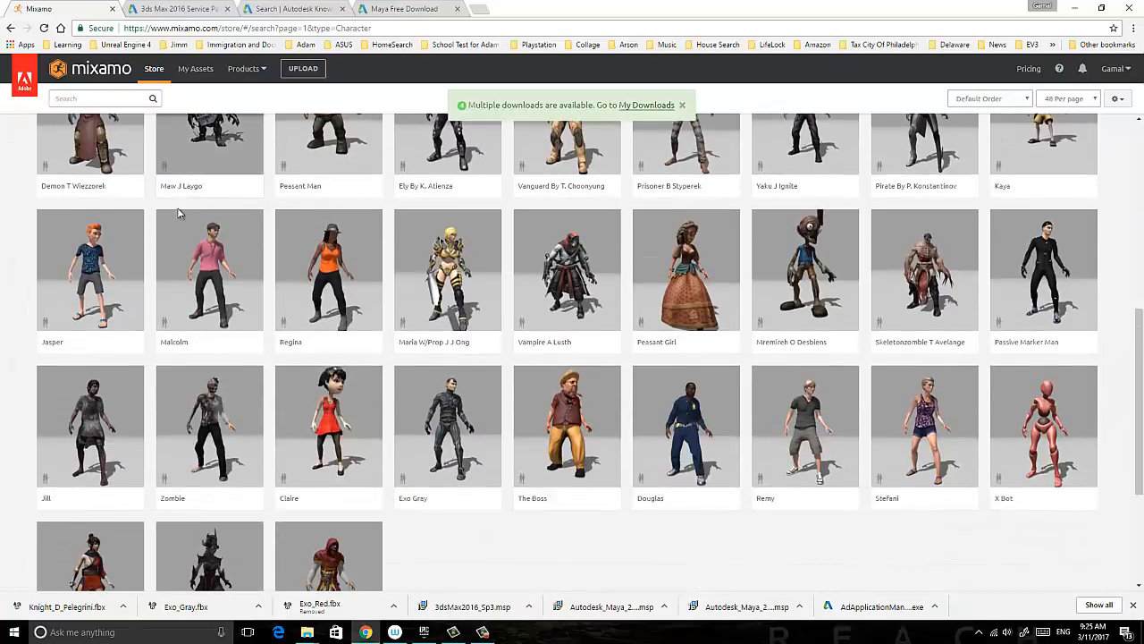
scroll(266, 325, down, 1)
scroll(358, 395, up, 5)
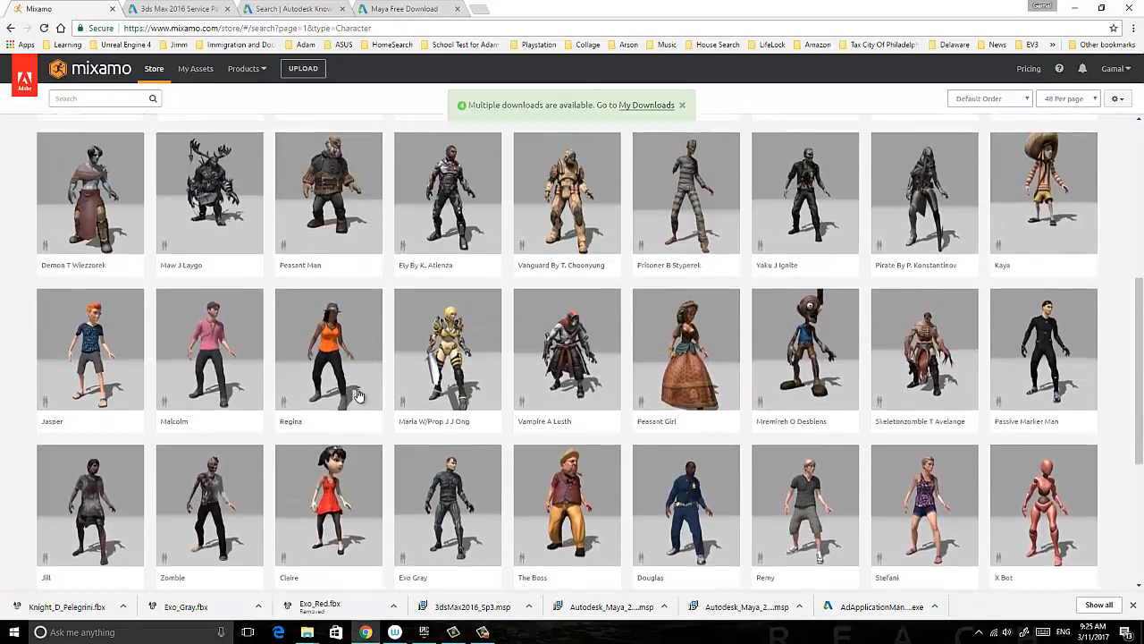
scroll(358, 395, up, 3)
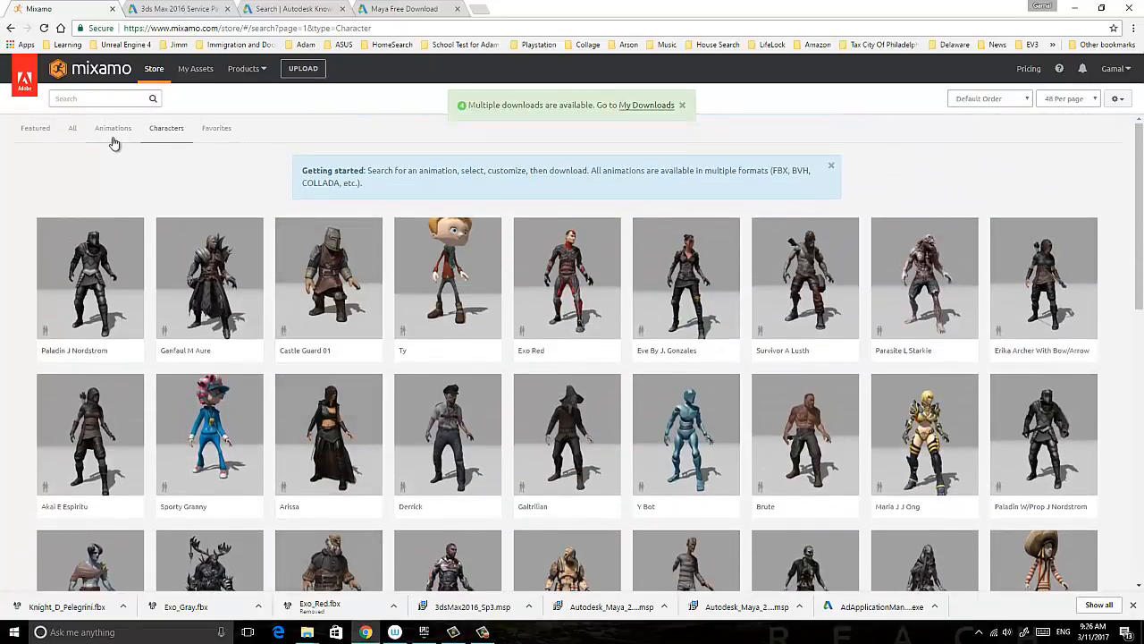
Queue the Knight D Pelegrini character from My Assets as FBX (.fbx) in T-Pose and download it.
click(196, 70)
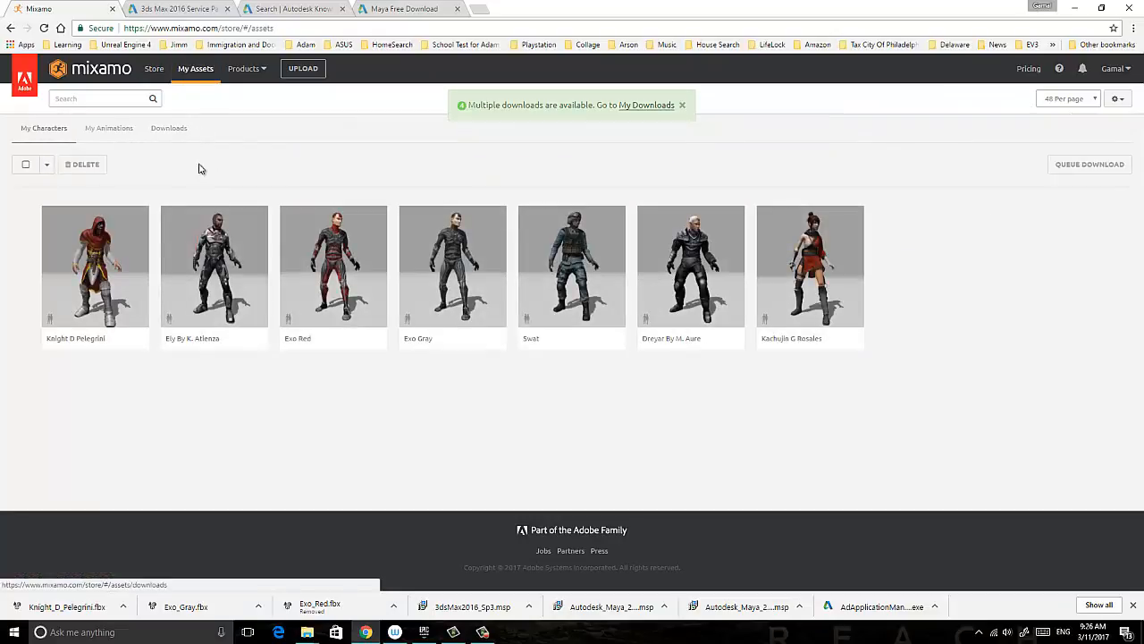
click(51, 219)
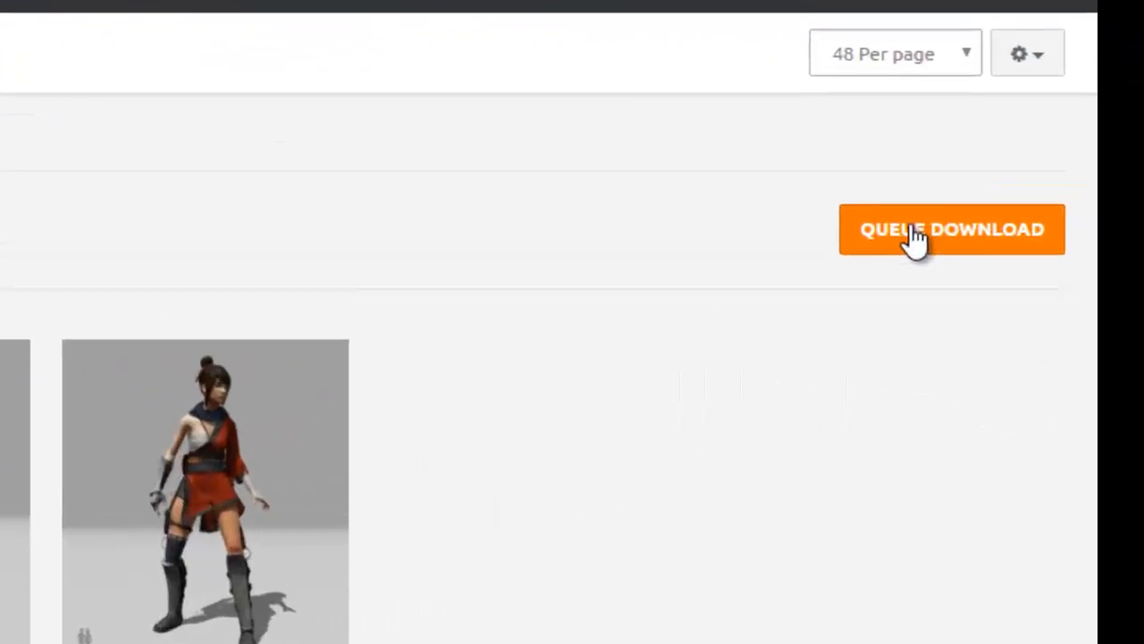
click(1014, 189)
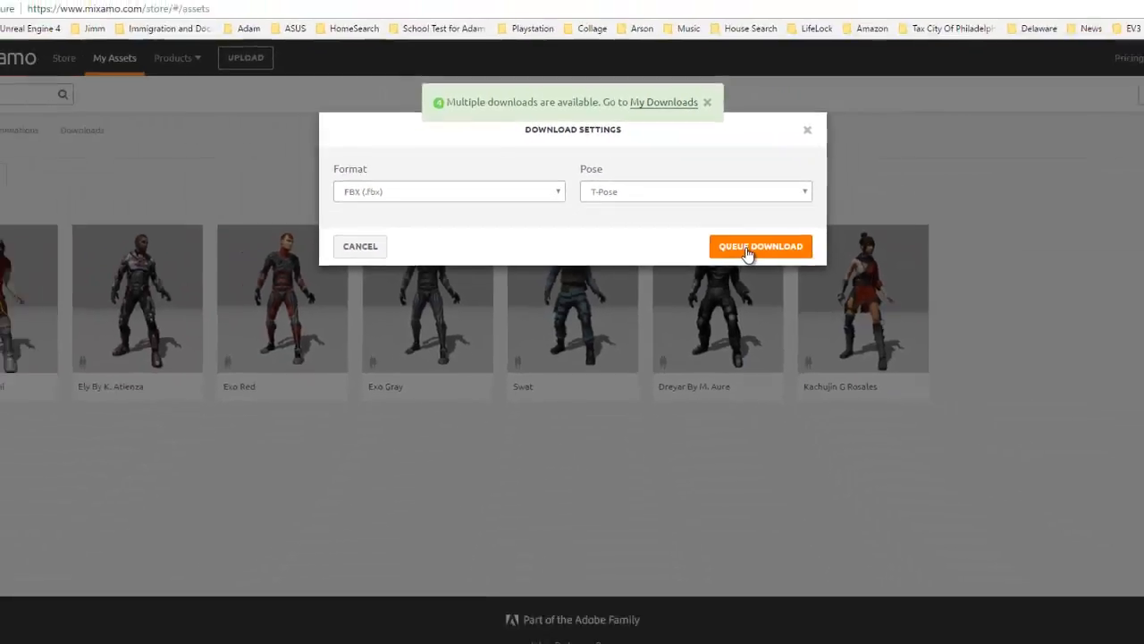
click(836, 332)
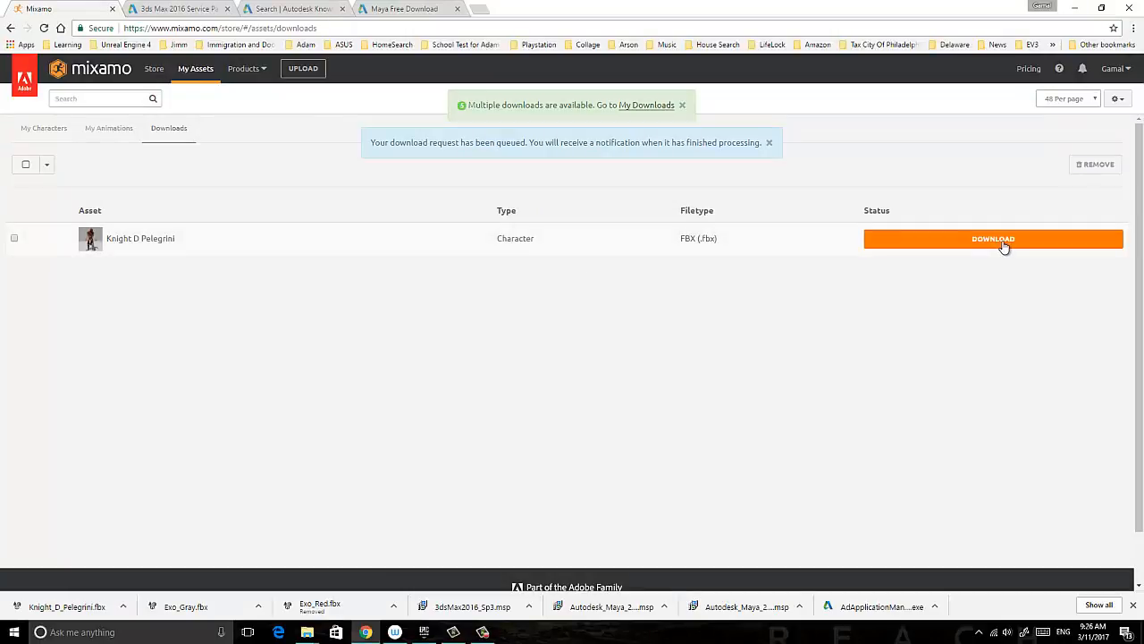
click(1003, 245)
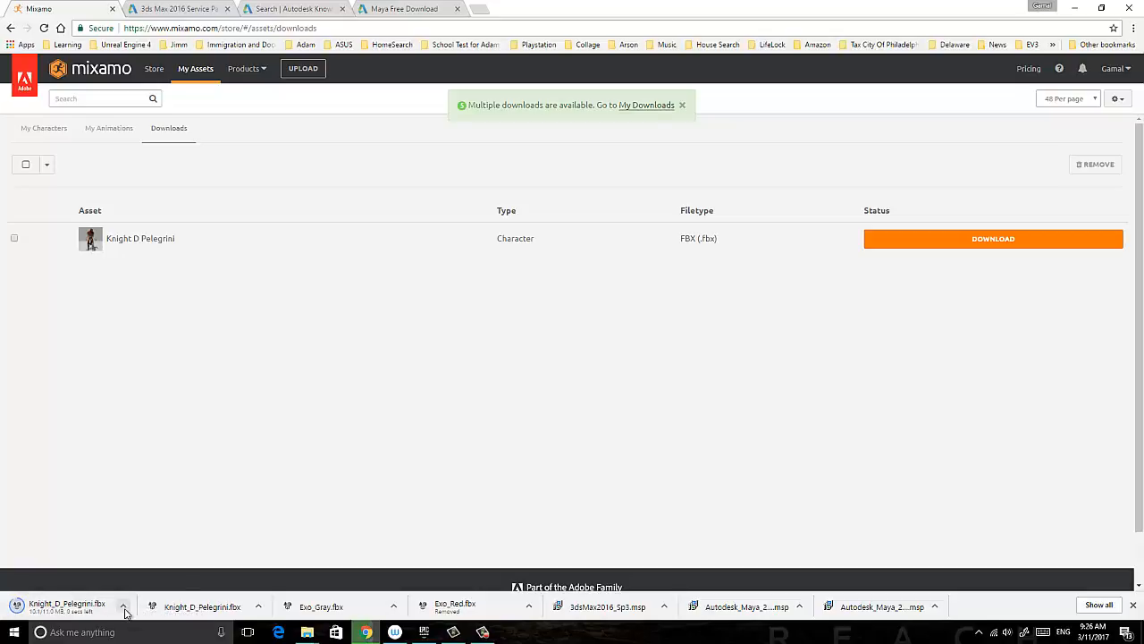
Move the newly downloaded Knight_D_Pelegrini.fbx from the Downloads folder to C:\Temp.
click(124, 608)
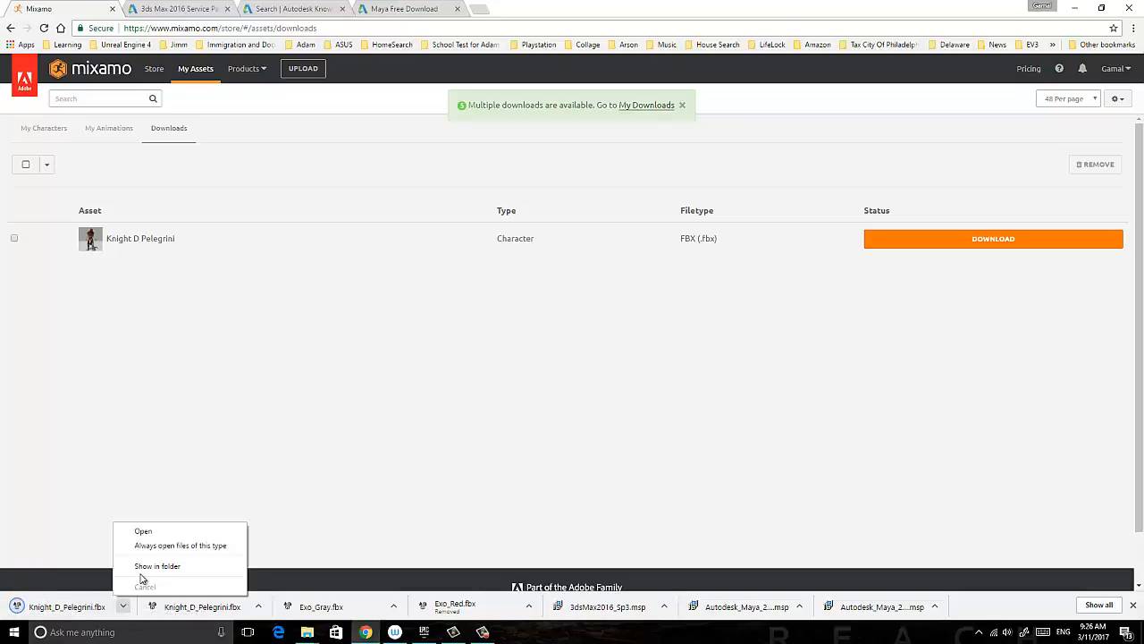
click(145, 570)
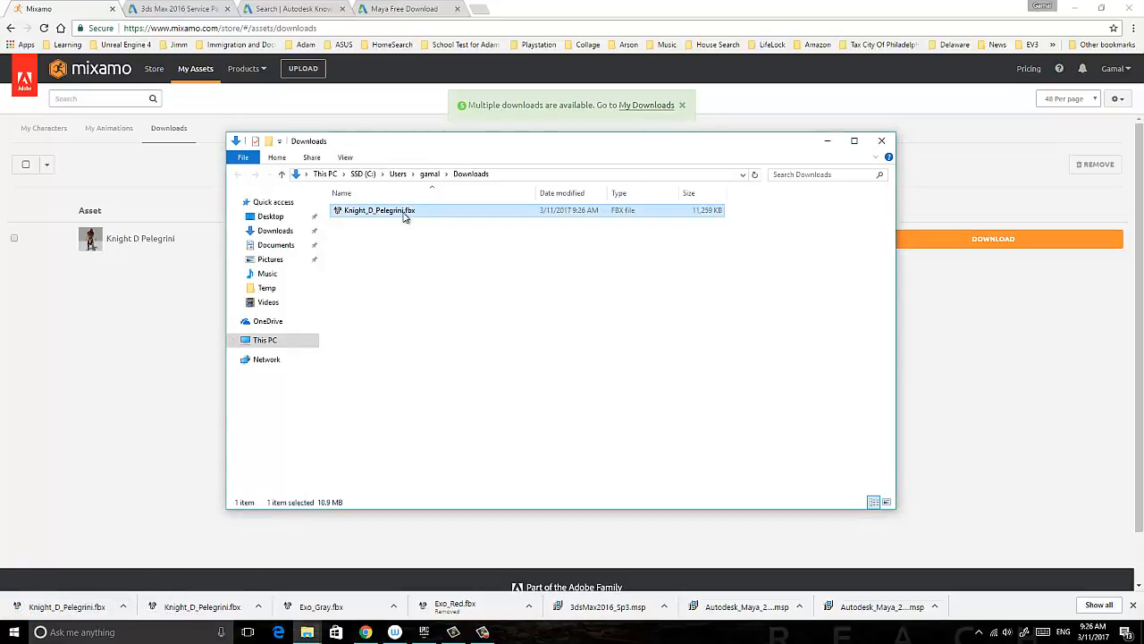
right_click(404, 215)
click(280, 390)
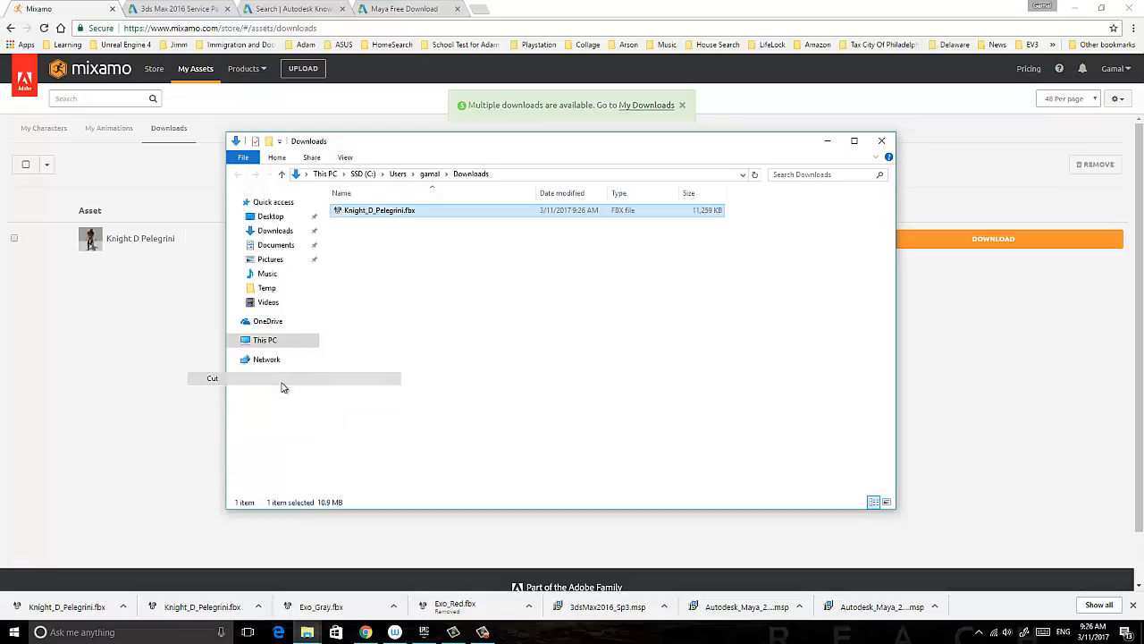
click(283, 341)
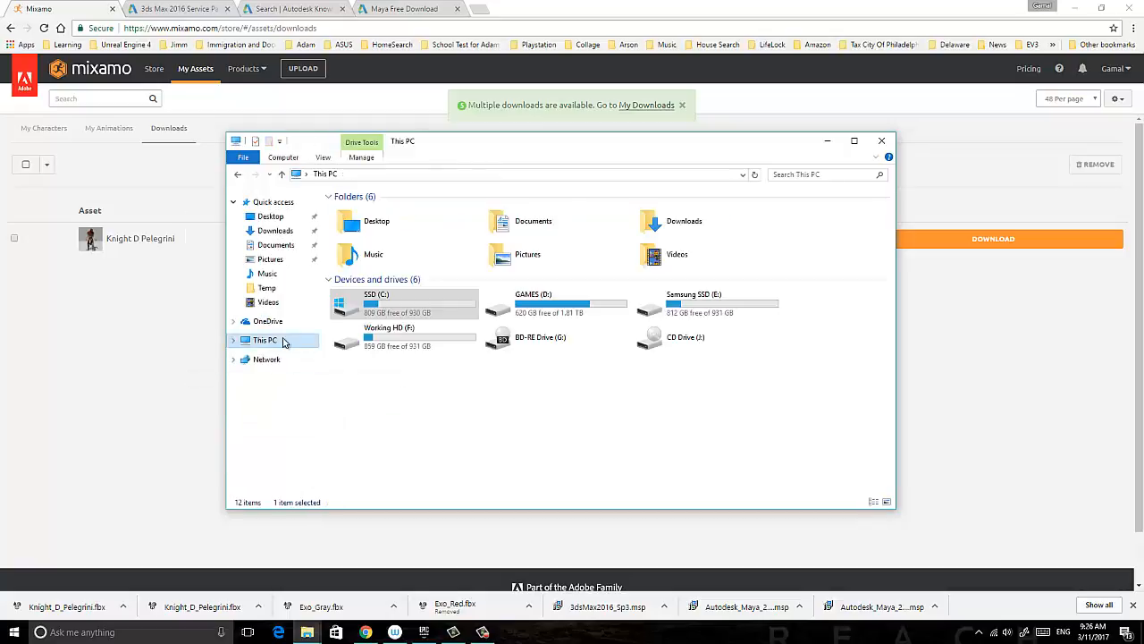
double_click(386, 304)
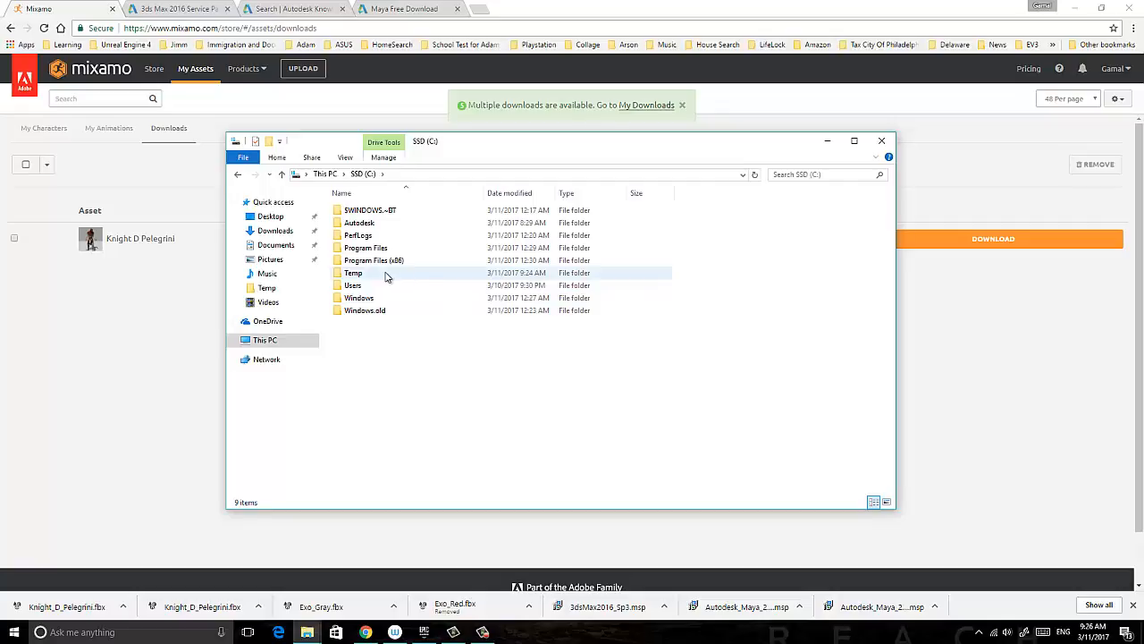
double_click(386, 275)
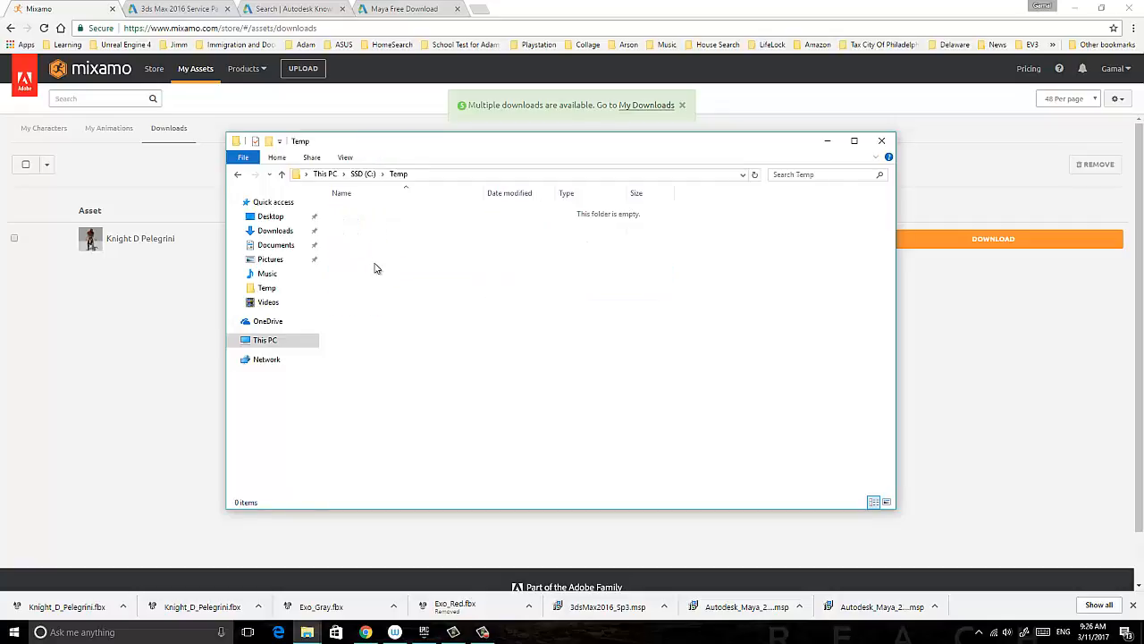
right_click(376, 265)
click(338, 347)
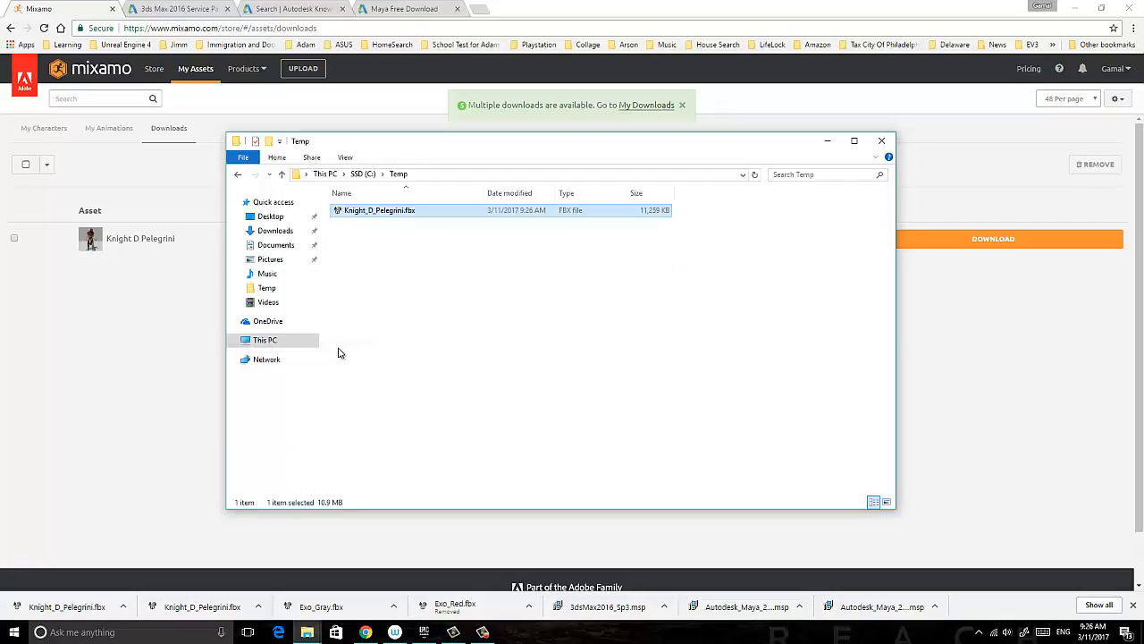
Switch to the Epic Games Launcher and create a Third Person Blueprint project named MyProjectMixamo with starter content in Unreal Engine 4.15.0.
click(1075, 7)
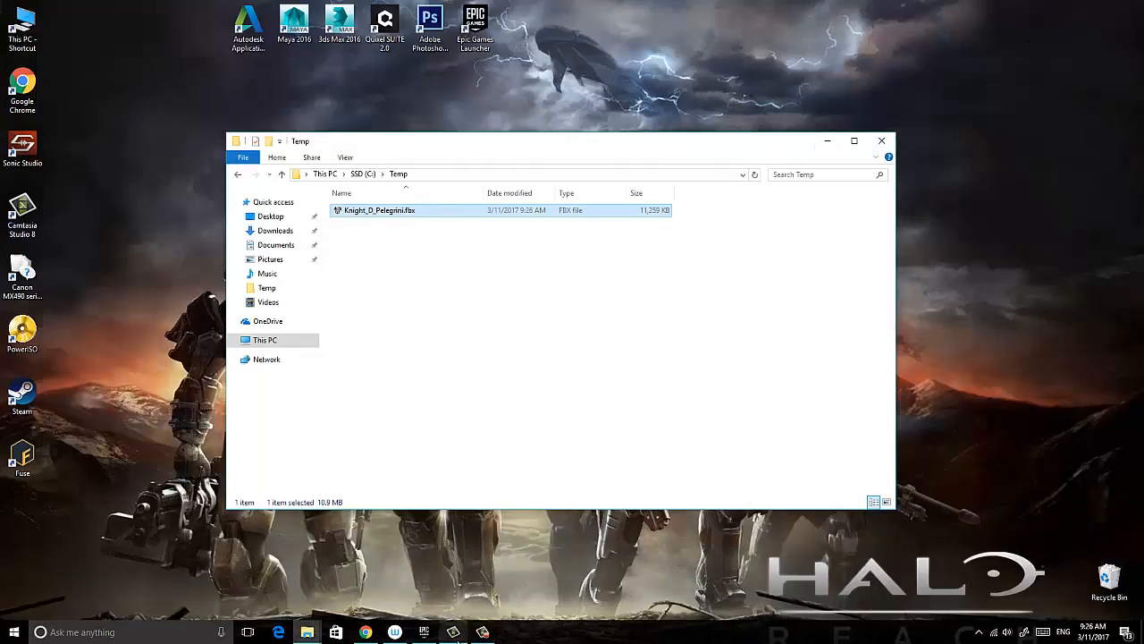
click(423, 632)
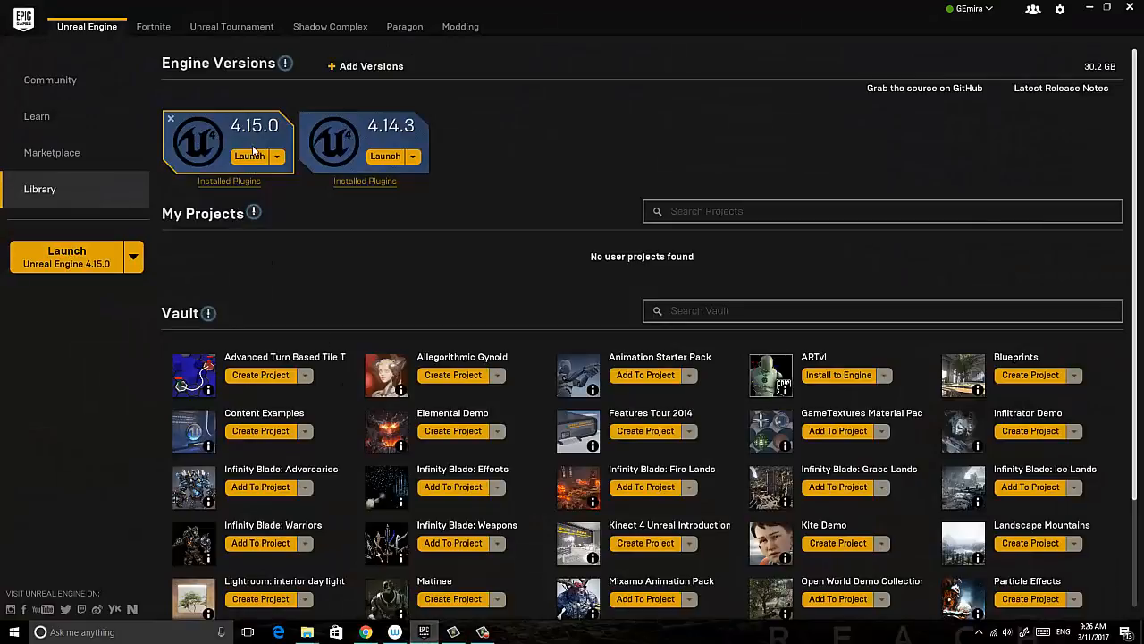
click(250, 156)
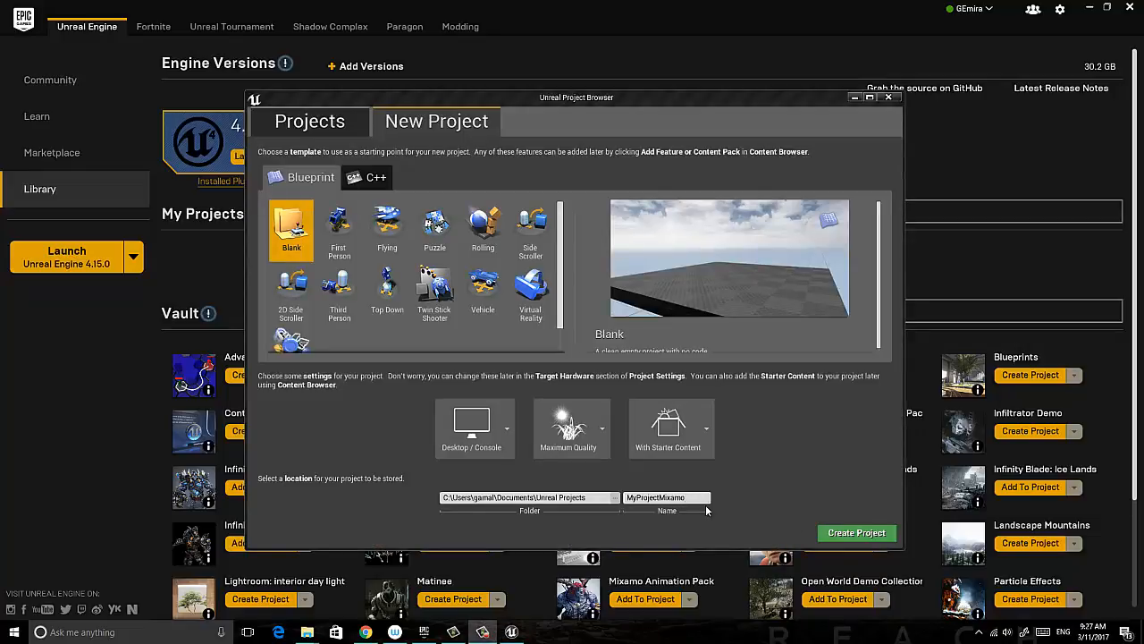
click(343, 295)
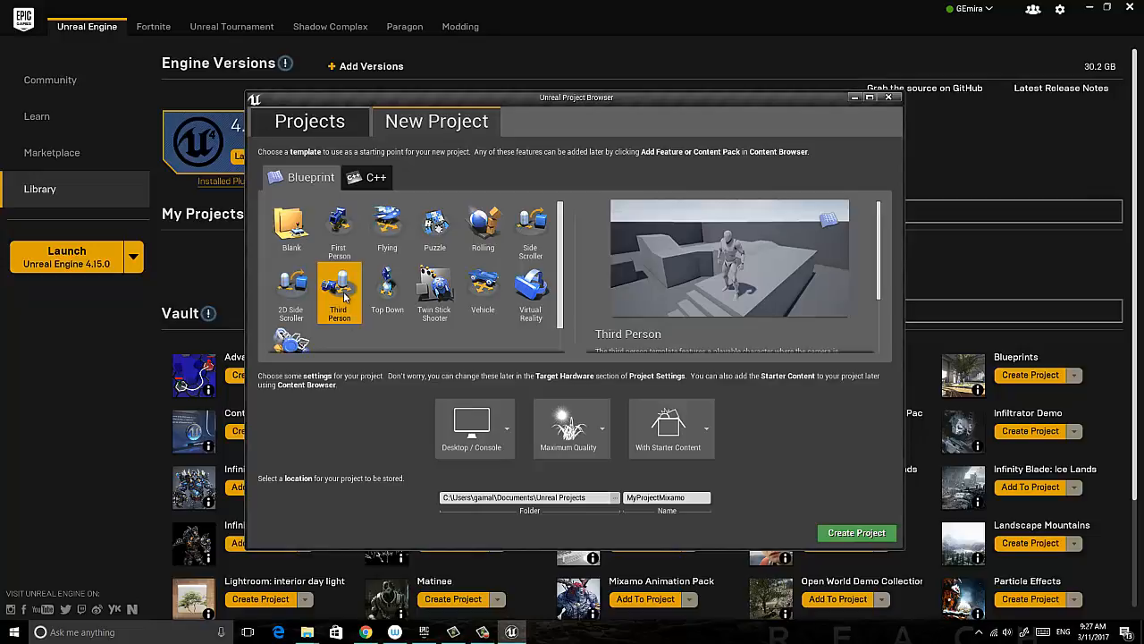
click(843, 533)
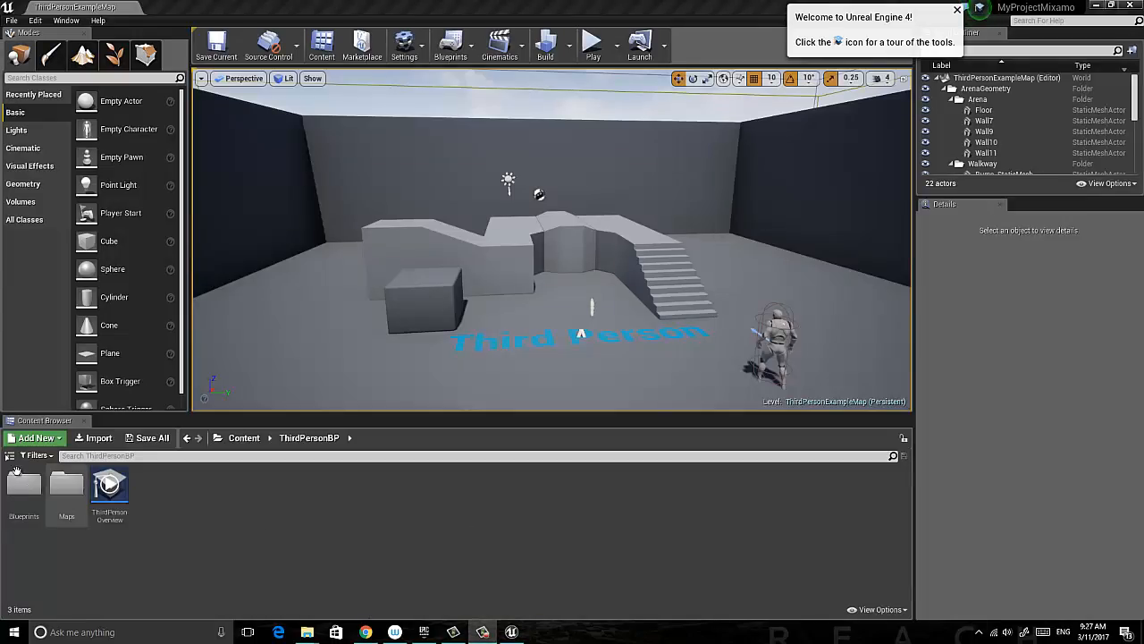
Show the Content Browser's folder tree and create a folder named Knight under Content.
click(9, 457)
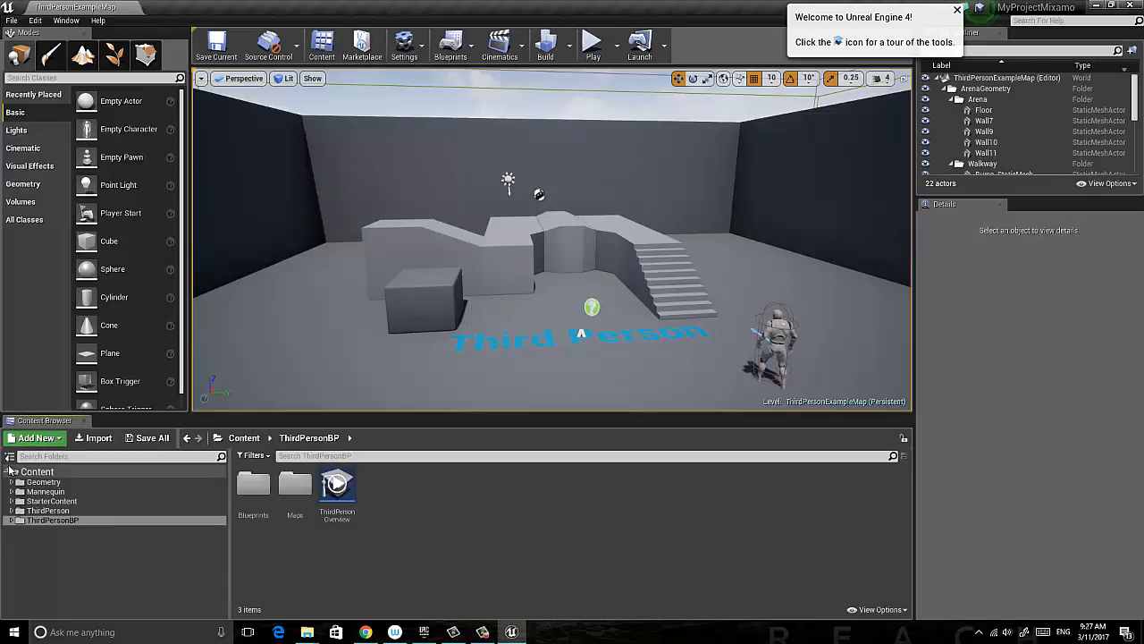
click(35, 474)
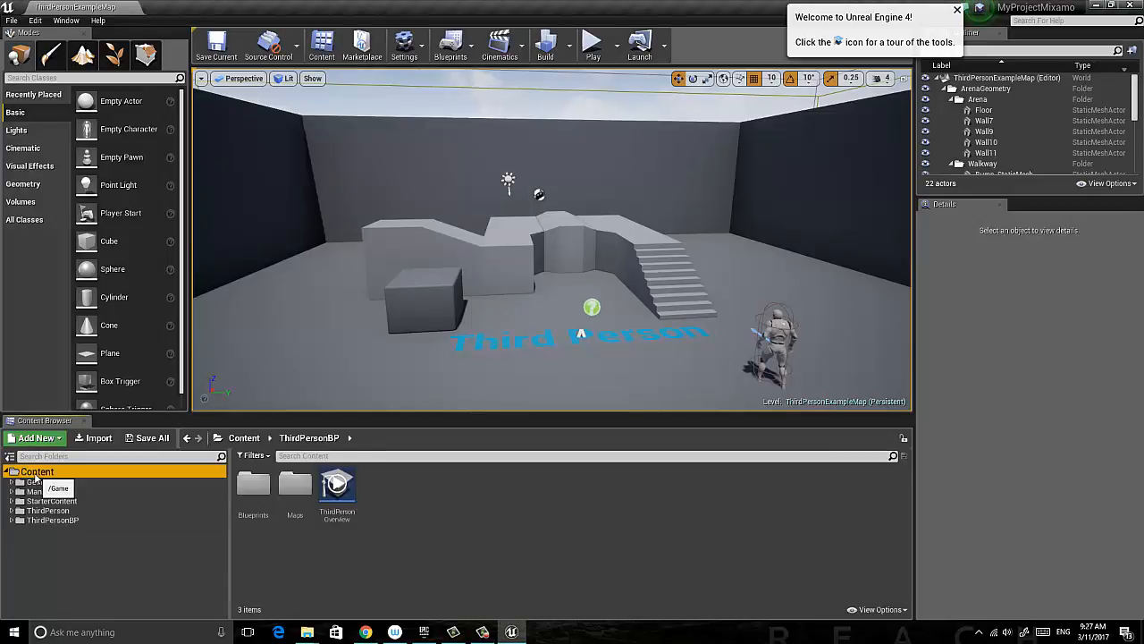
right_click(35, 476)
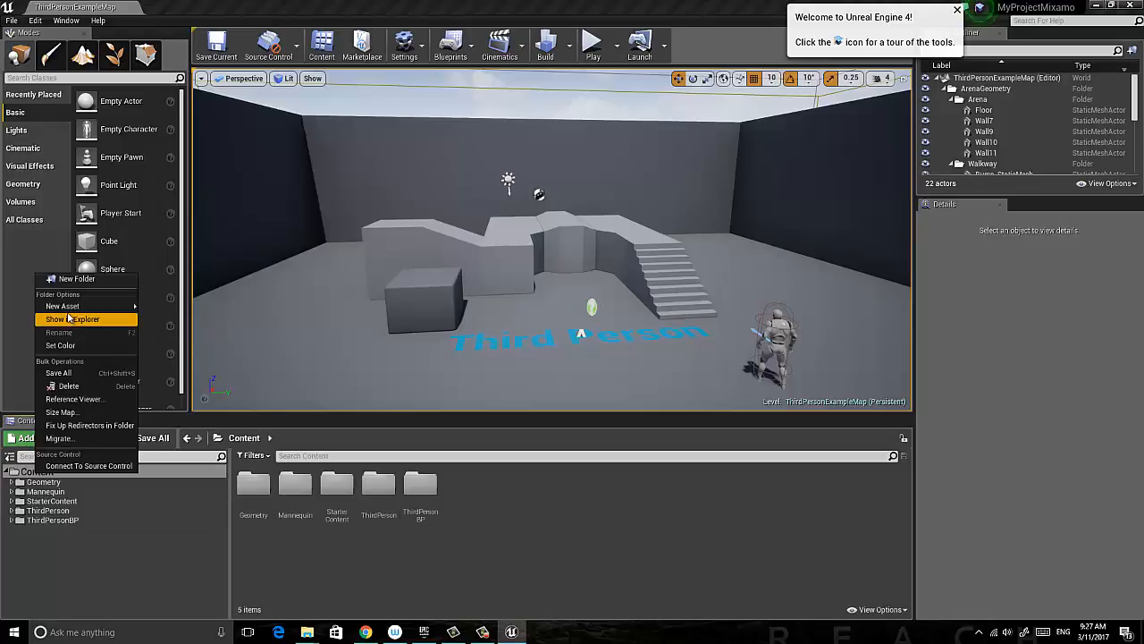
click(77, 278)
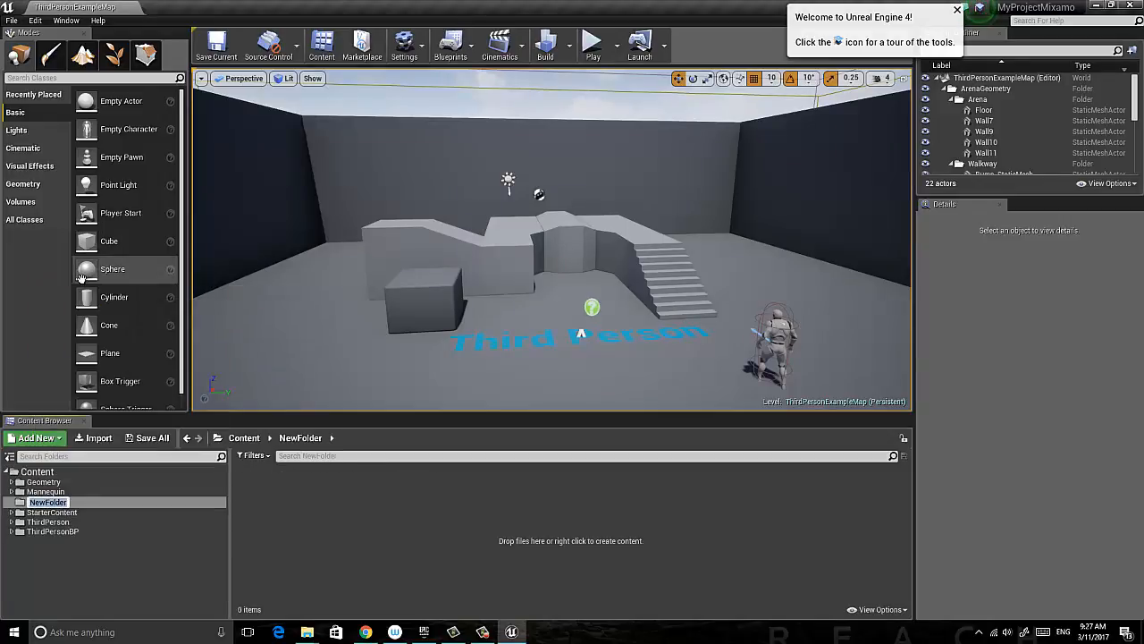
text(Knight)
key(Return)
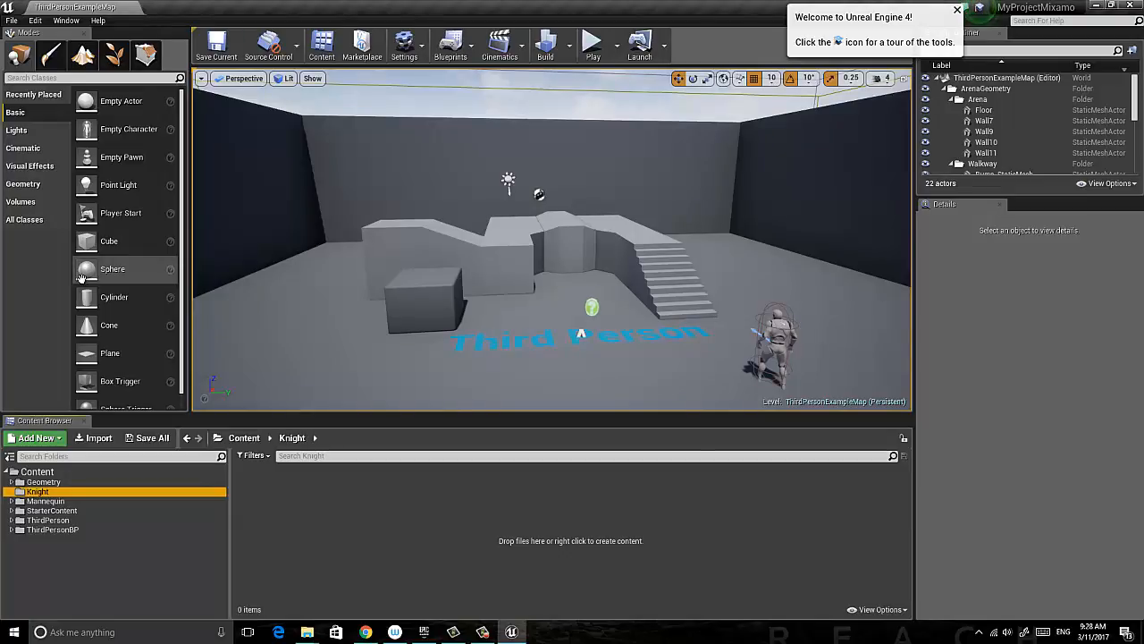
click(309, 513)
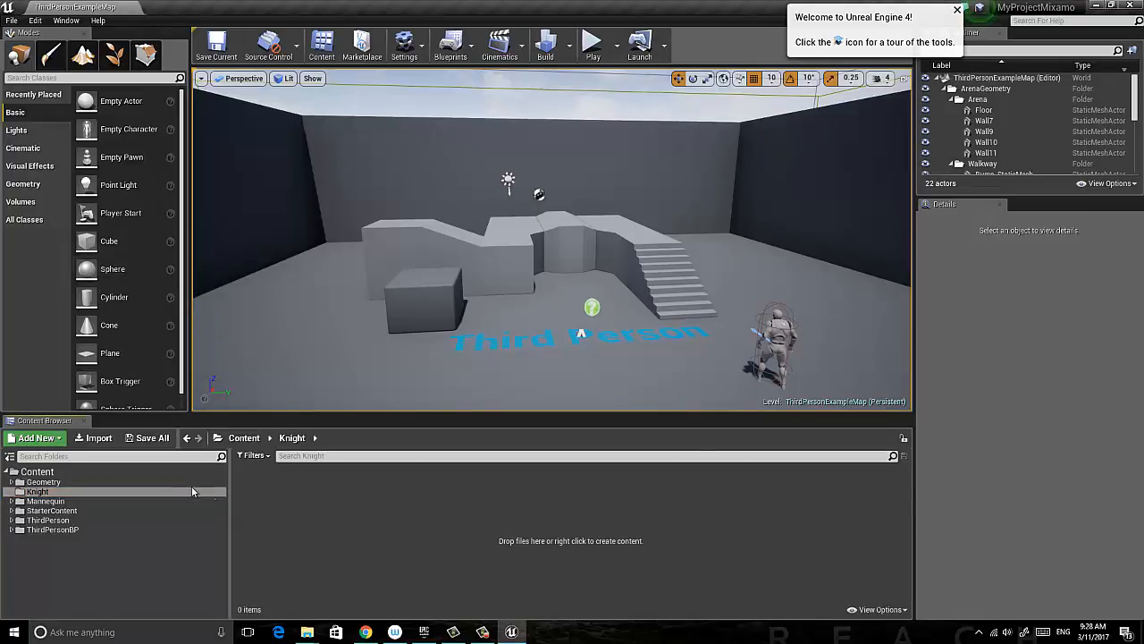
Choose Knight_D_Pelegrini.fbx from C:\Temp as the file to import into the Knight folder.
click(100, 438)
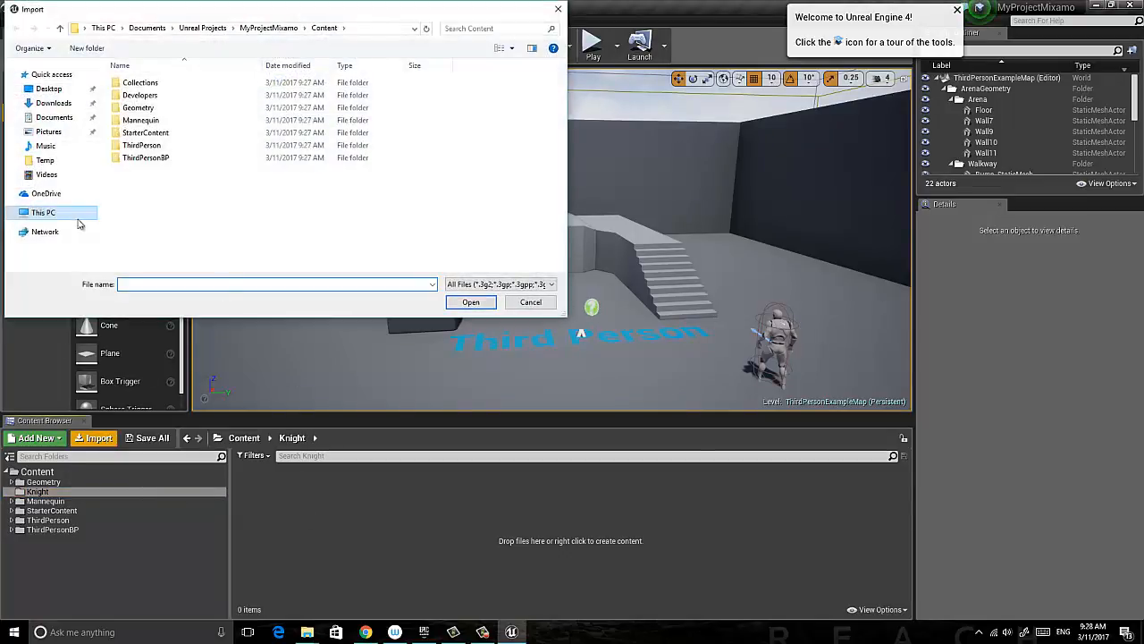
click(67, 217)
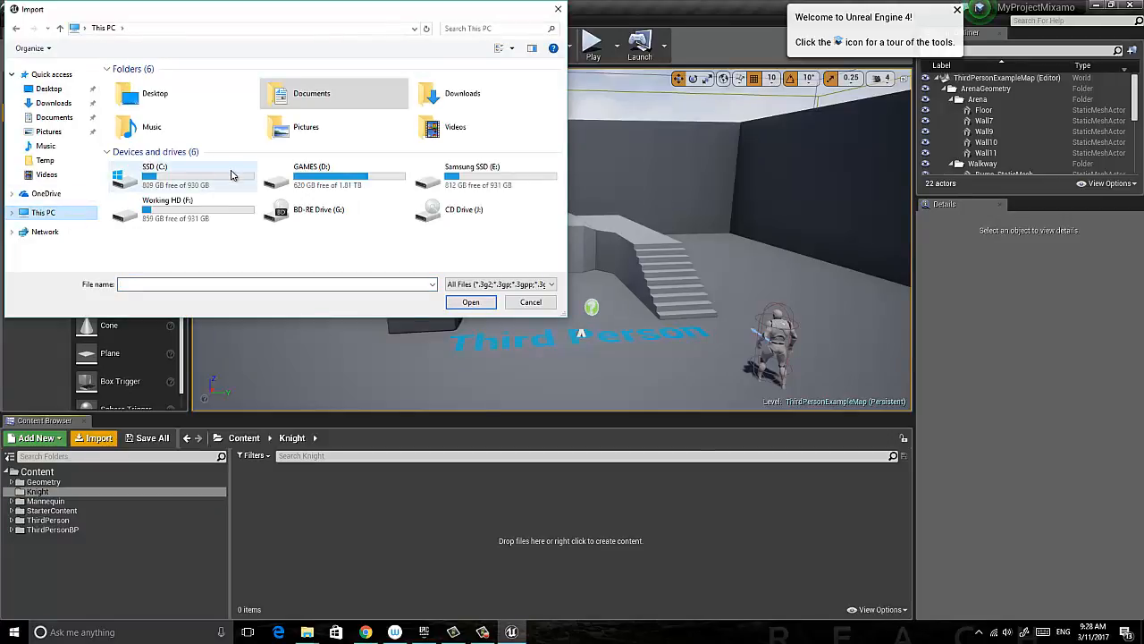
double_click(202, 184)
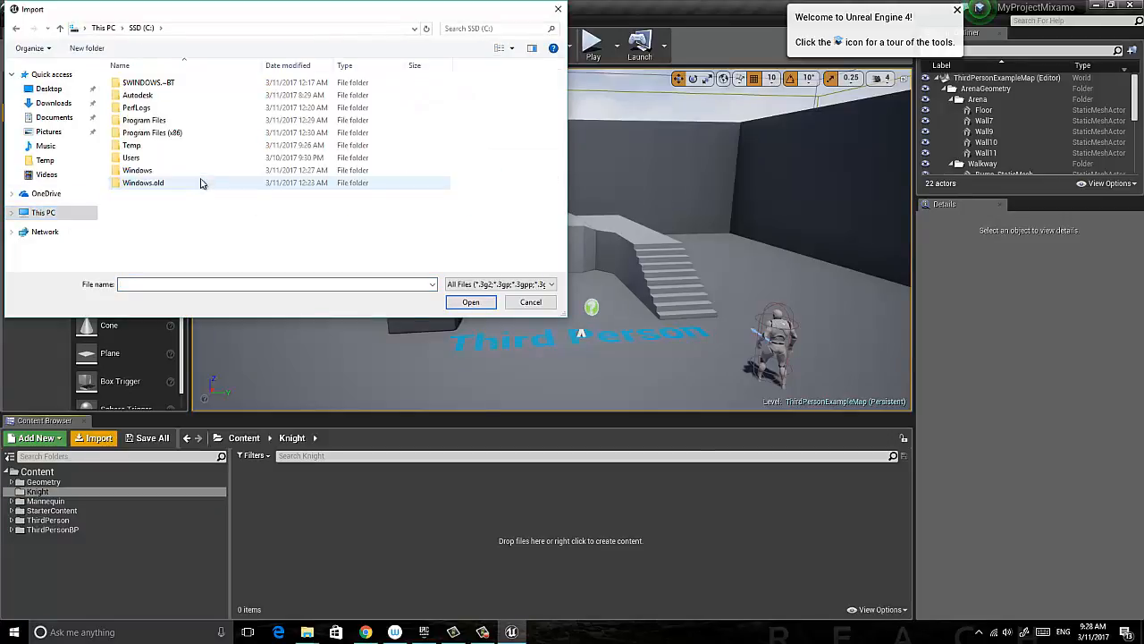
double_click(147, 155)
click(164, 87)
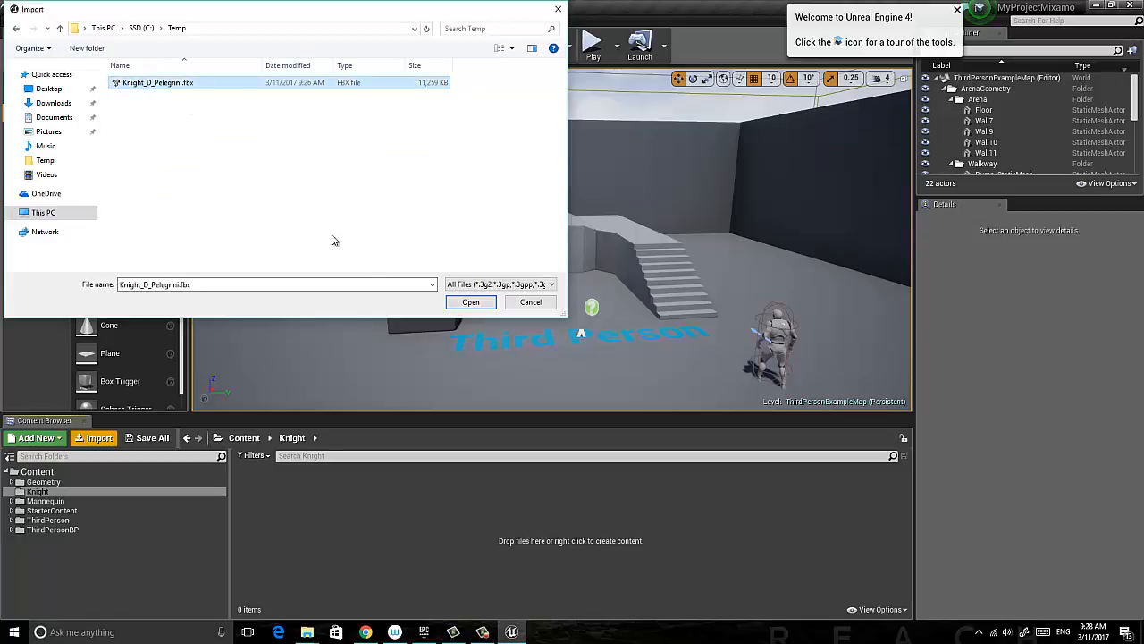
click(465, 303)
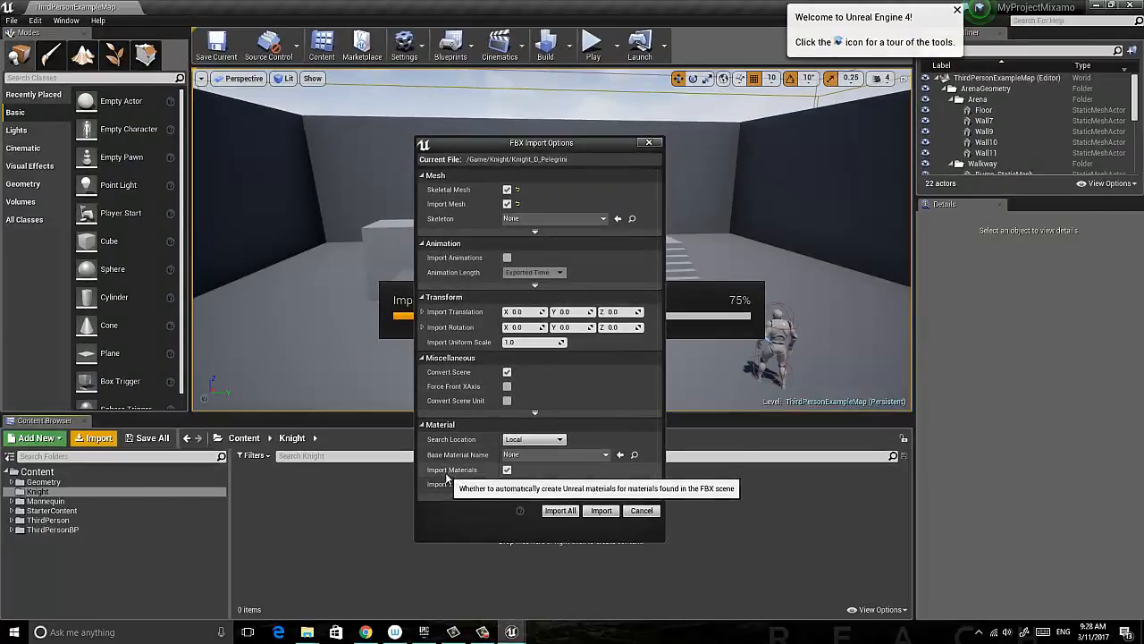
Import the knight FBX as a skeletal mesh with no existing skeleton and with its materials, and save all new assets.
click(558, 510)
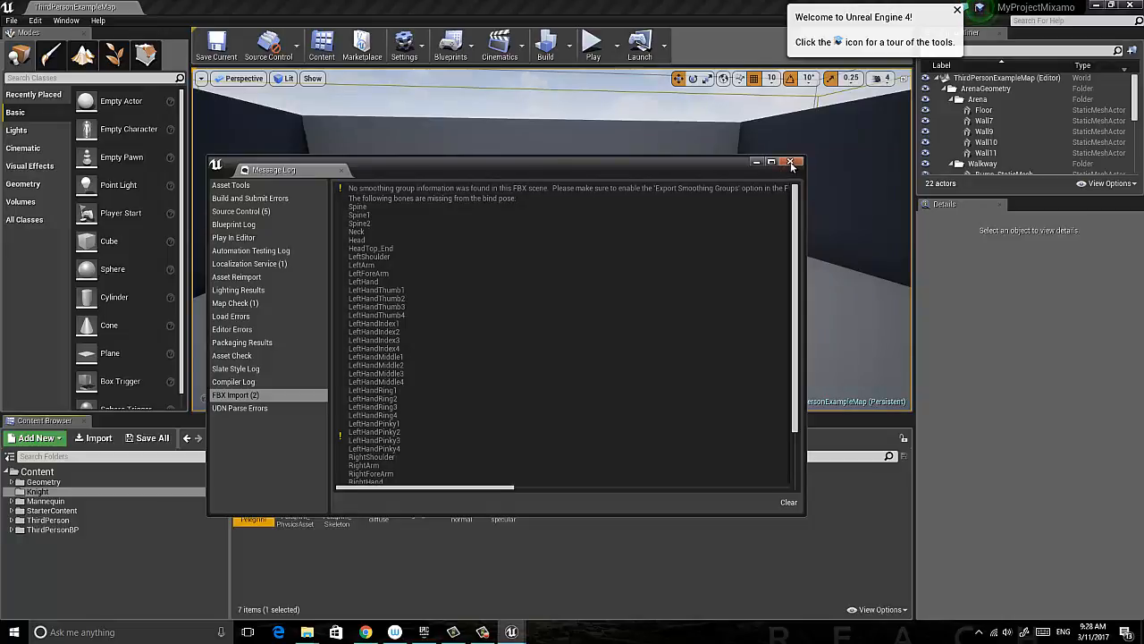
click(793, 164)
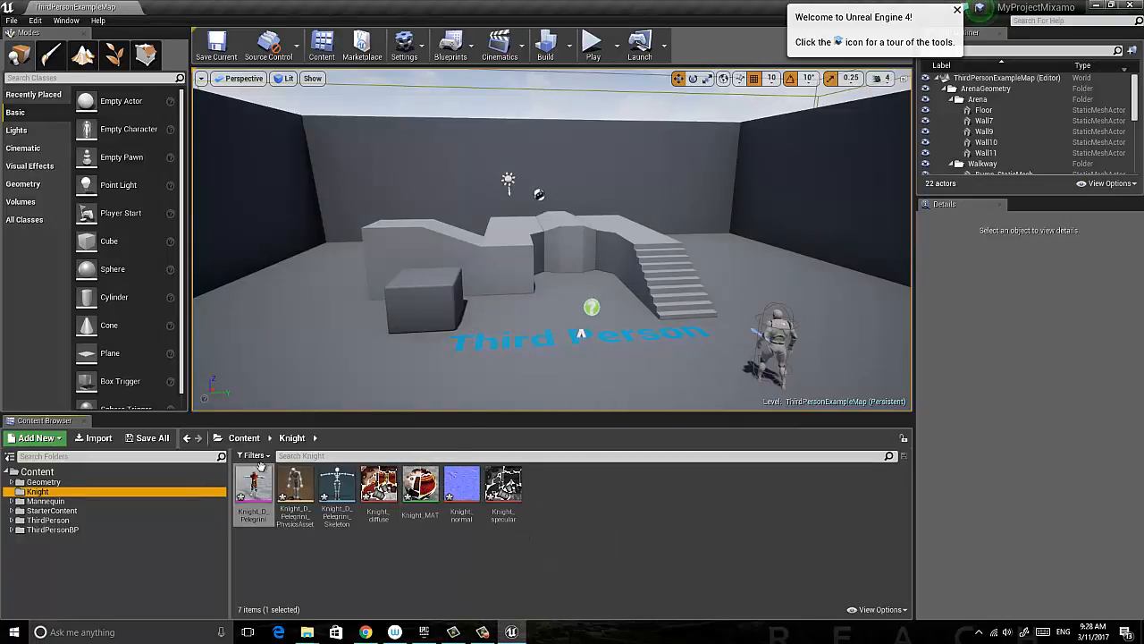
click(147, 438)
click(682, 426)
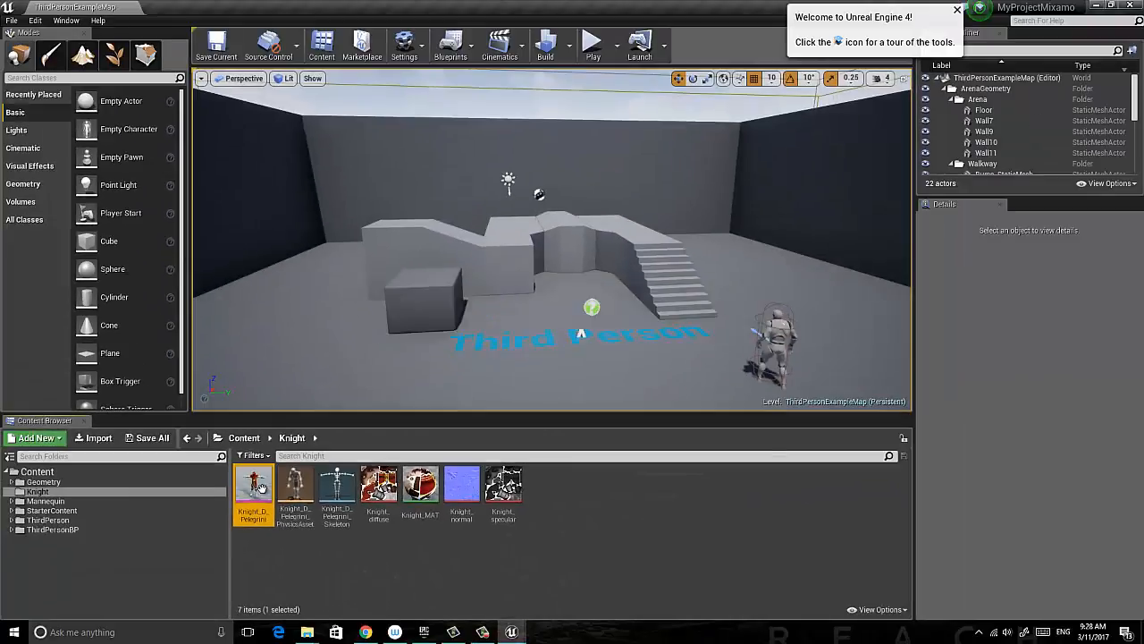
Inspect the imported knight's skeletal mesh and its skeleton's Hips root bone, and close both asset editors.
double_click(419, 272)
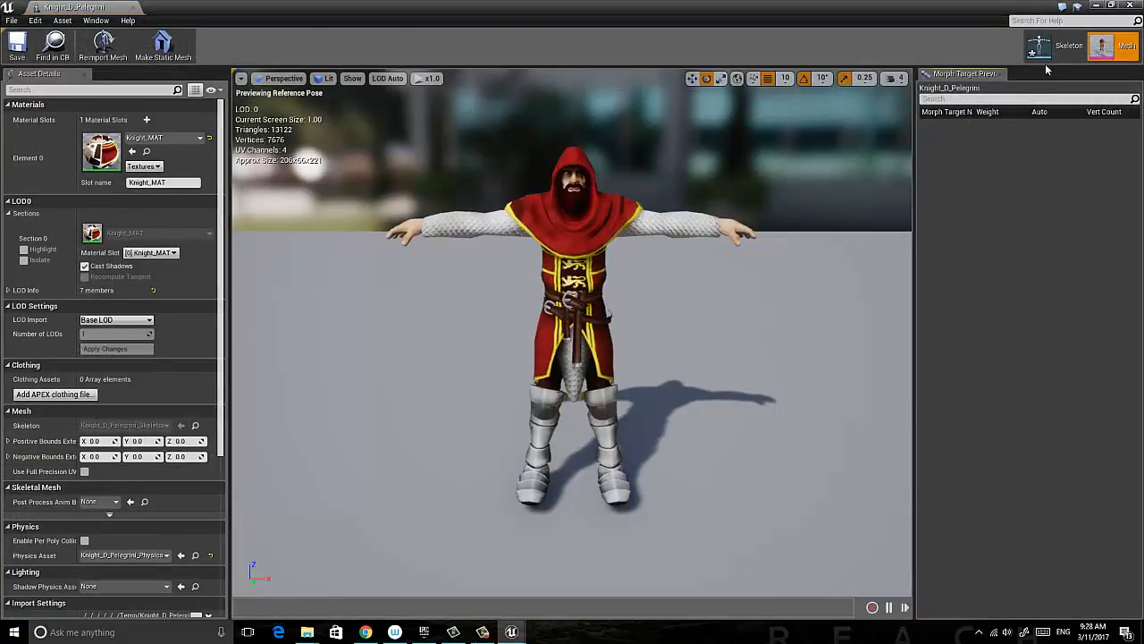
click(1071, 49)
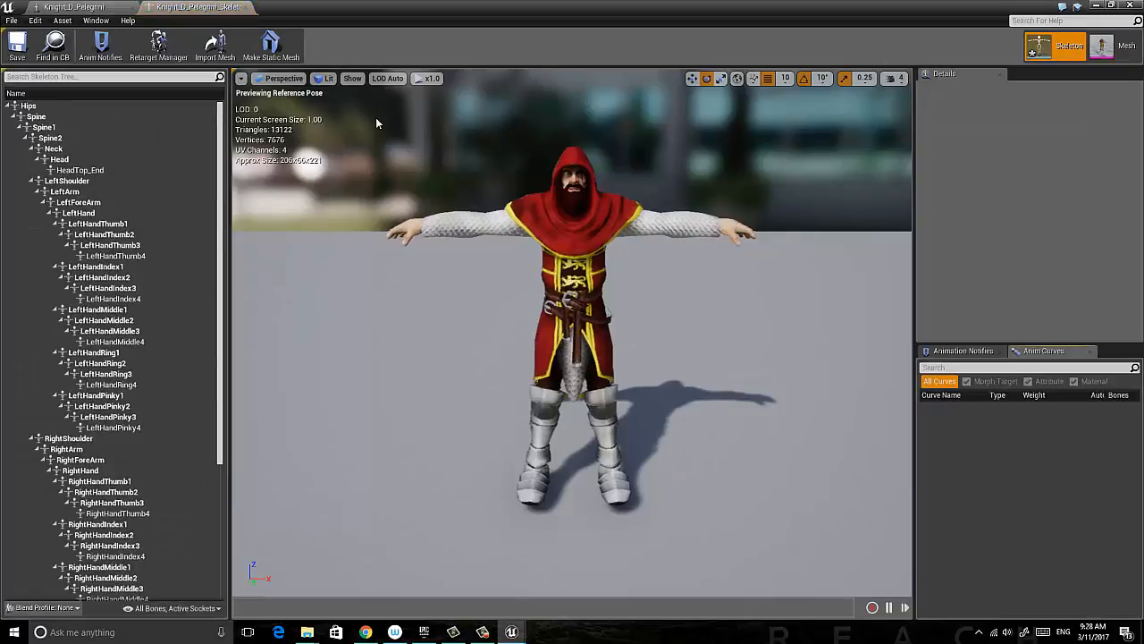
click(30, 107)
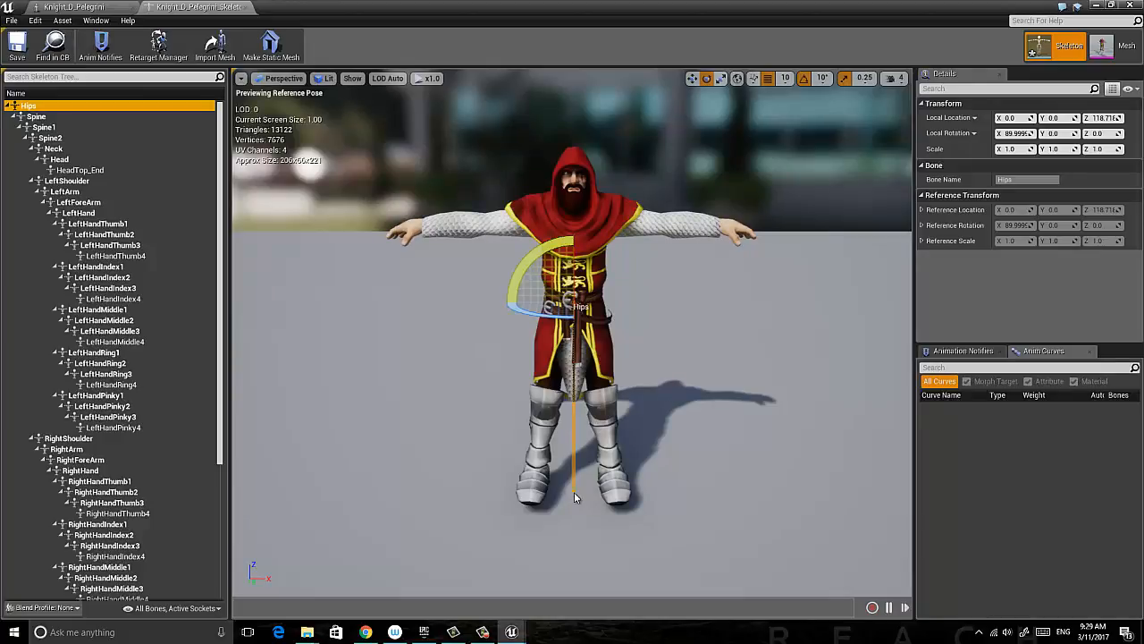
click(246, 8)
click(132, 8)
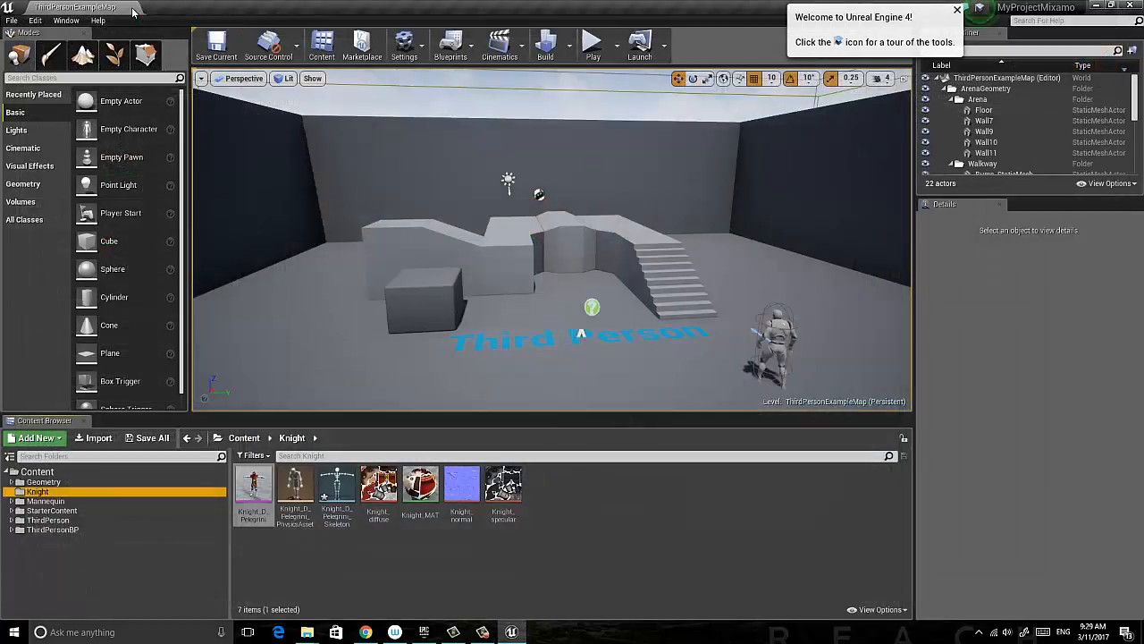
Export the Knight_D_Pelegrini skeletal mesh to C:\Temp as an FBX file named Knight_D_Pelegrini_UR4.
click(253, 483)
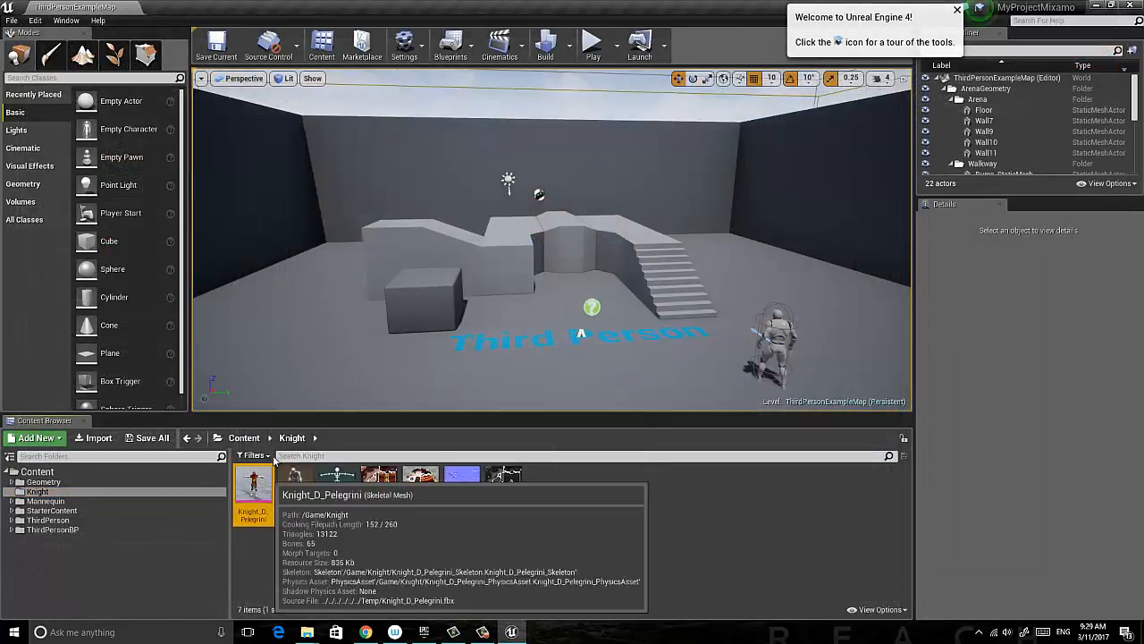
right_click(258, 483)
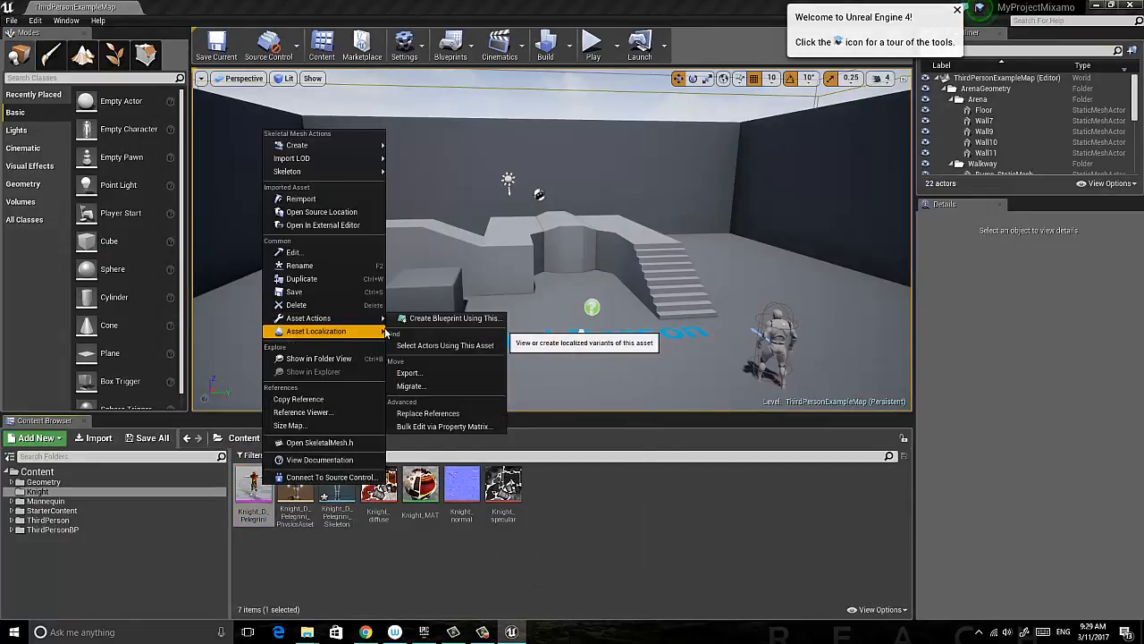
mouse_move(383, 319)
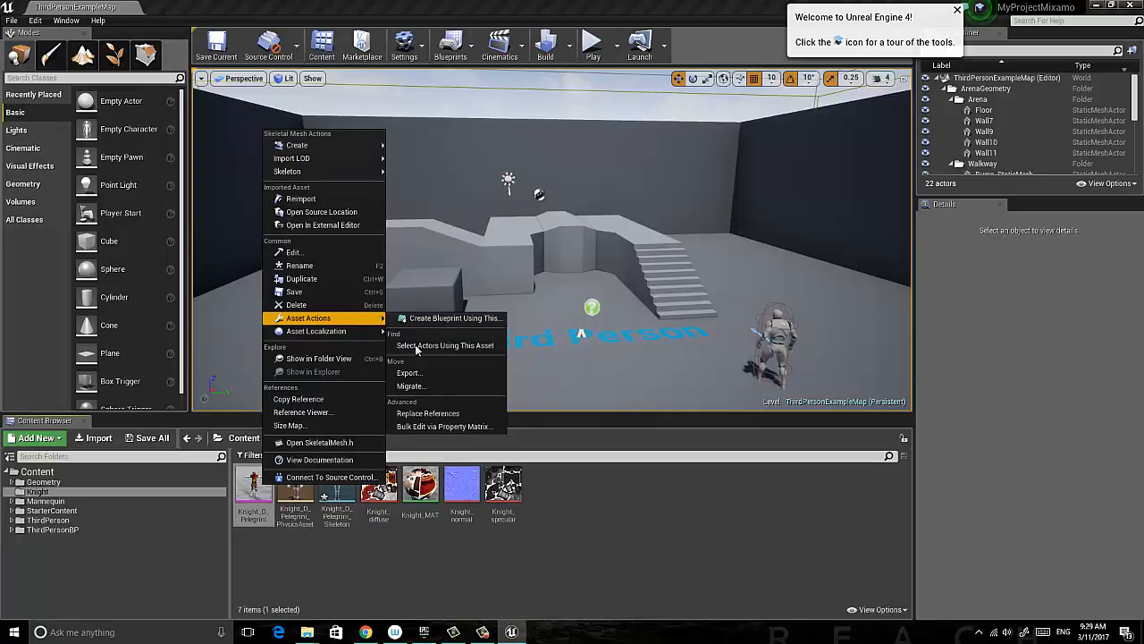
click(409, 373)
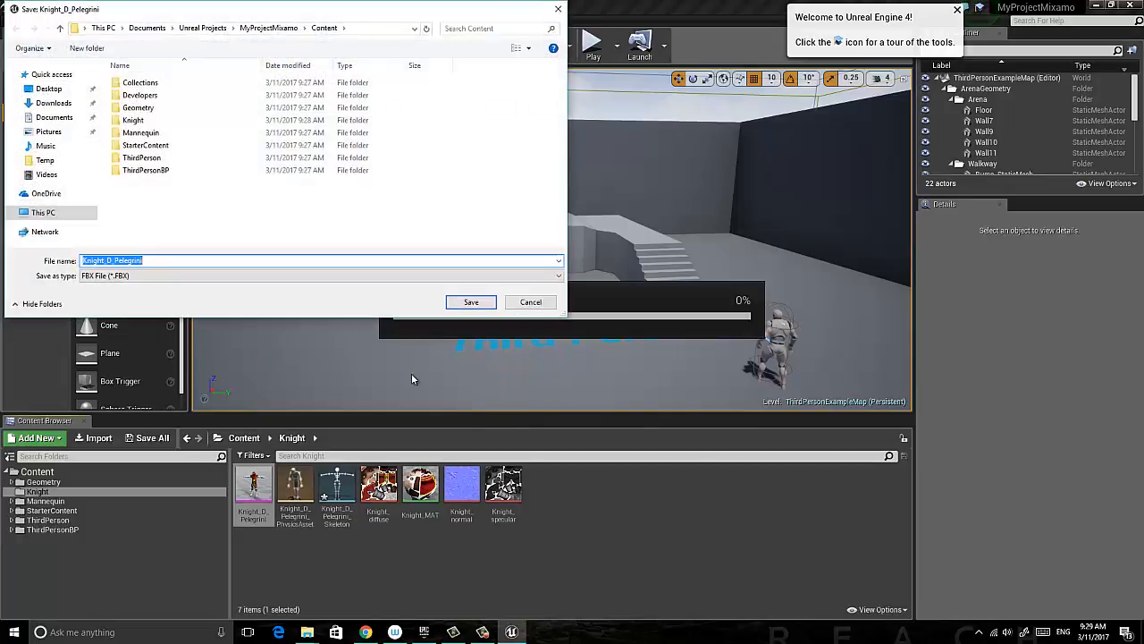
click(68, 214)
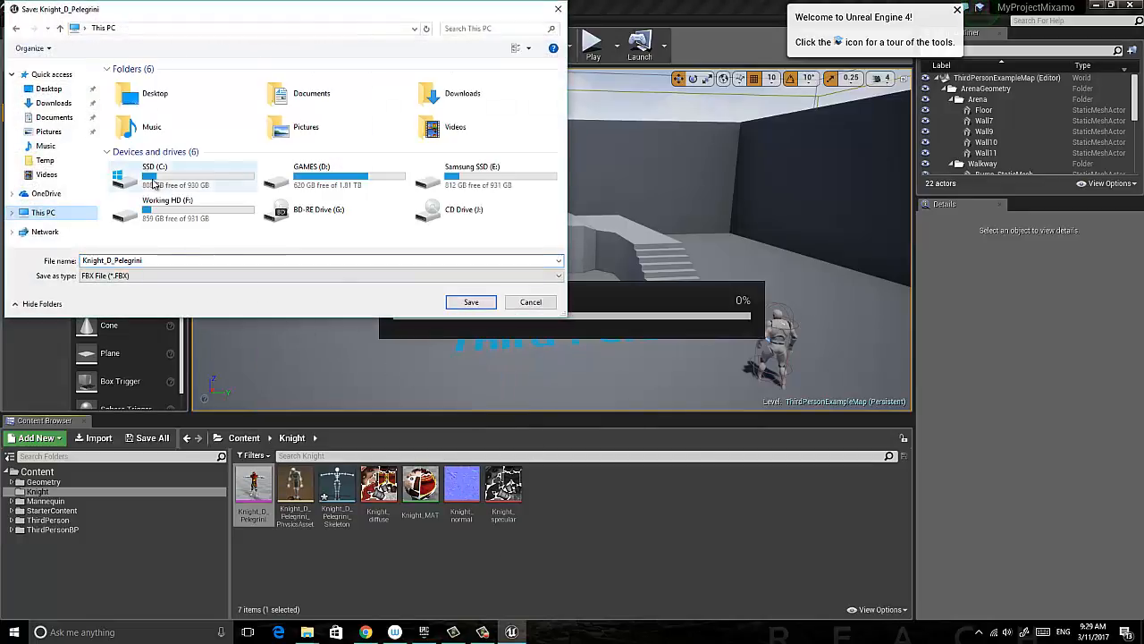
double_click(165, 172)
double_click(161, 148)
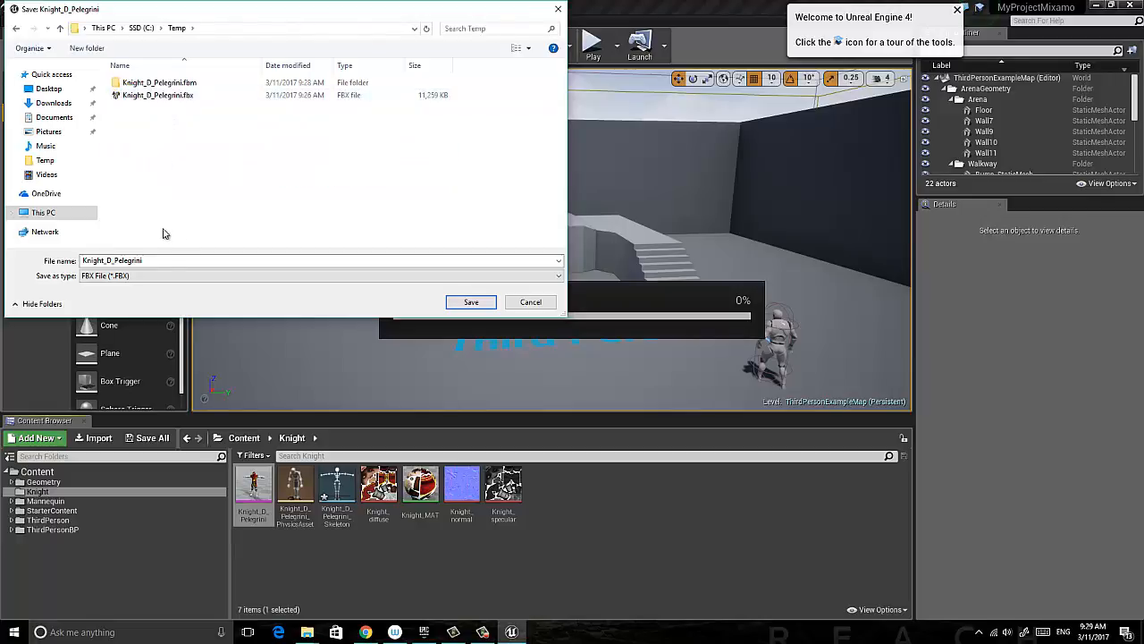
double_click(164, 260)
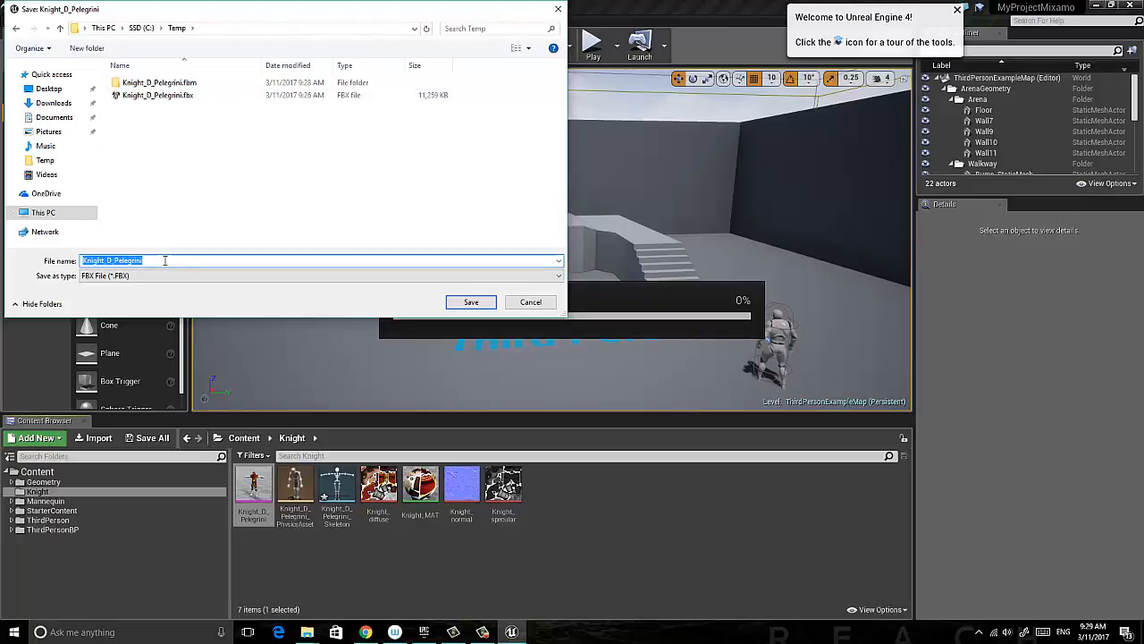
click(164, 260)
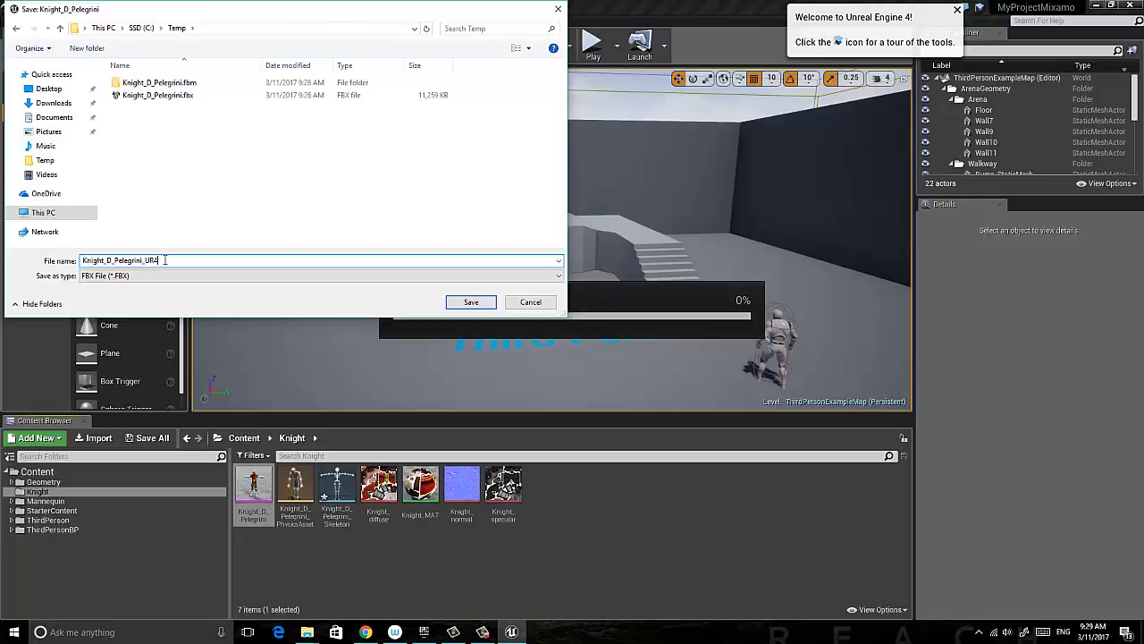
text(_UR4)
key(Return)
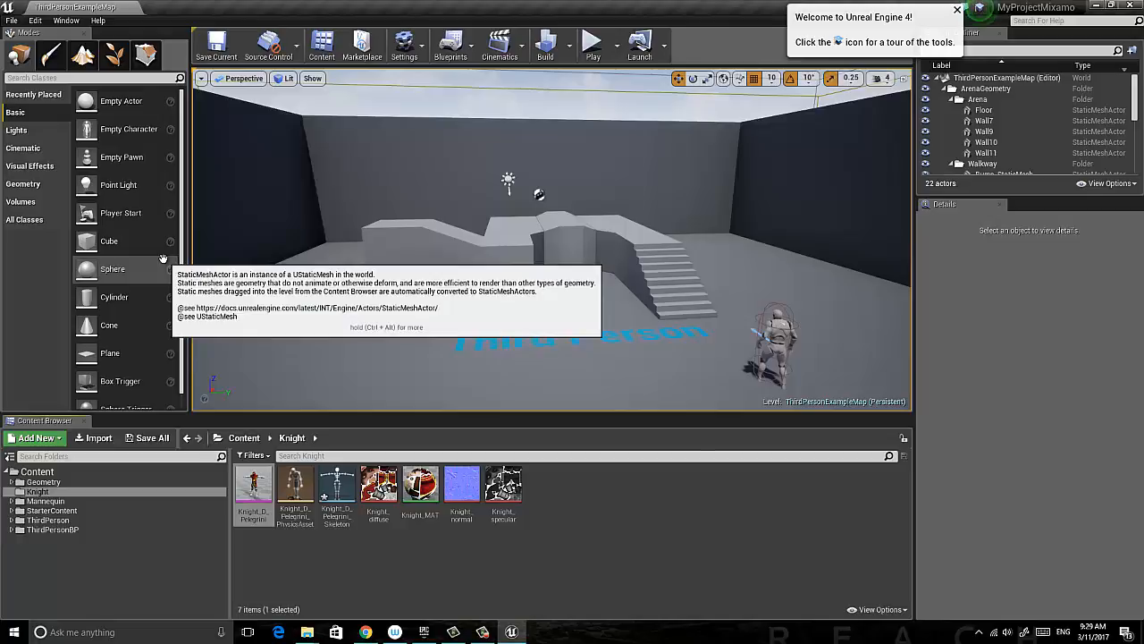
Force delete all assets in the Knight folder, from Knight_D_Pelegrini through Knight_specular.
click(503, 485)
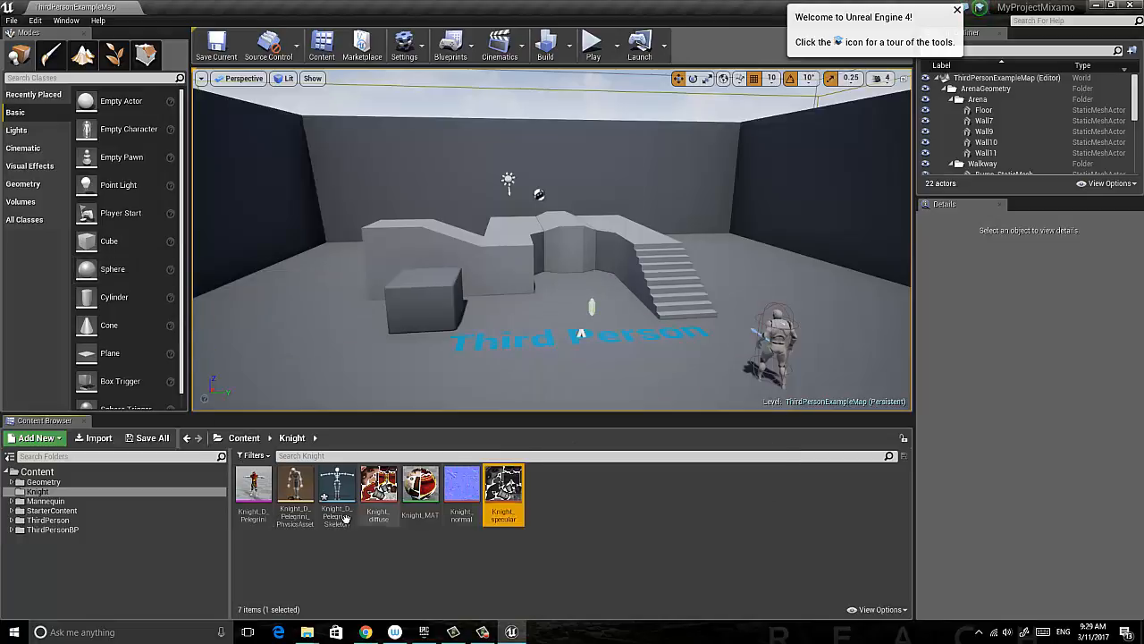
shift+click(246, 486)
key(Delete)
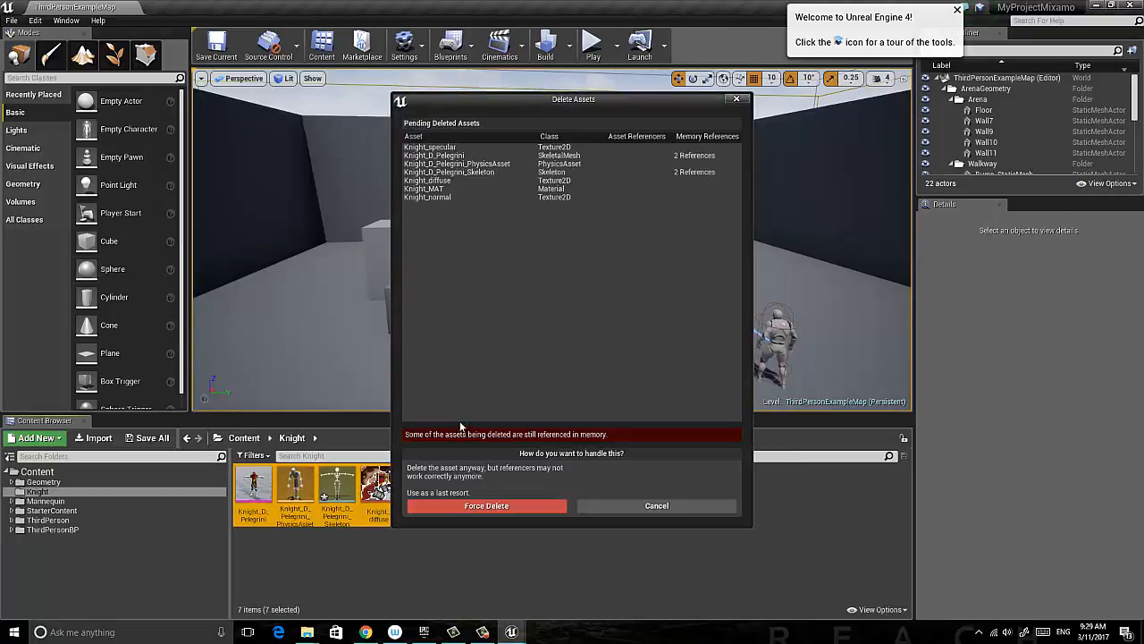
click(447, 507)
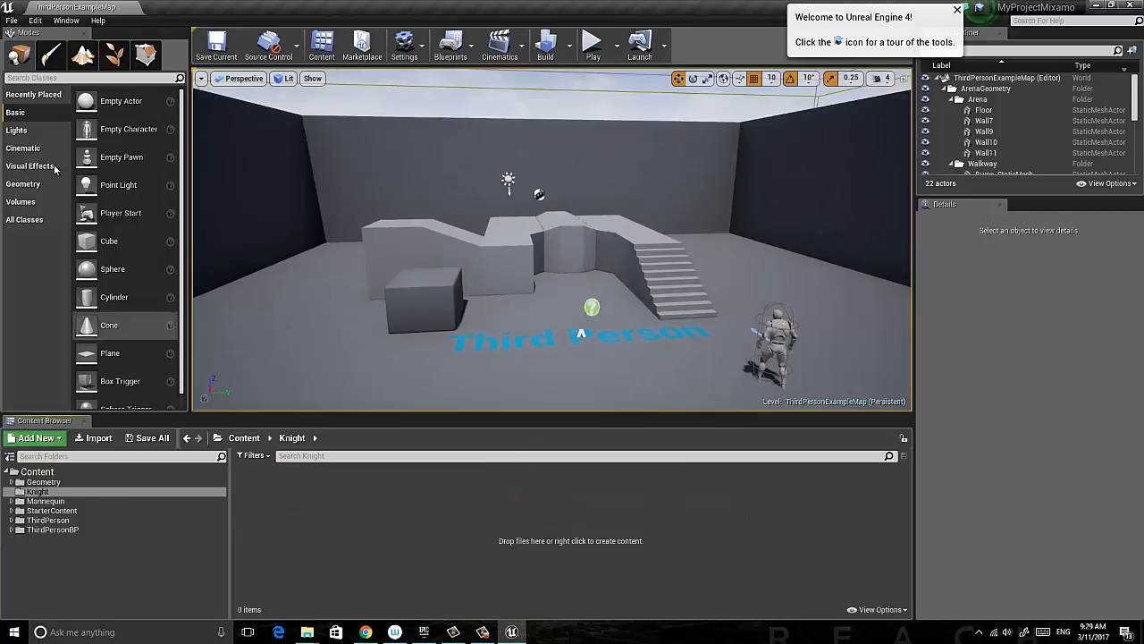
Minimize Unreal Editor and the Epic Games Launcher, switch to Chrome and view Autodesk's Maya free download page.
click(1094, 6)
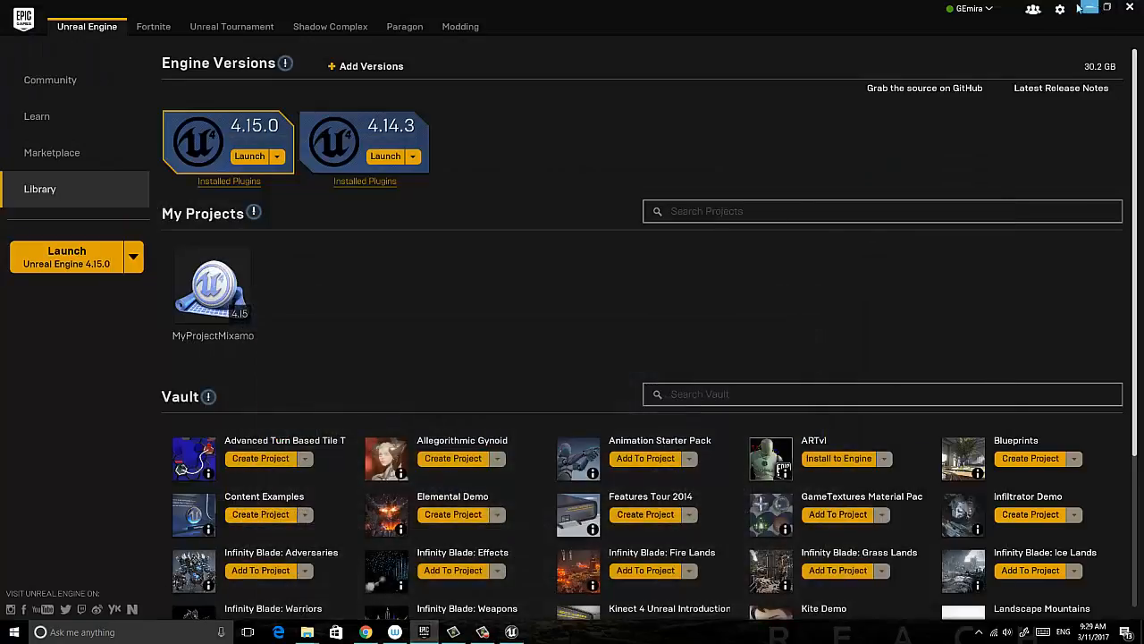
click(1090, 7)
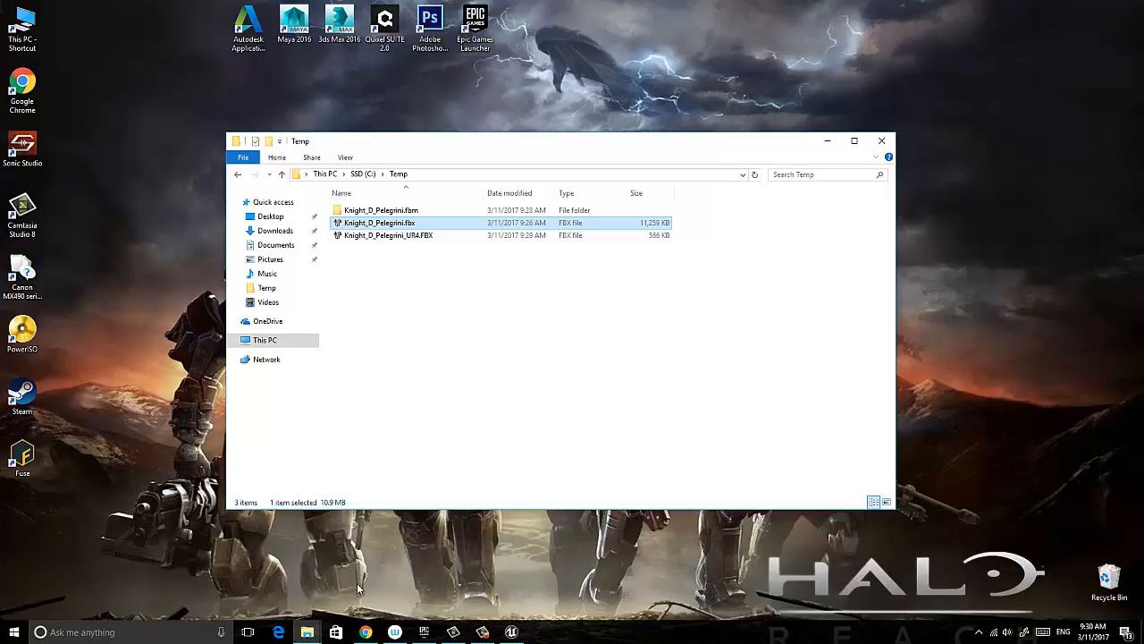
click(376, 635)
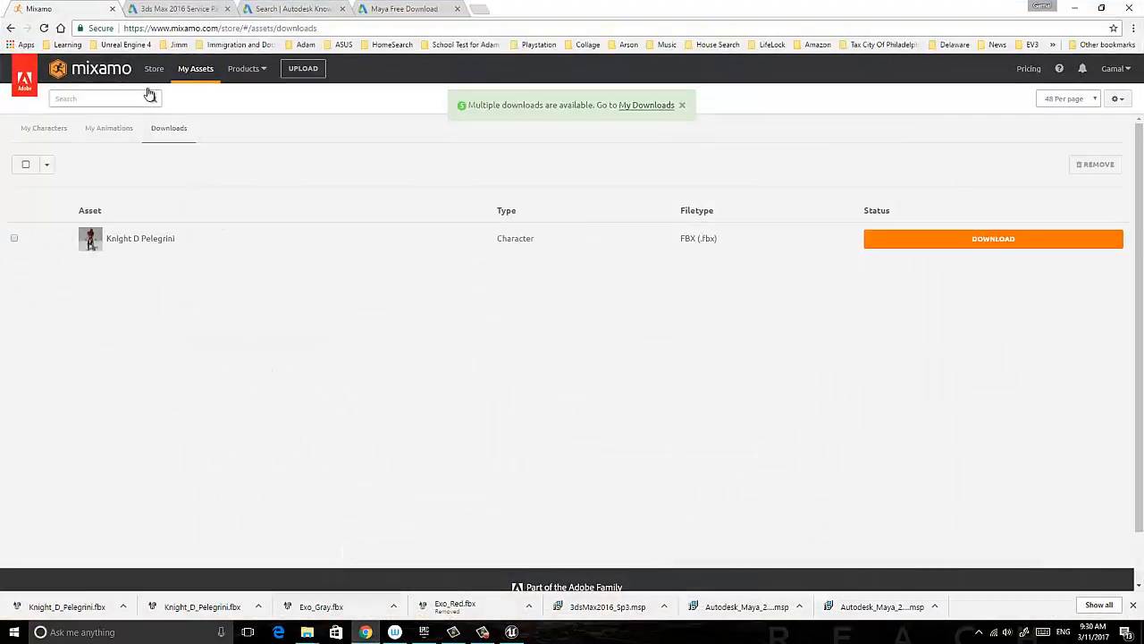
click(401, 9)
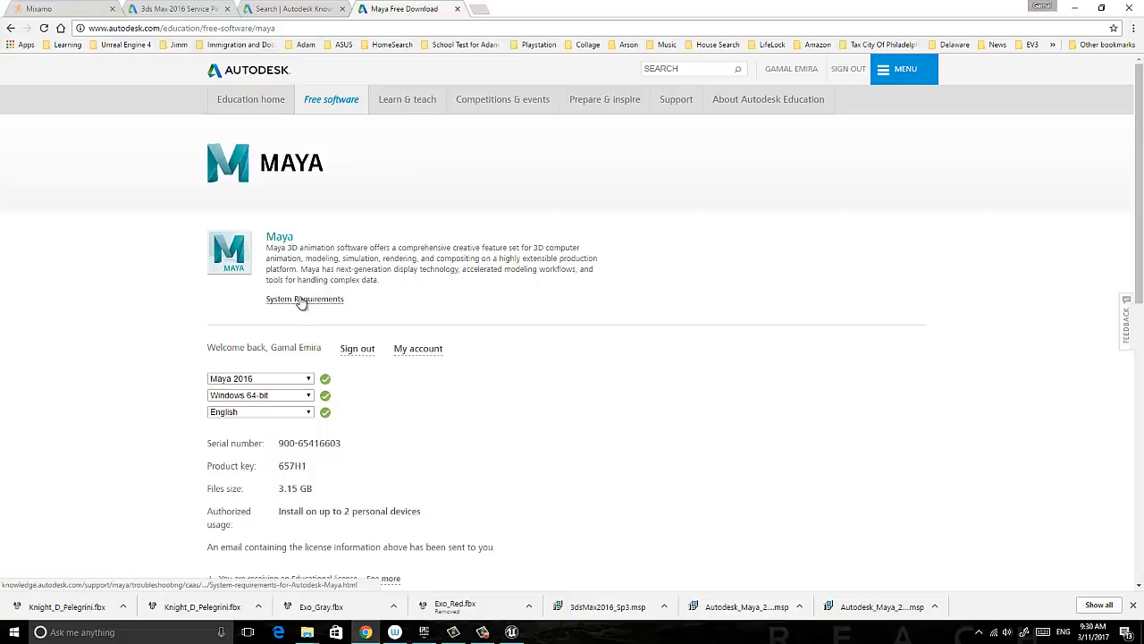
scroll(299, 301, down, 1)
scroll(299, 301, up, 1)
scroll(299, 301, down, 1)
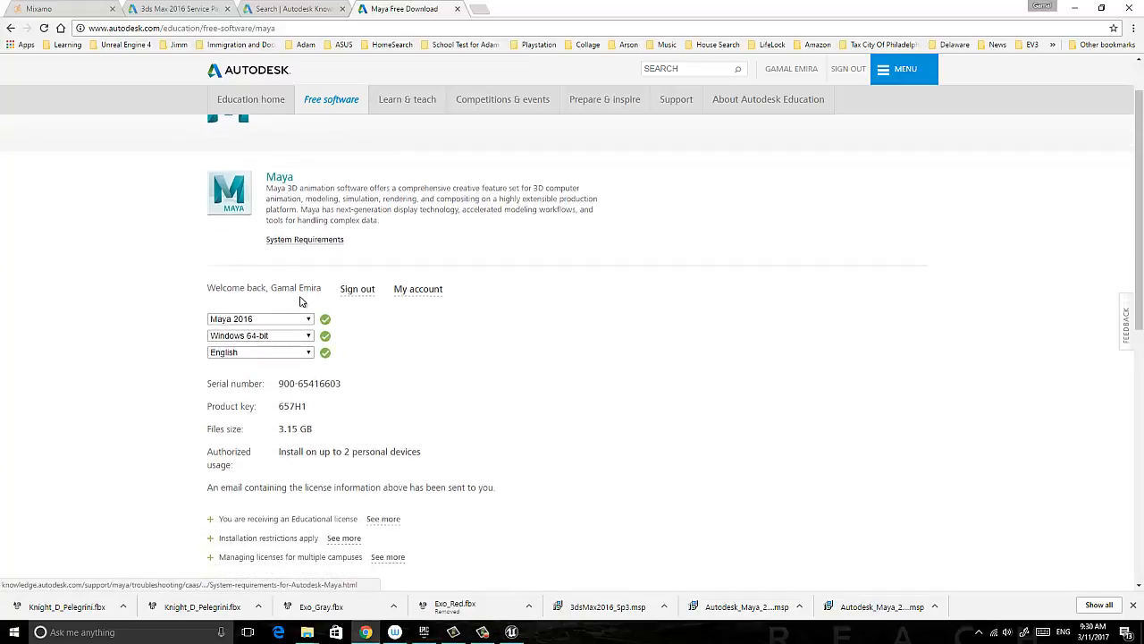
scroll(305, 300, up, 1)
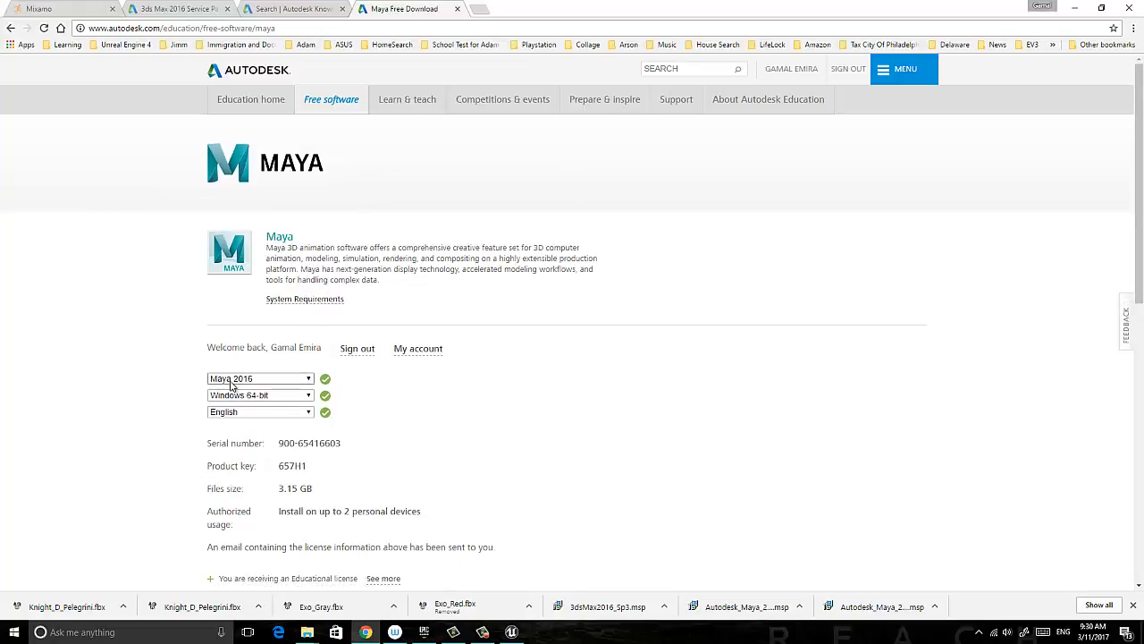
Review the version, operating system and language choices for the Maya download, and locate the install option.
click(305, 380)
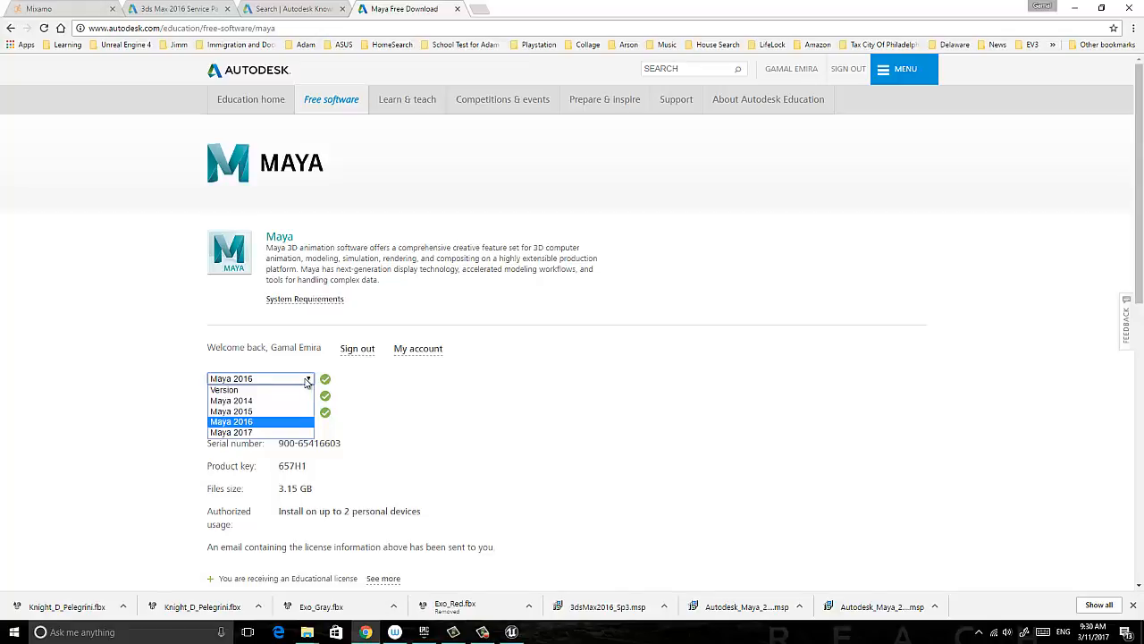
click(306, 380)
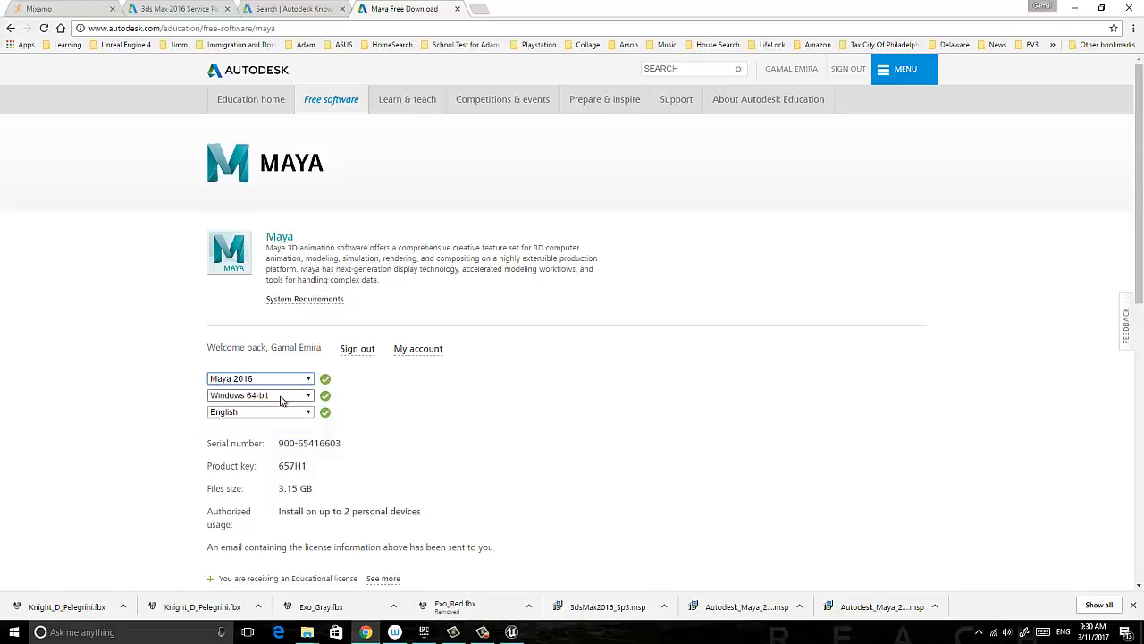
click(280, 399)
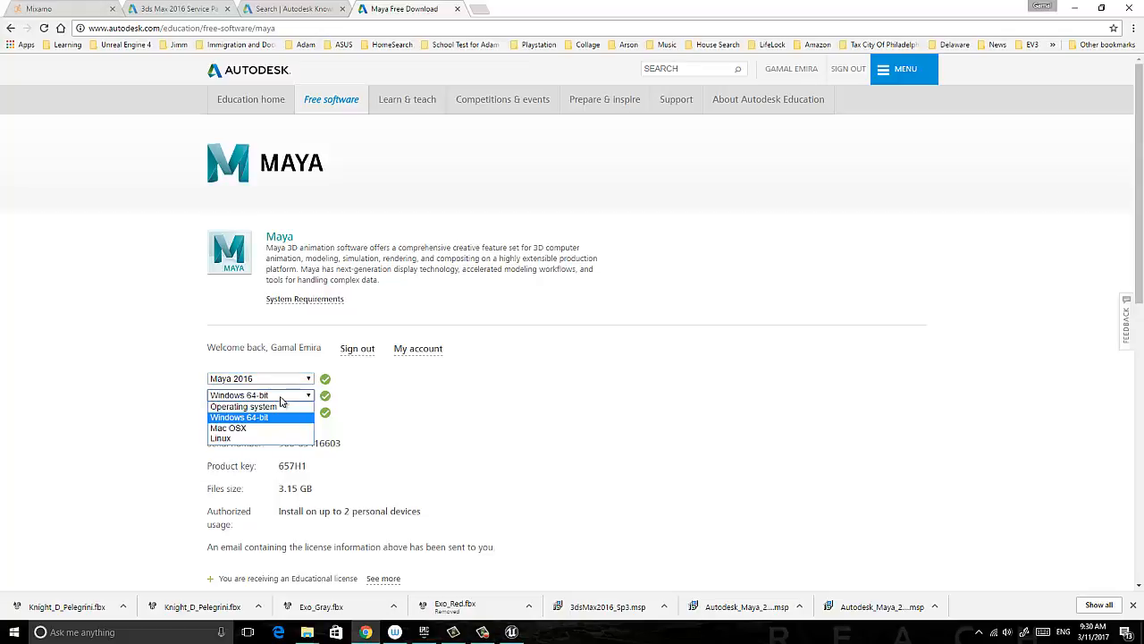
click(281, 401)
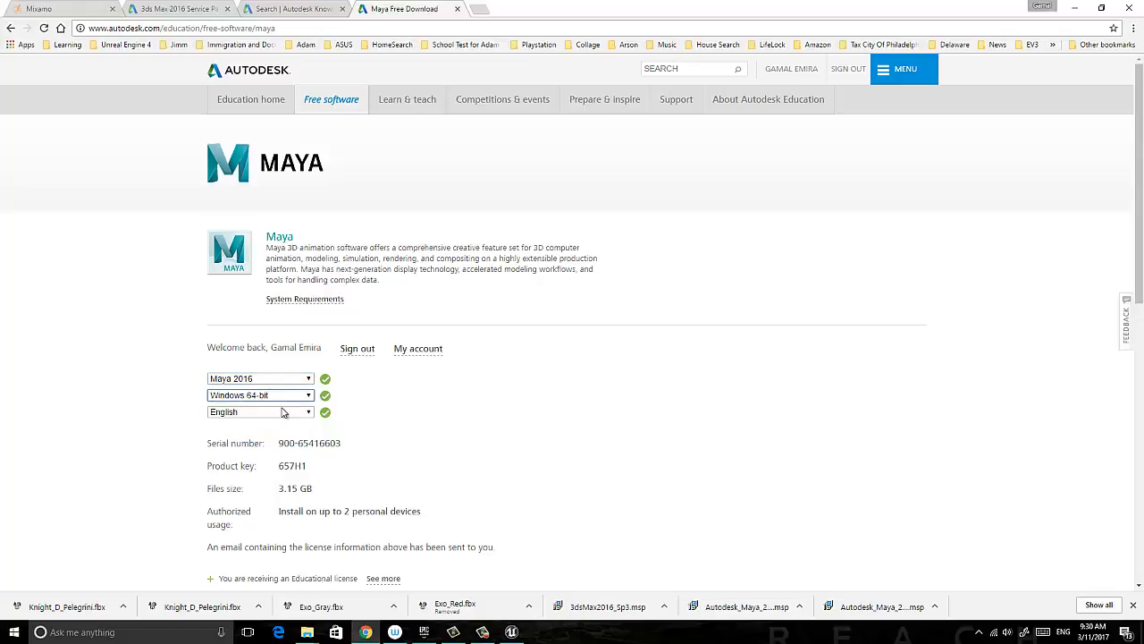
click(262, 415)
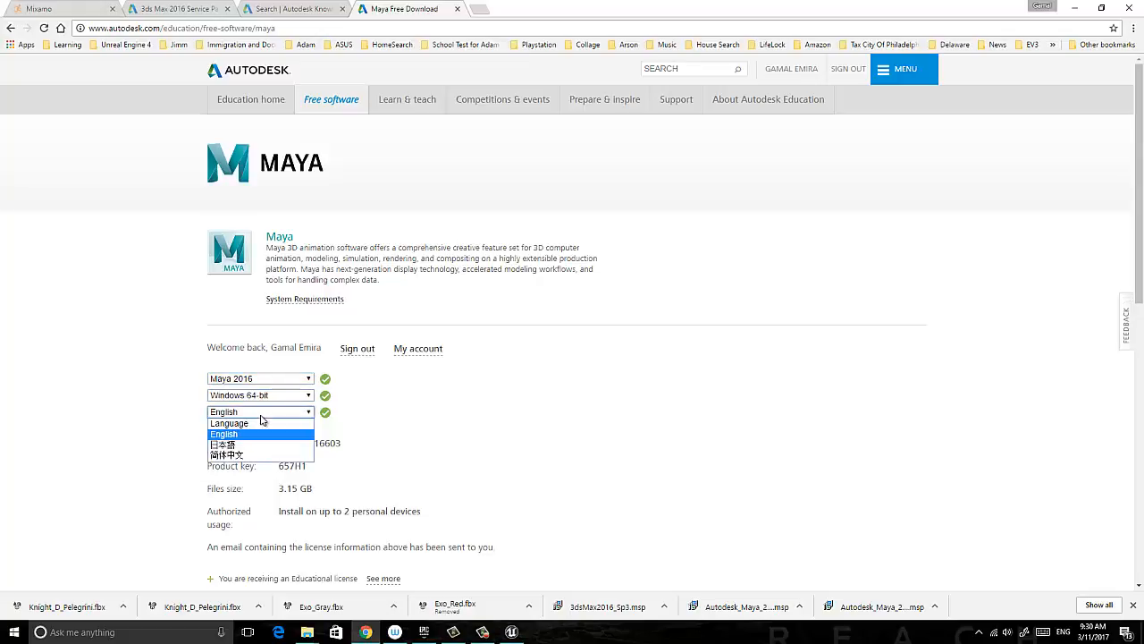
click(262, 417)
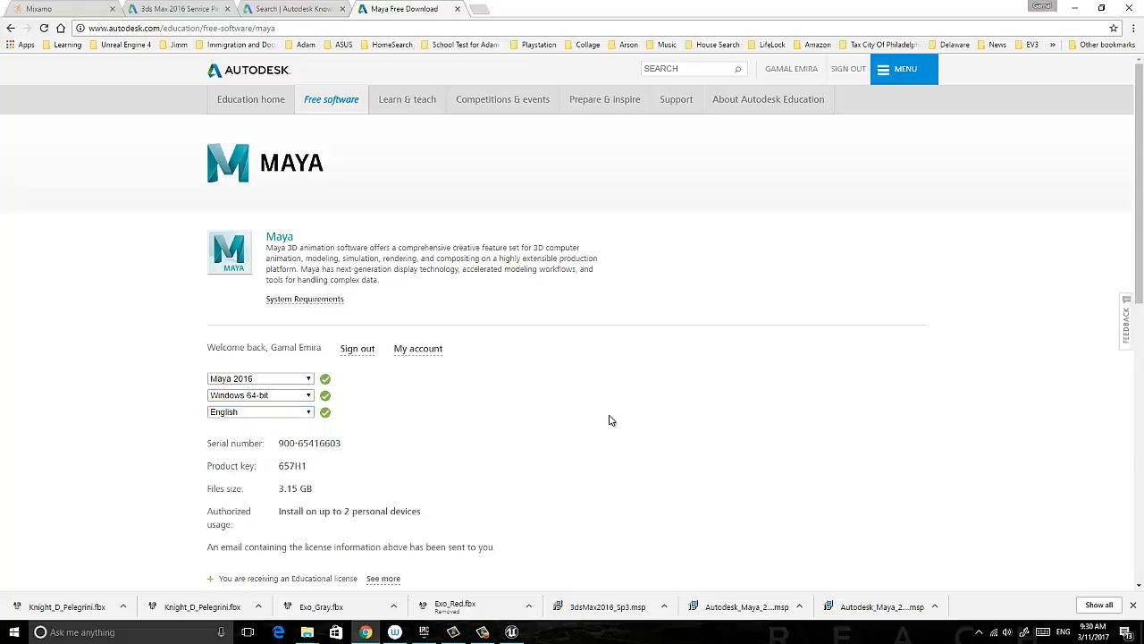
scroll(611, 416, down, 1)
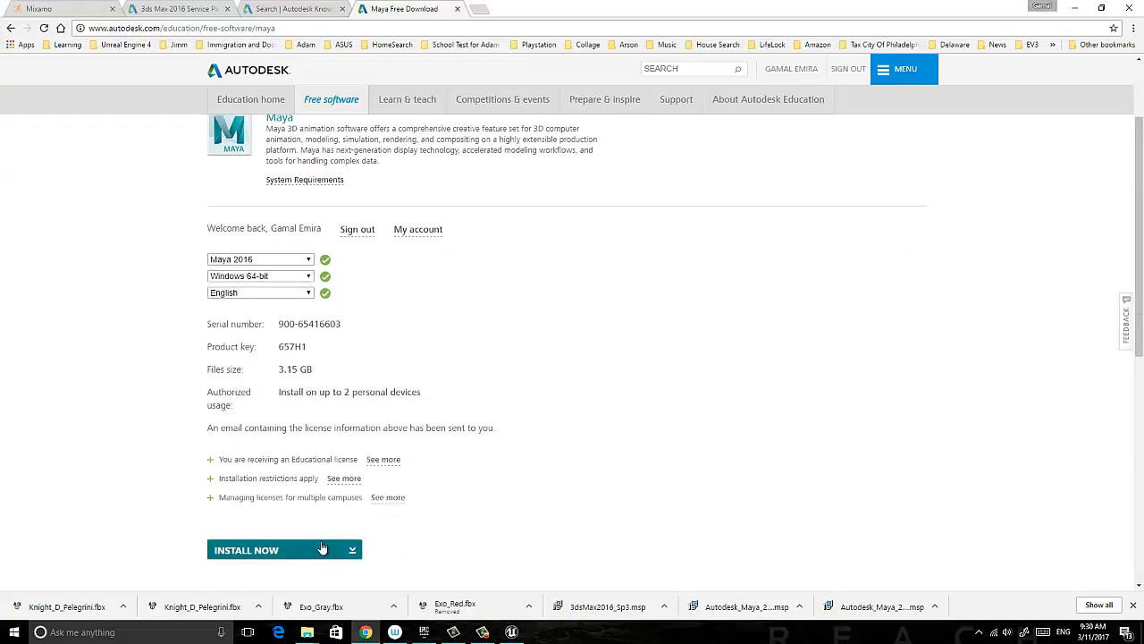
scroll(554, 319, up, 1)
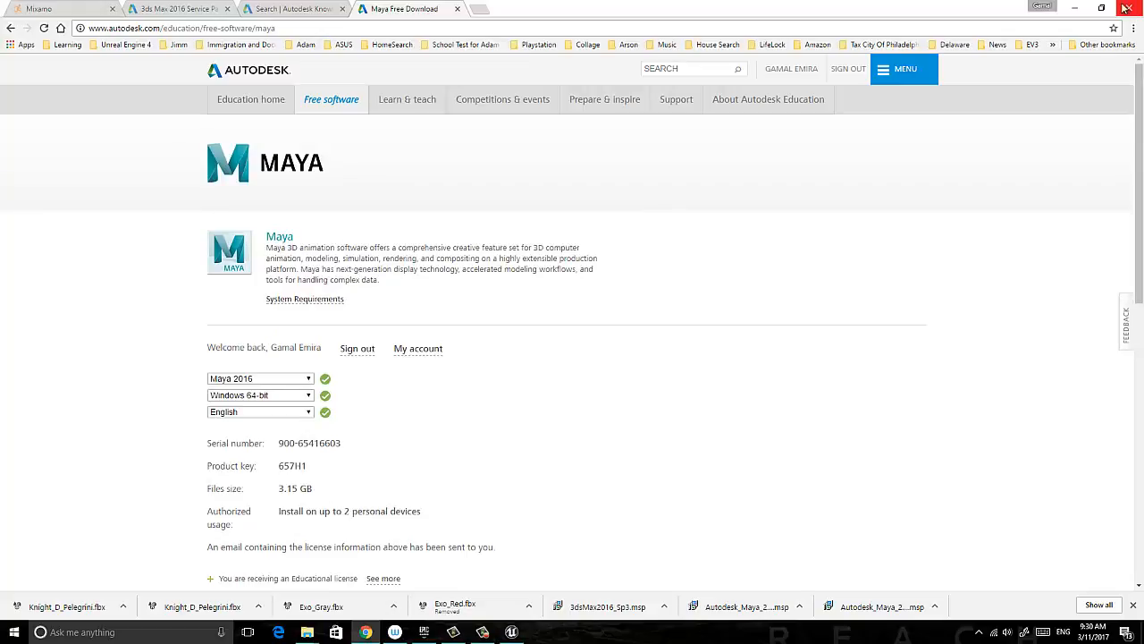
Minimize Chrome and the Temp folder window, launch Maya 2016 from the desktop and dismiss its What's New Highlight Settings dialog.
click(1083, 9)
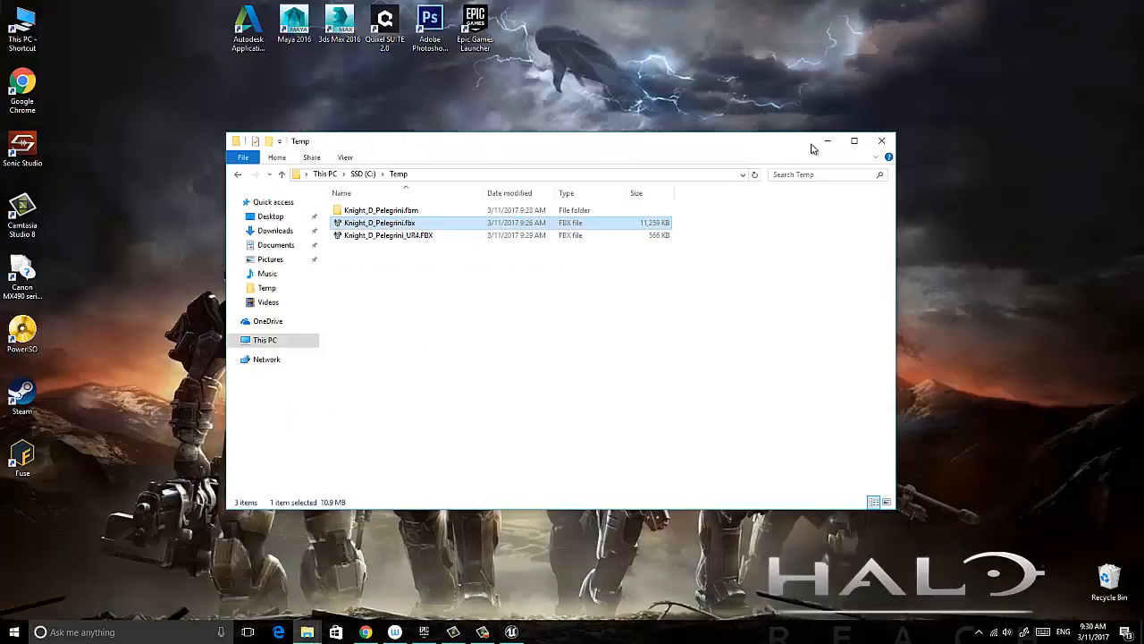
click(827, 143)
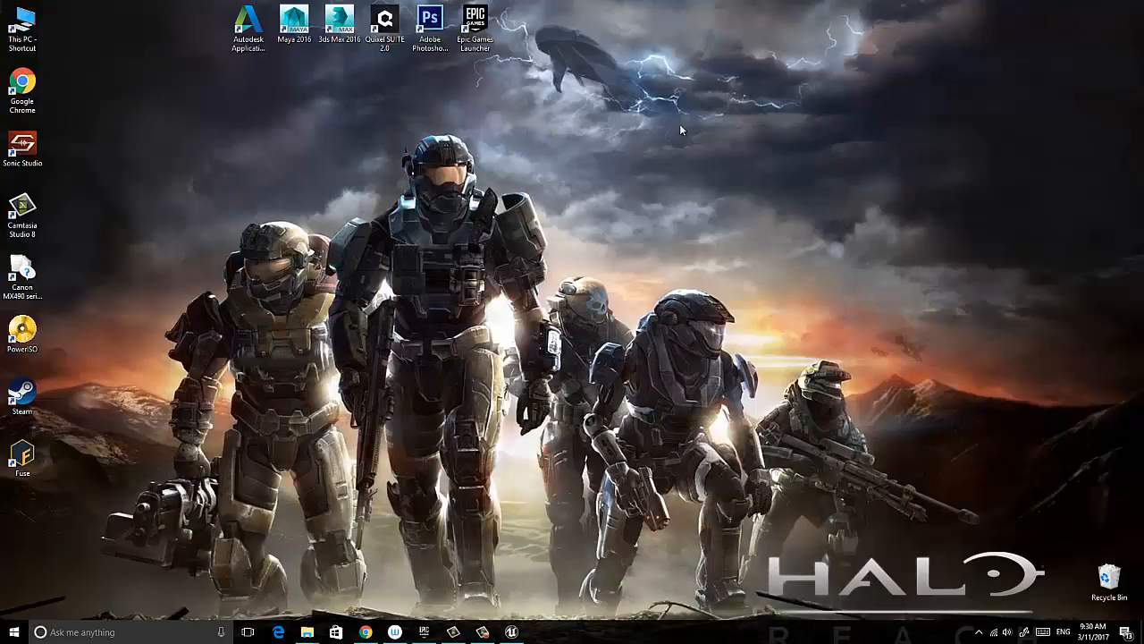
double_click(301, 27)
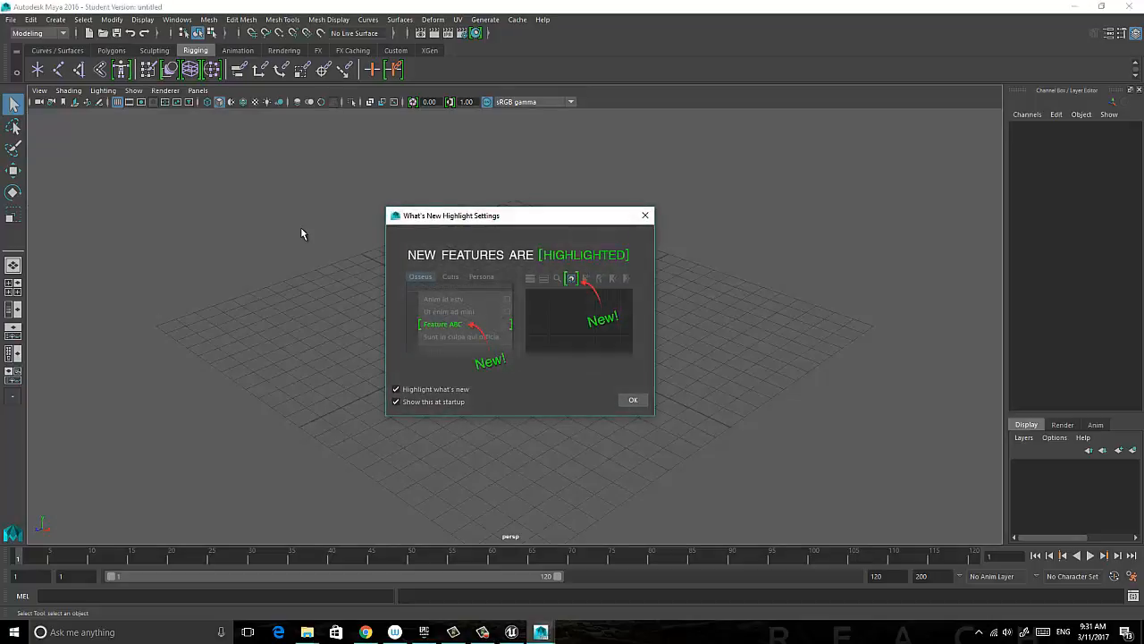
click(633, 399)
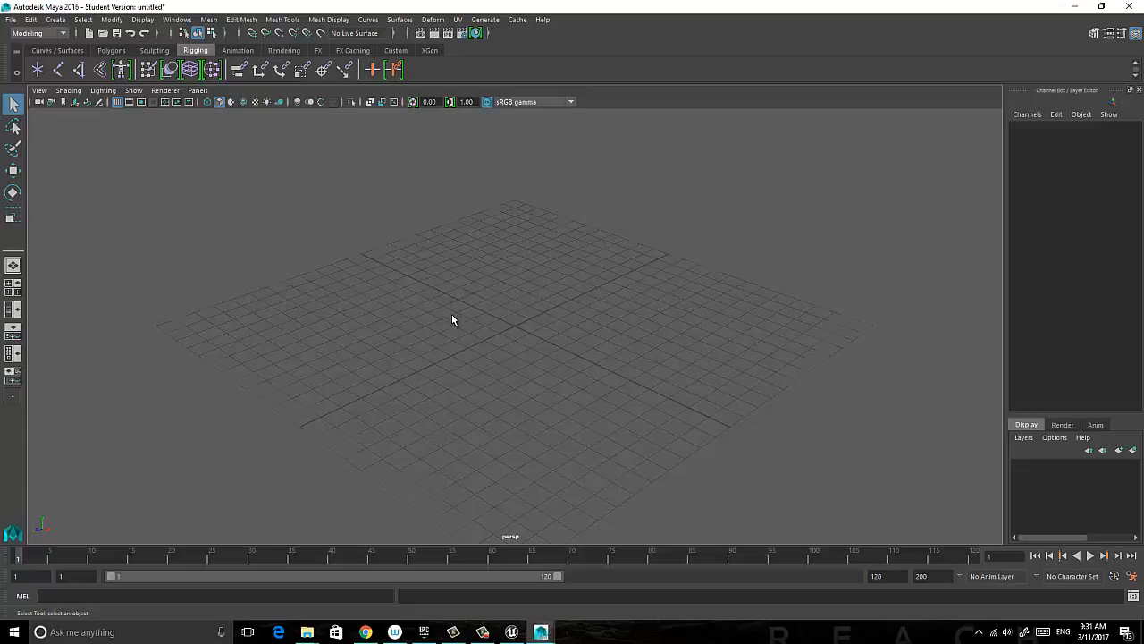
scroll(452, 320, down, 5)
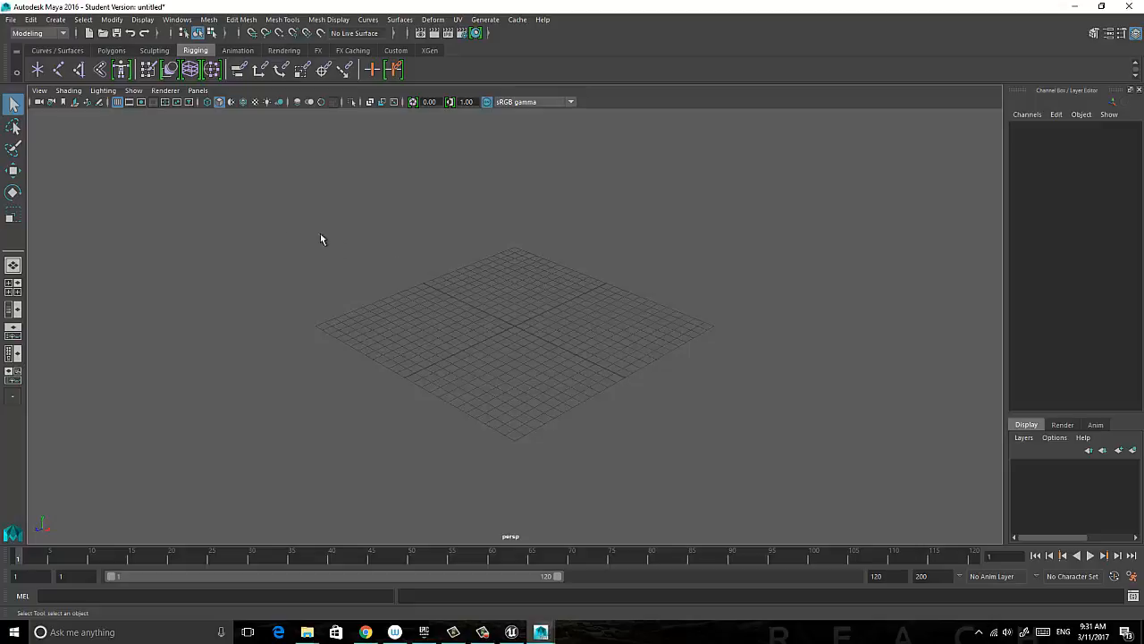
Import Knight_D_Pelegrini_UR4.FBX from the C:\Temp folder into the empty scene.
click(10, 21)
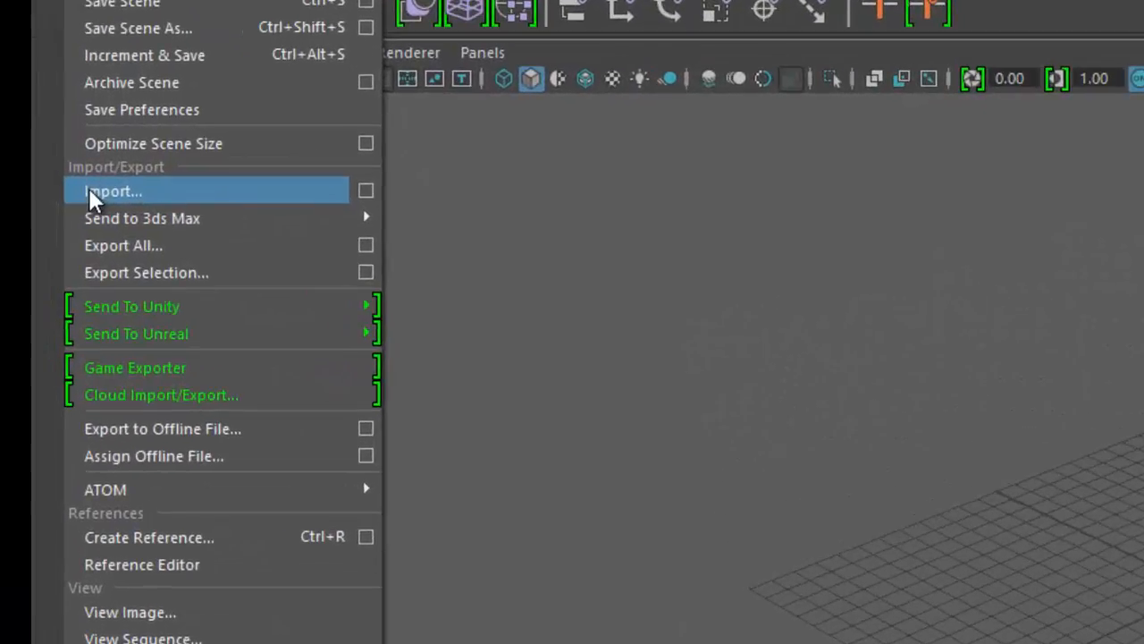
click(88, 193)
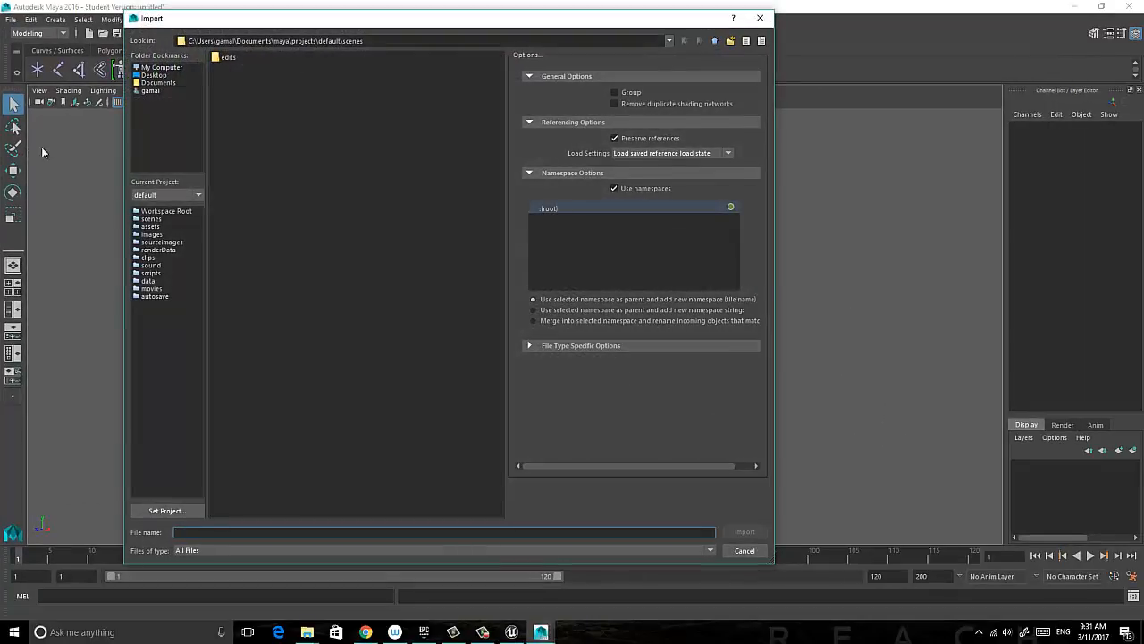
click(160, 68)
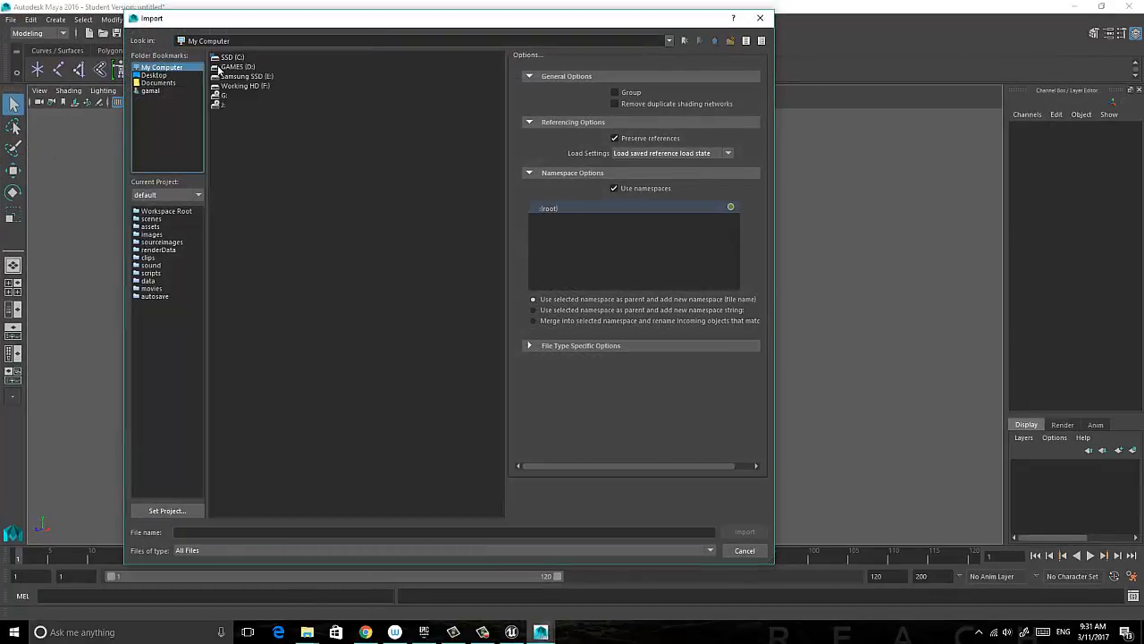
click(232, 58)
double_click(232, 58)
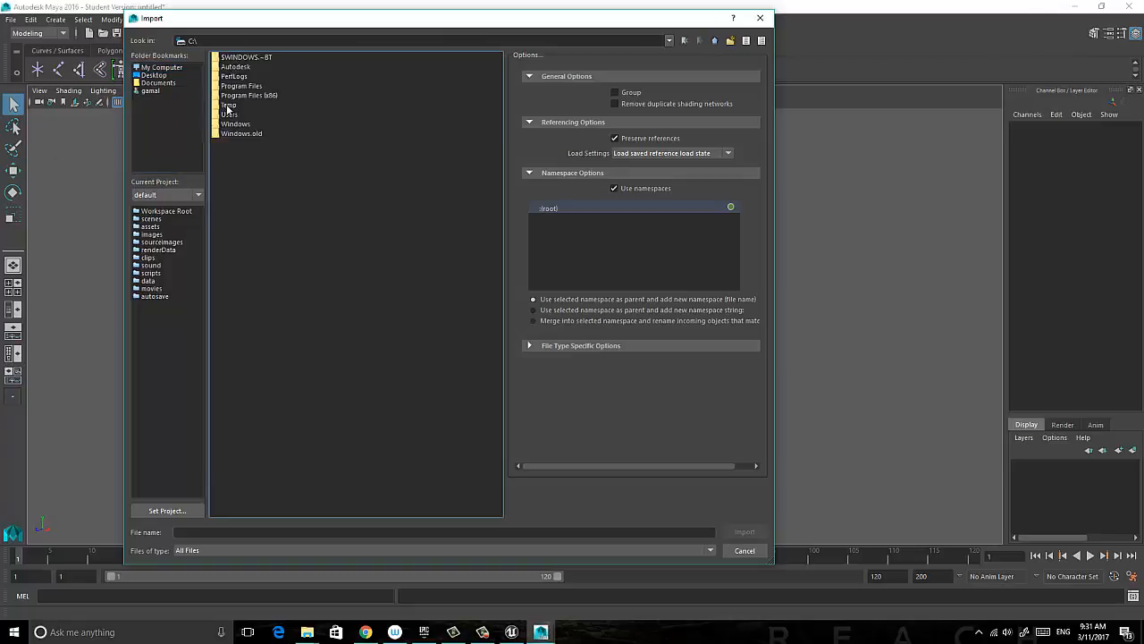
double_click(227, 106)
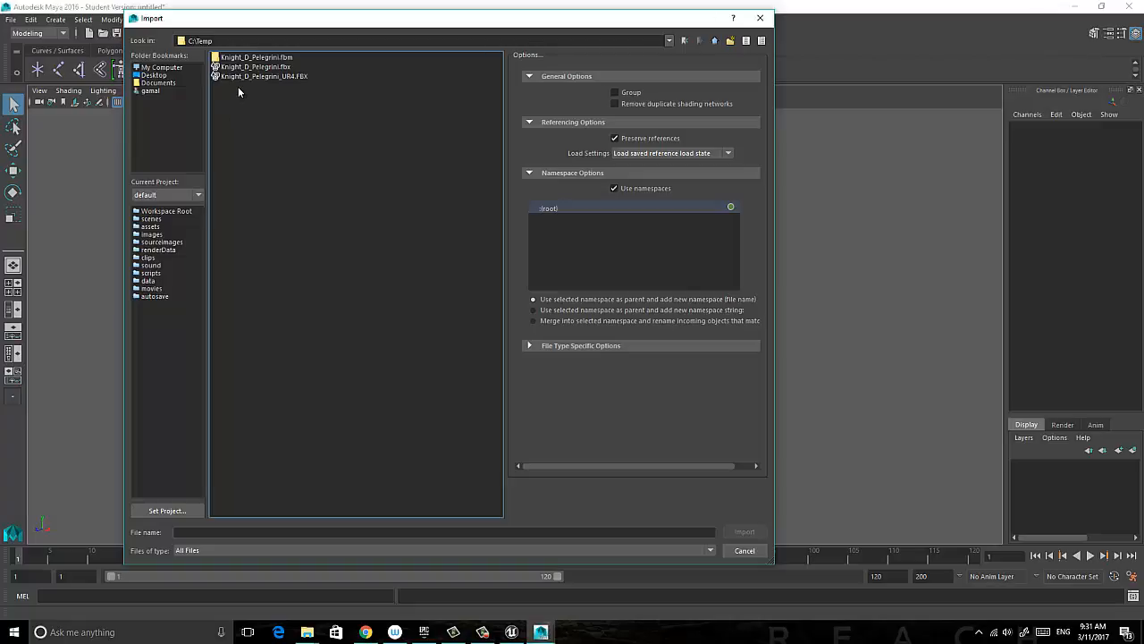
click(243, 77)
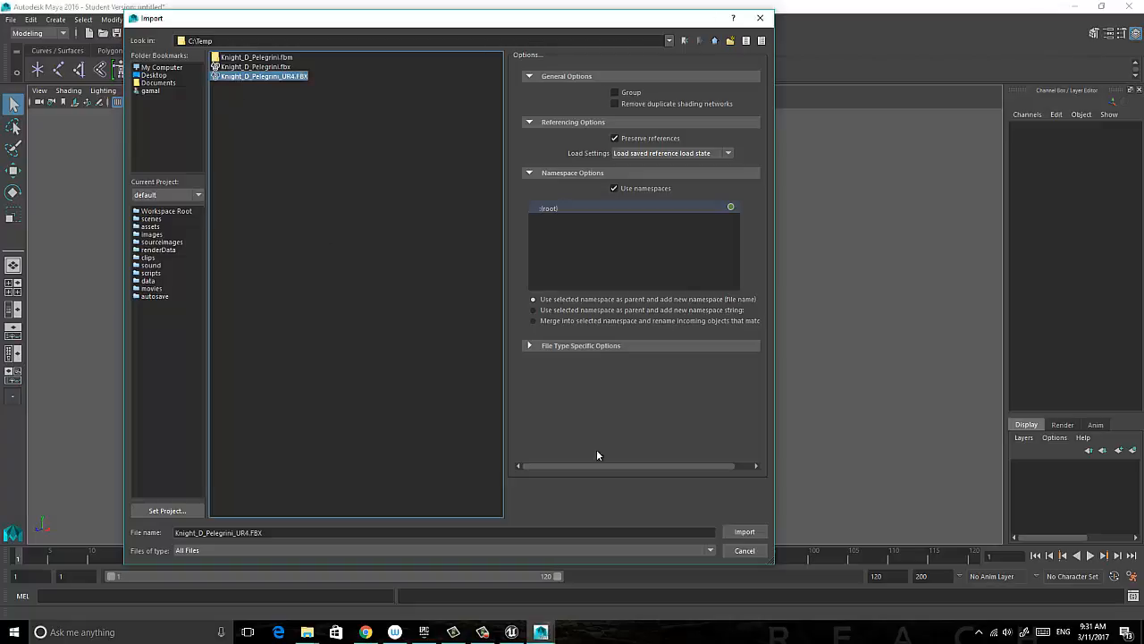
click(745, 532)
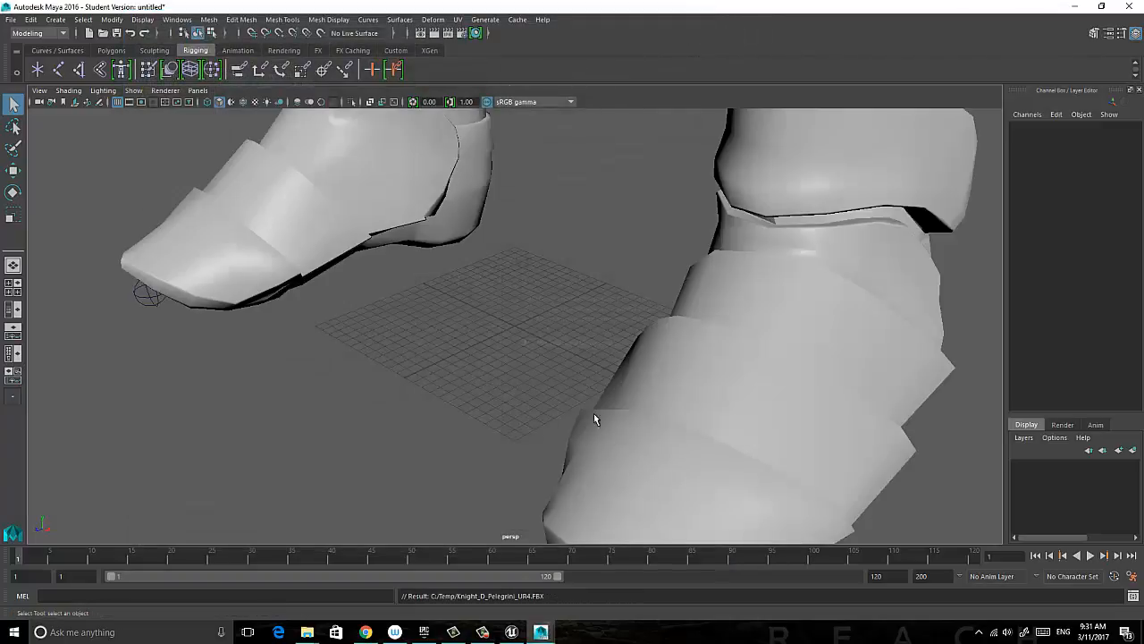
Create a display layer from the selected knight mesh and hide that layer so only the skeleton is displayed.
key(a)
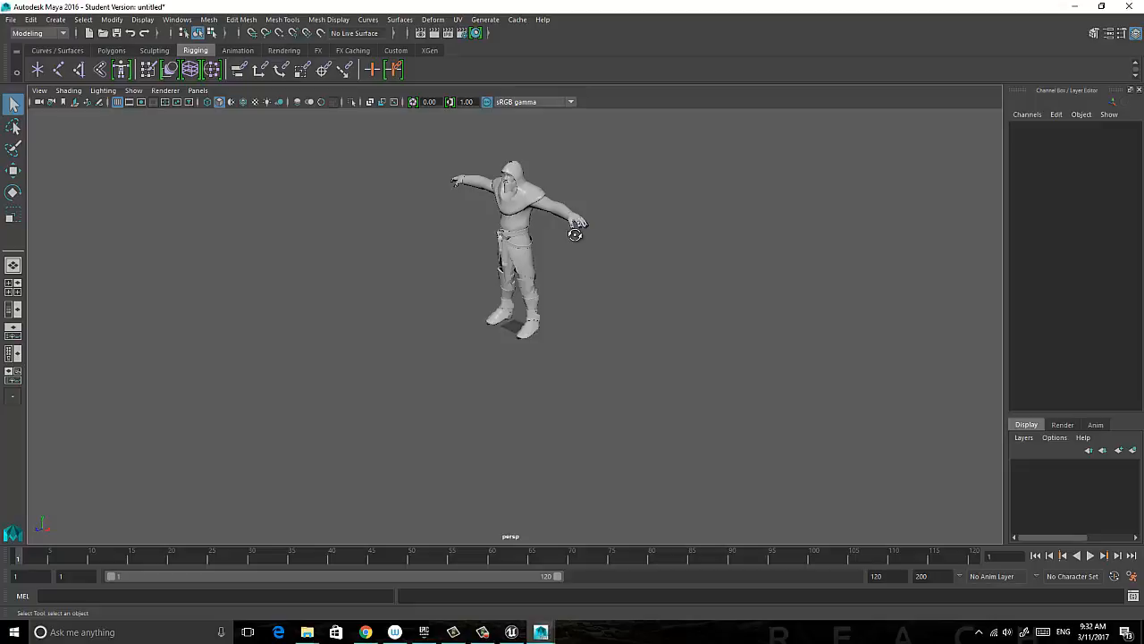
alt+drag(575, 234, 523, 229)
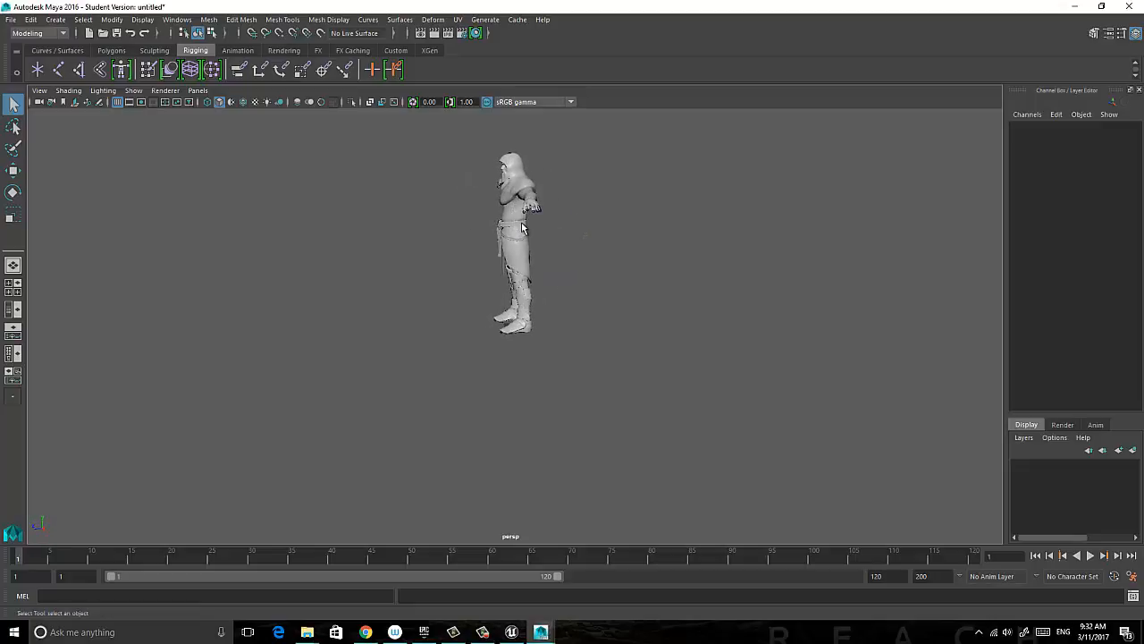
alt+right_drag(522, 225, 561, 231)
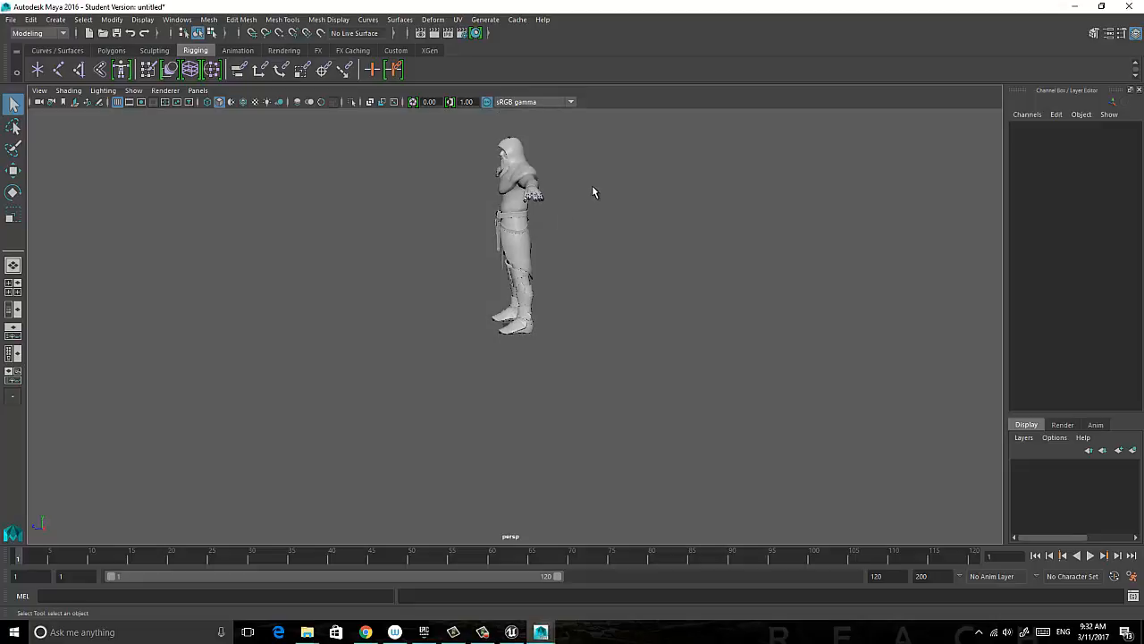
alt+middle_drag(593, 190, 565, 240)
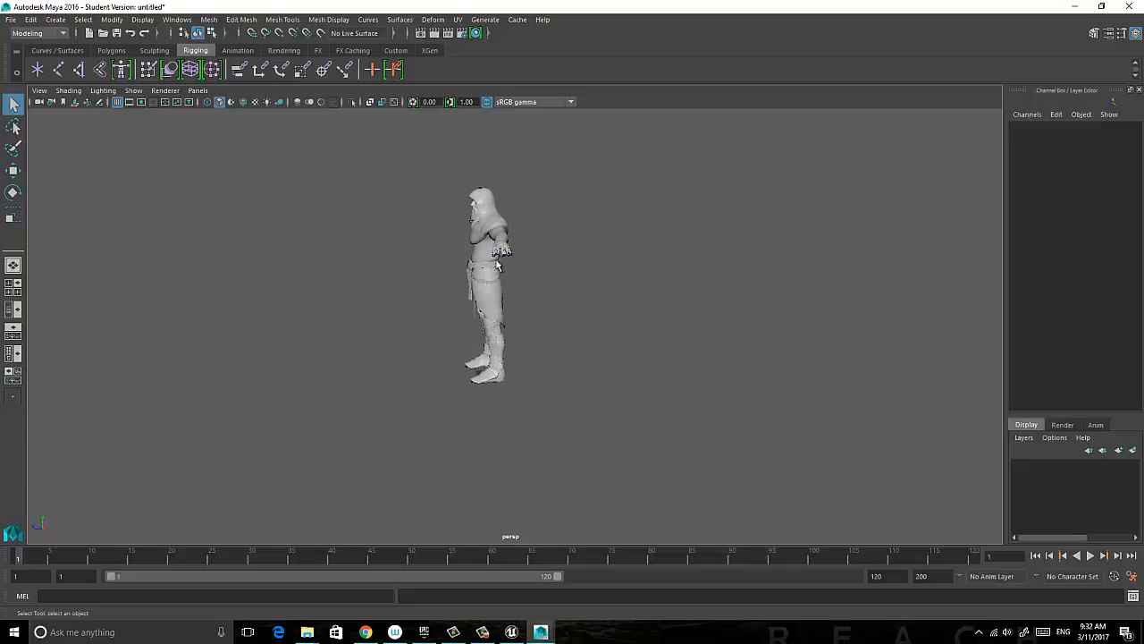
alt+drag(451, 276, 462, 274)
mouse_move(530, 267)
alt+mouse_down()
mouse_move(488, 187)
mouse_move(441, 212)
mouse_move(471, 270)
mouse_move(564, 296)
mouse_move(577, 273)
mouse_move(483, 273)
mouse_move(546, 276)
alt+mouse_up()
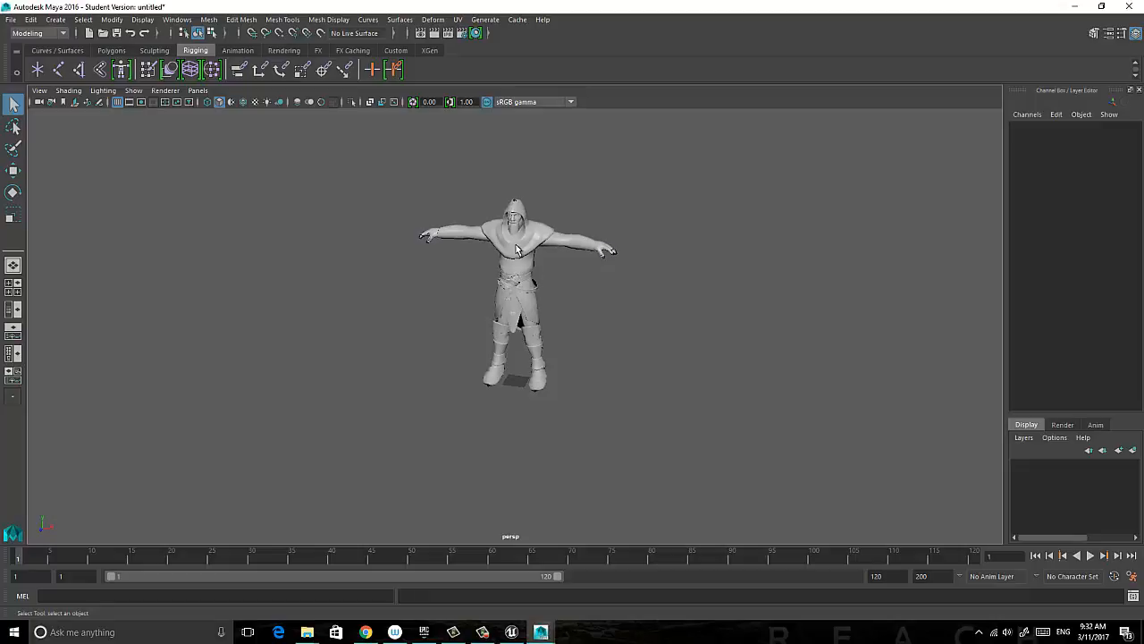
click(517, 250)
click(513, 276)
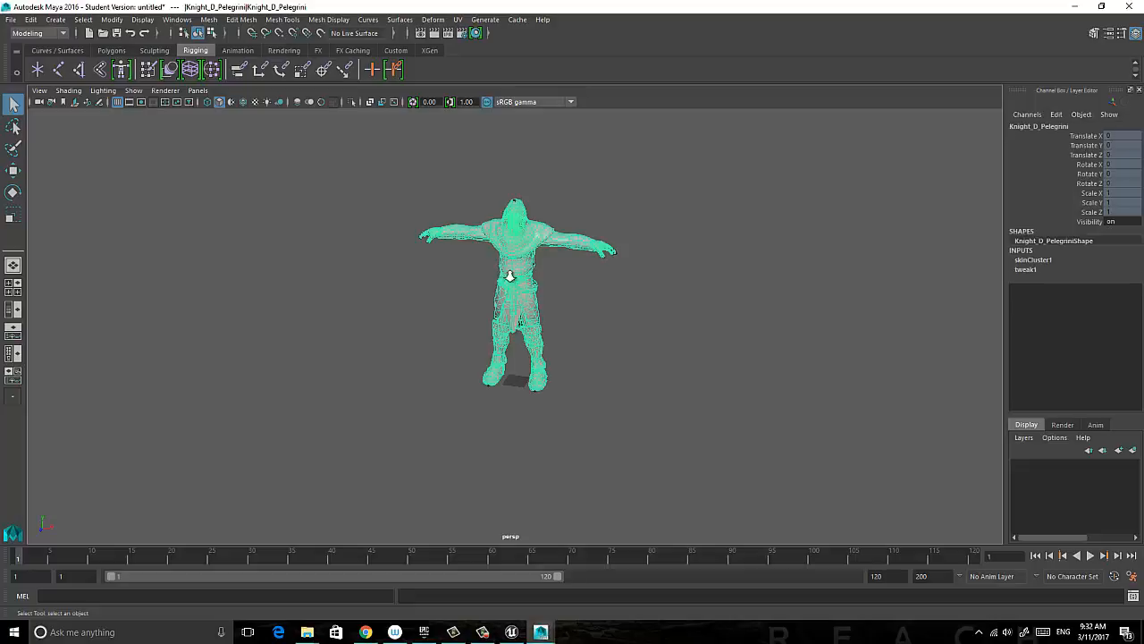
scroll(511, 275, up, 1)
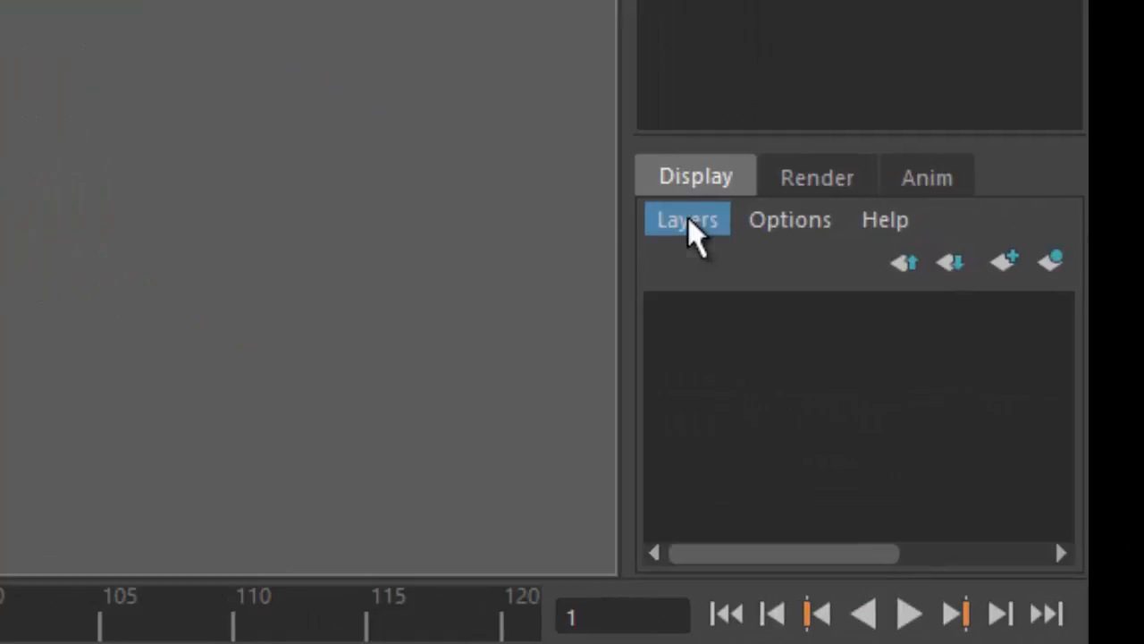
click(687, 219)
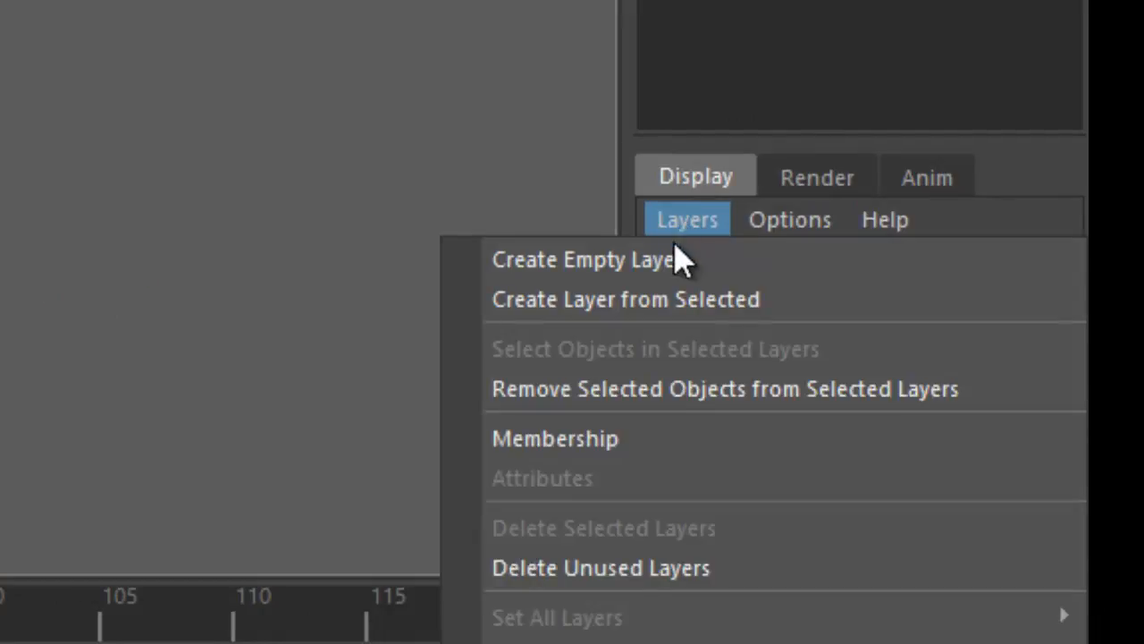
click(653, 306)
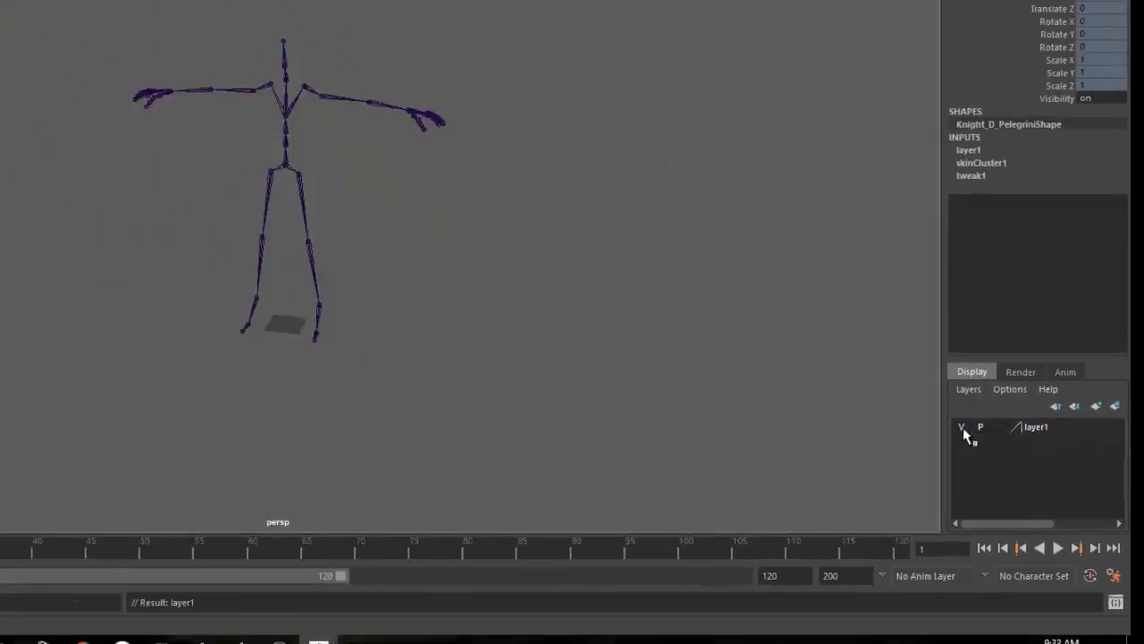
click(590, 175)
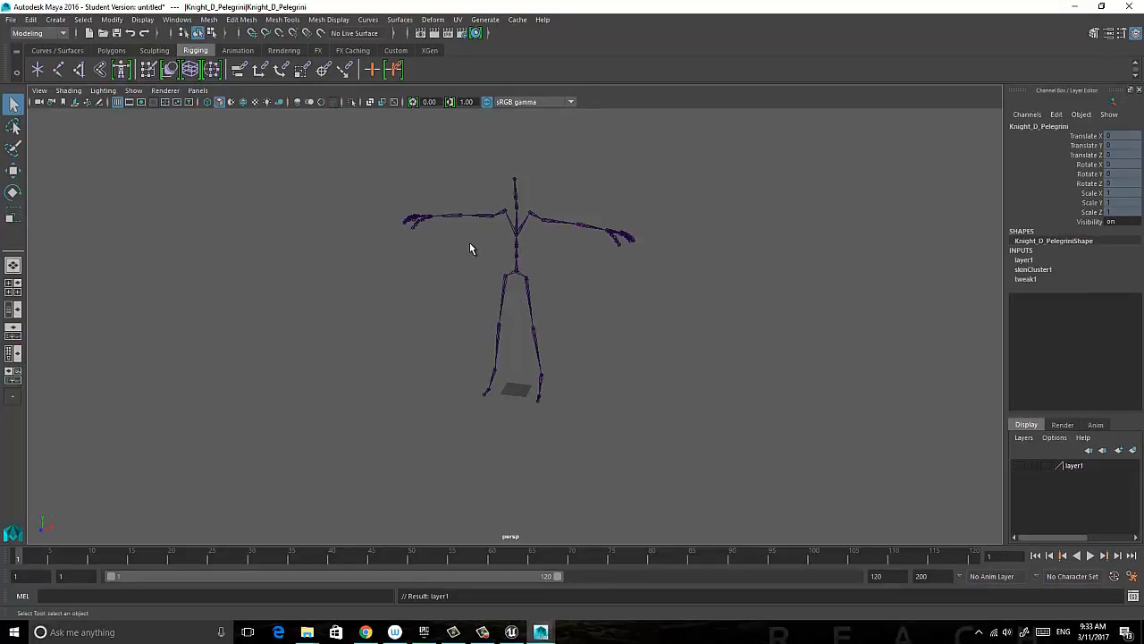
Place a single joint on the grid between the feet with the Joint Tool and rename it root.
scroll(511, 232, up, 5)
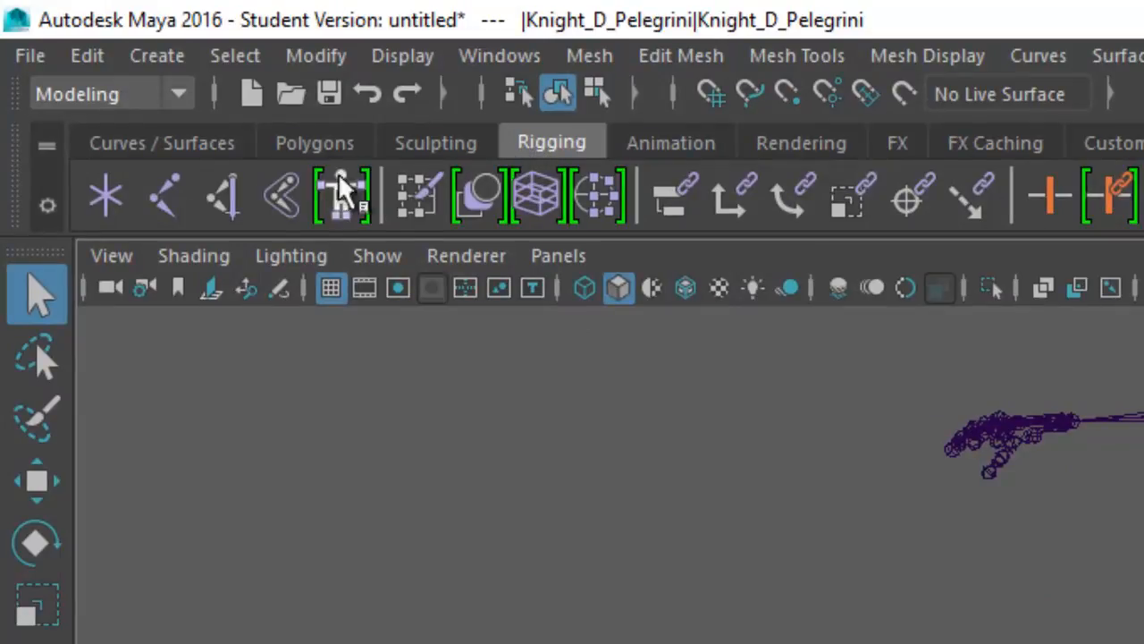
click(158, 193)
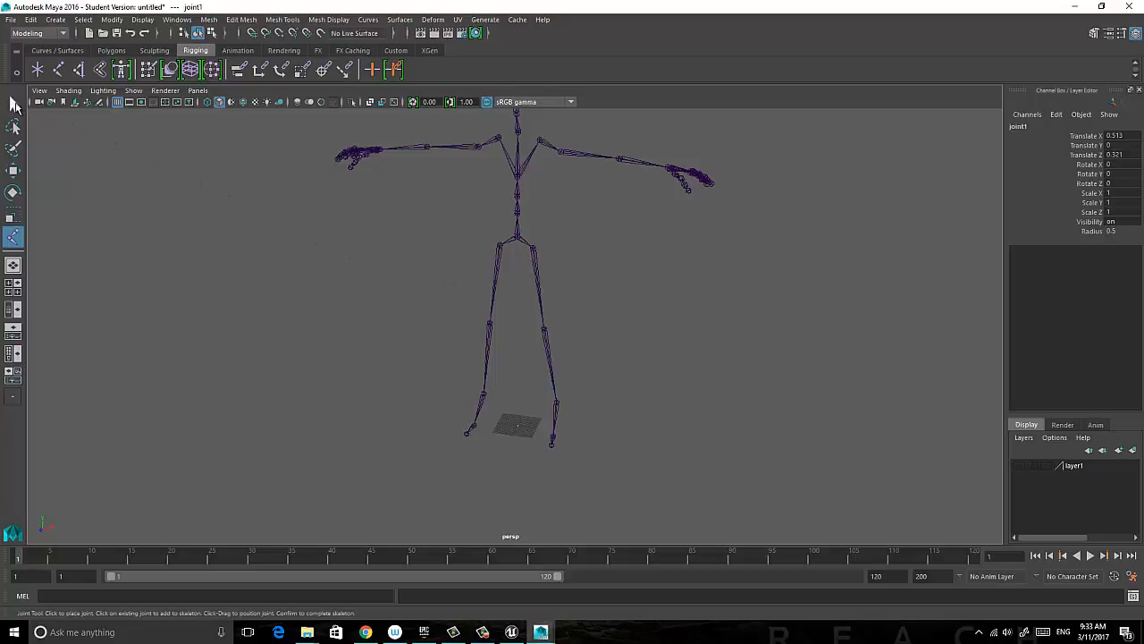
click(14, 105)
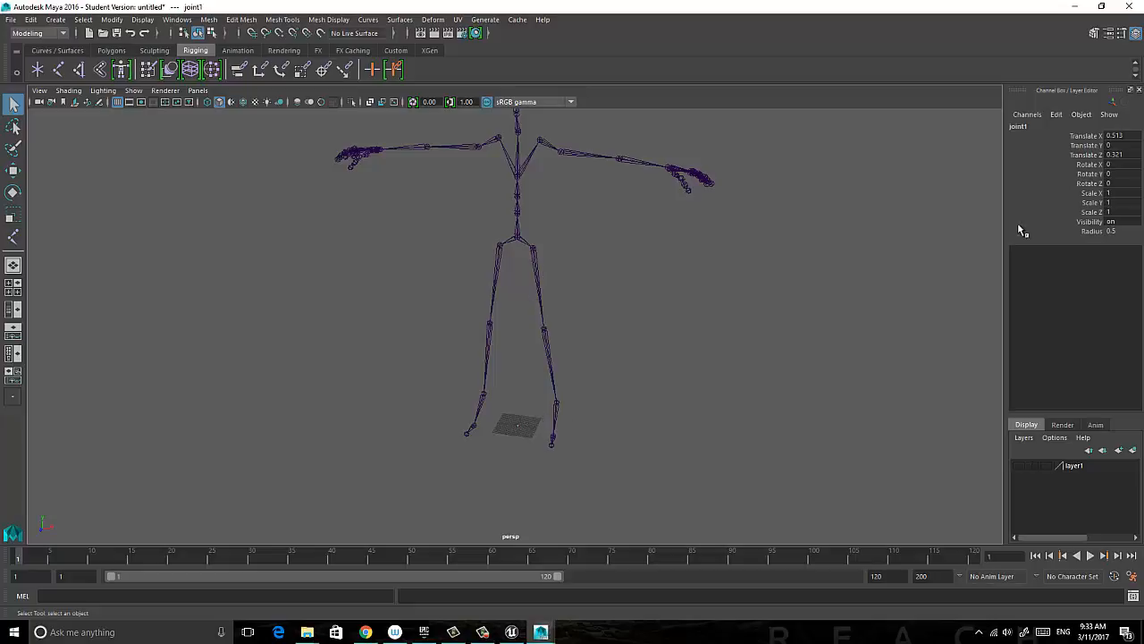
double_click(1020, 127)
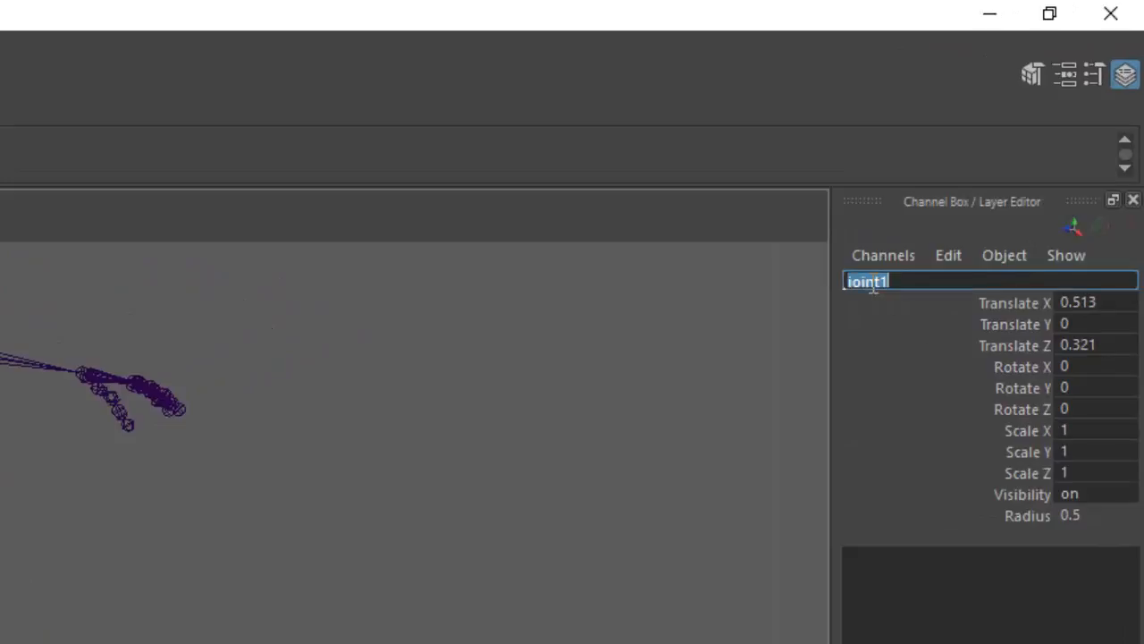
text(root)
key(Return)
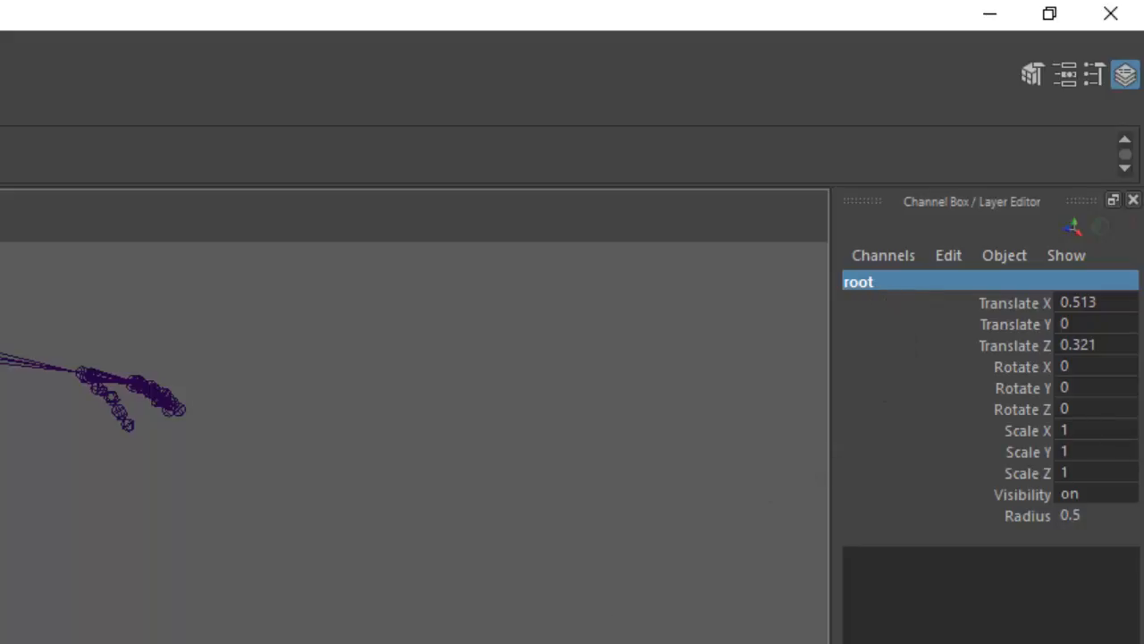
Set the root joint's radius to 4 and its Translate X and Translate Z to 0.
double_click(1071, 516)
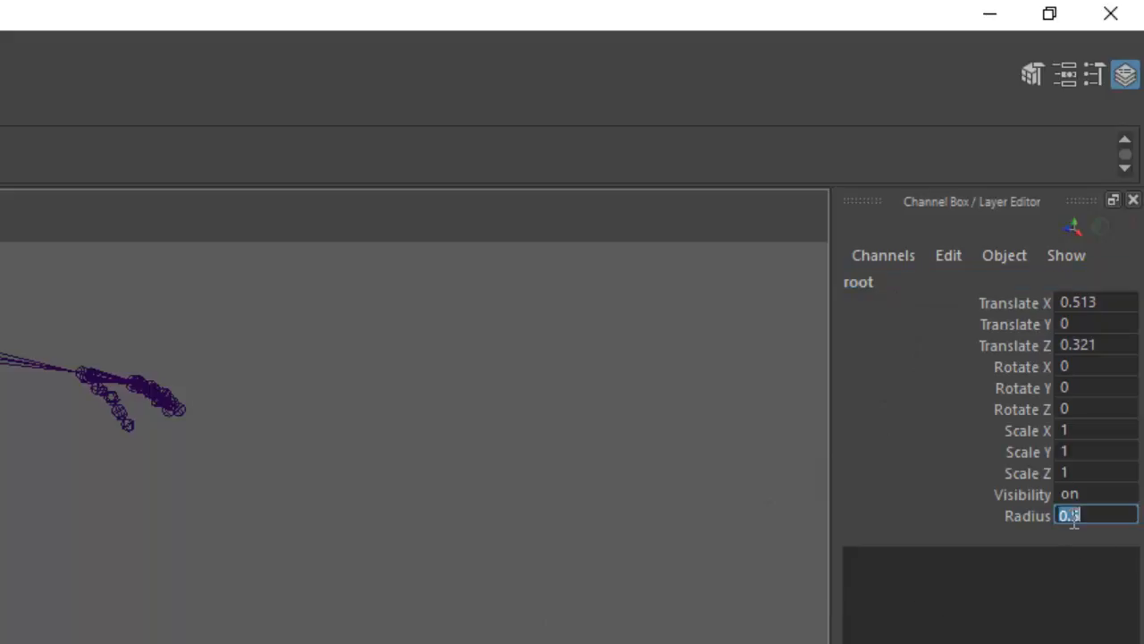
text(4)
key(Return)
double_click(1100, 303)
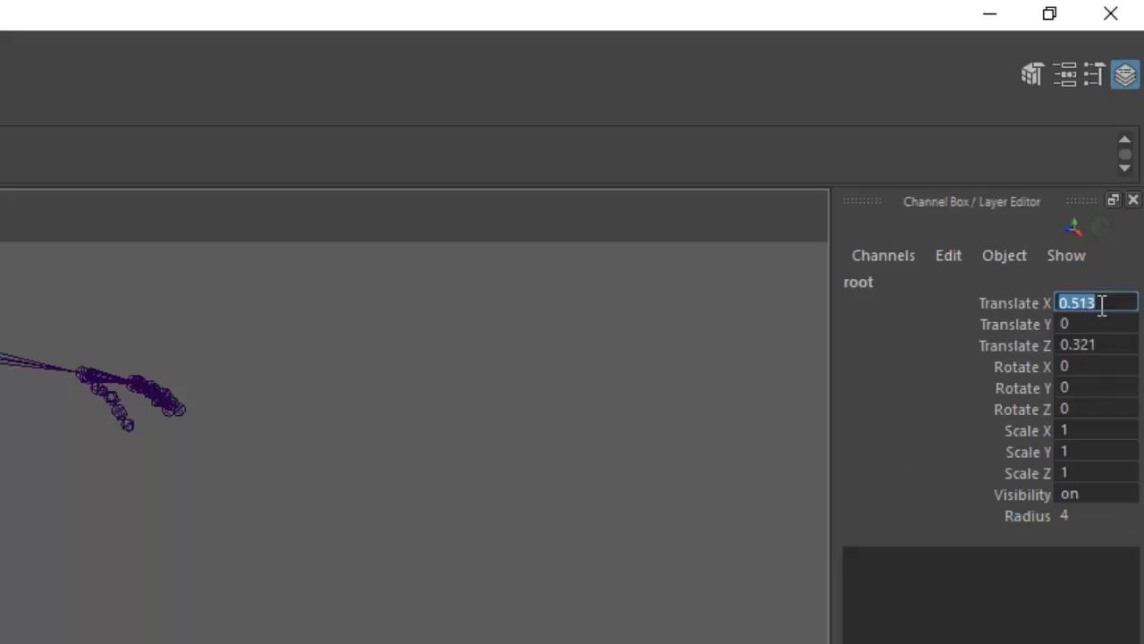
text(0)
key(Tab)
key(Tab)
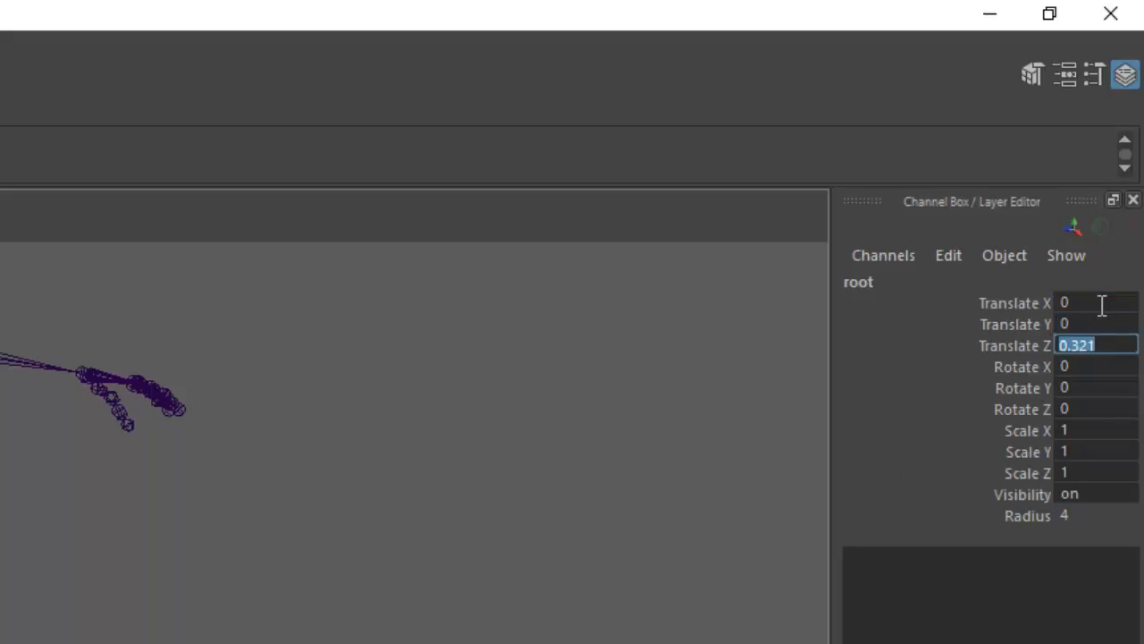
text(0)
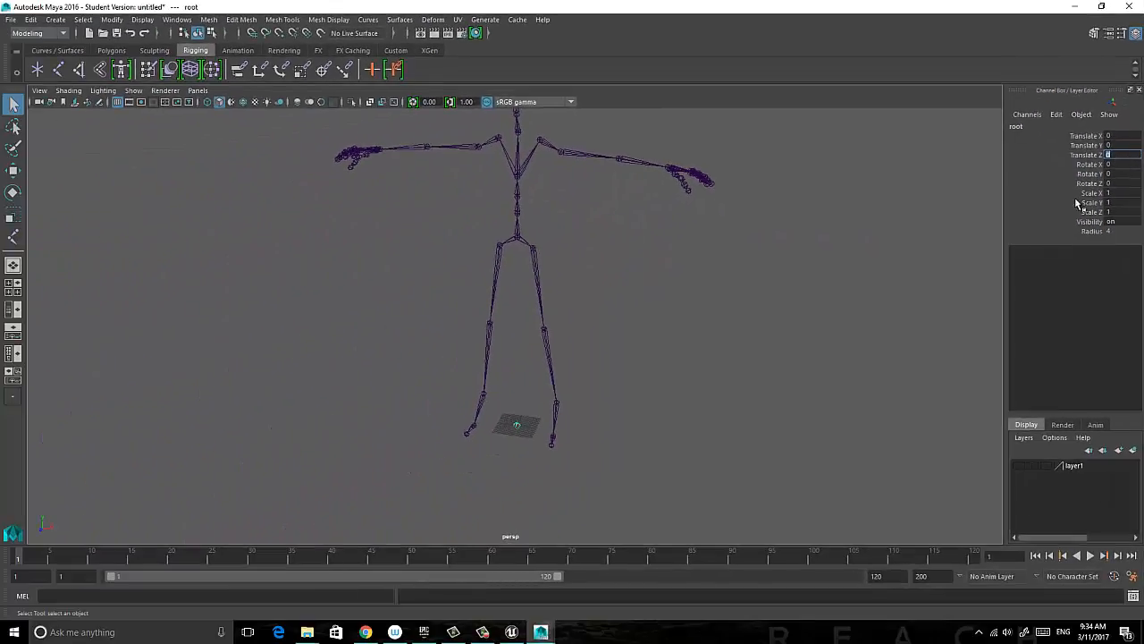
Parent the Hips joint to the root joint.
alt+drag(507, 313, 521, 467)
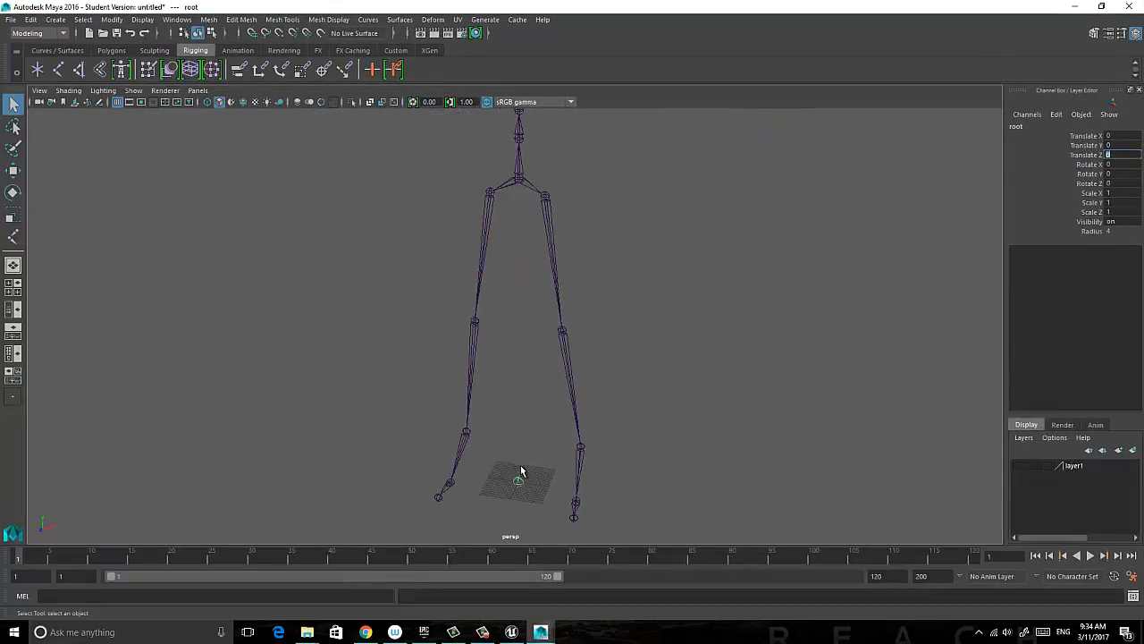
scroll(533, 446, down, 4)
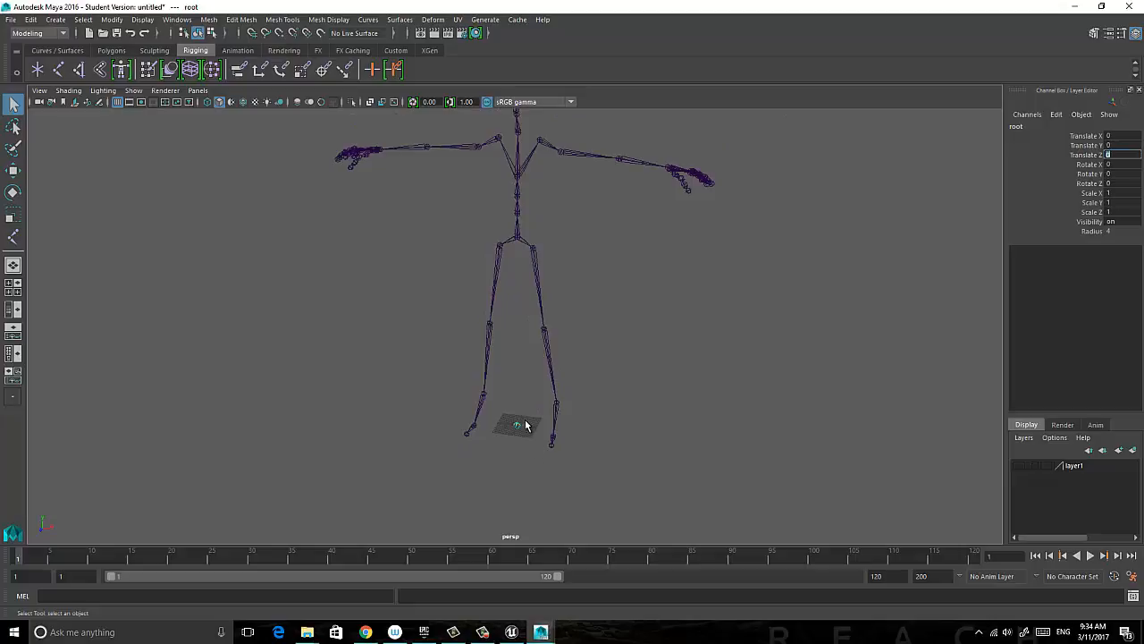
click(516, 234)
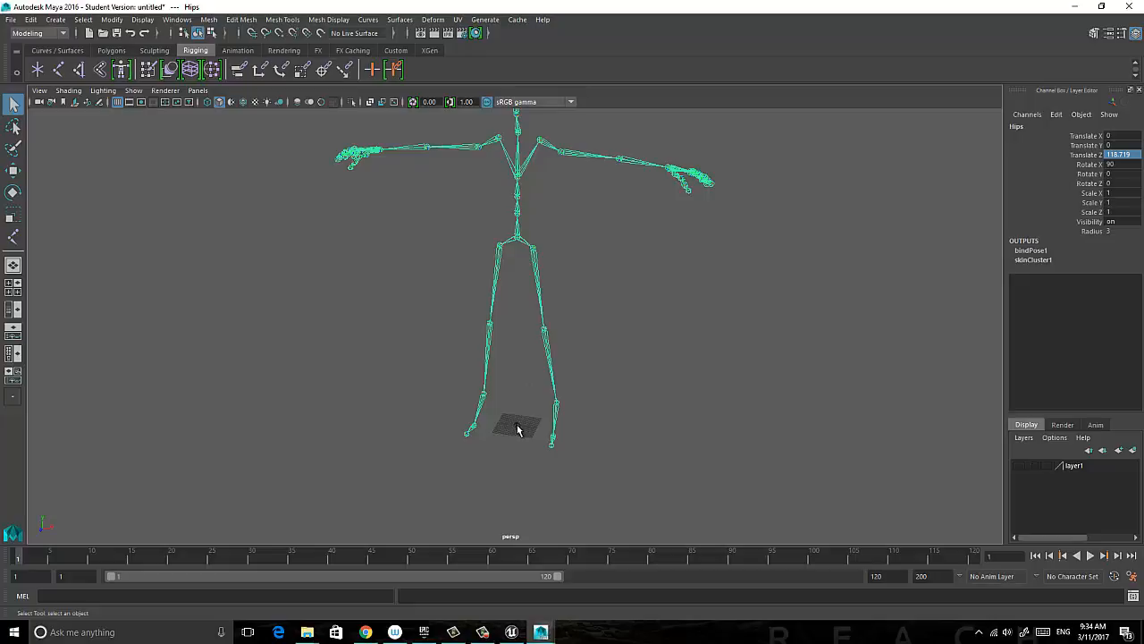
click(517, 427)
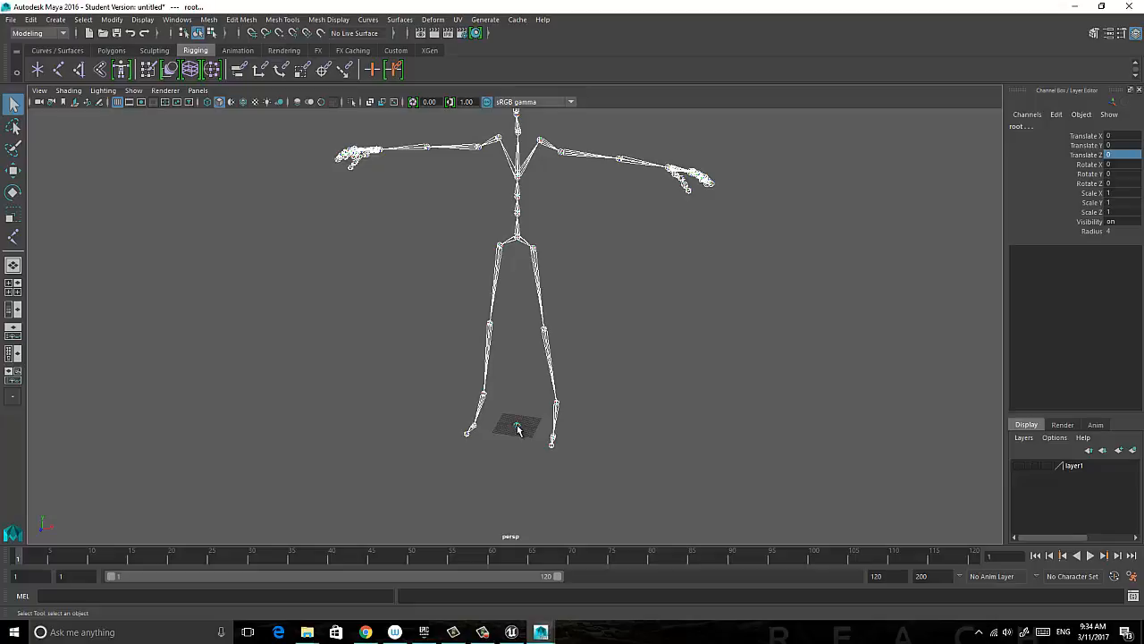
key(p)
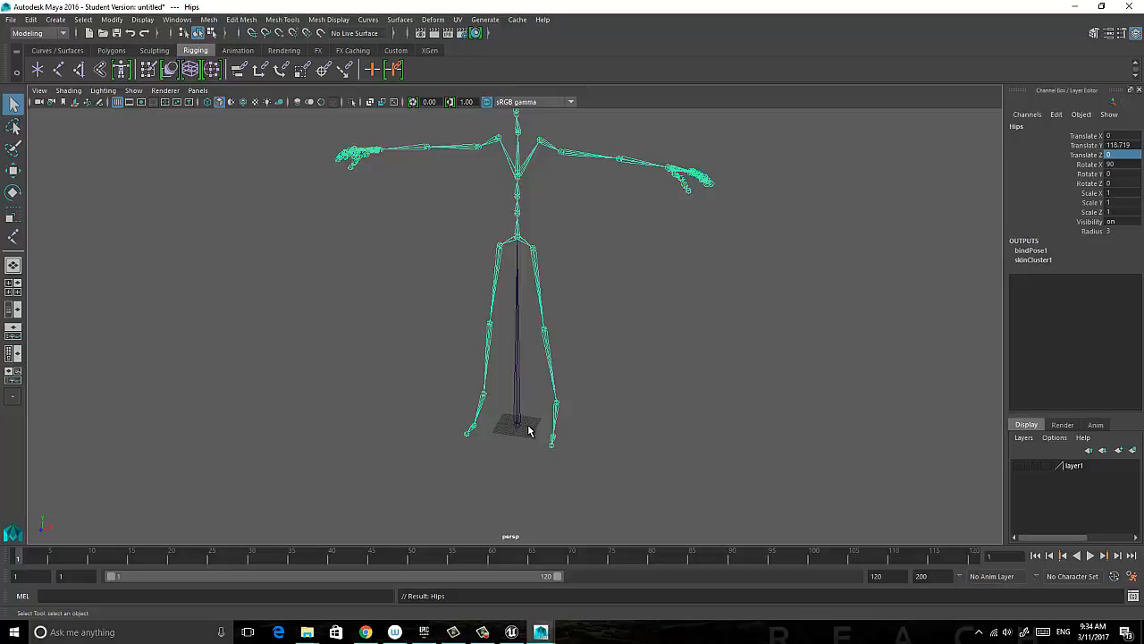
Show layer1 again and select the knight mesh together with the root joint and its skeleton.
click(1020, 466)
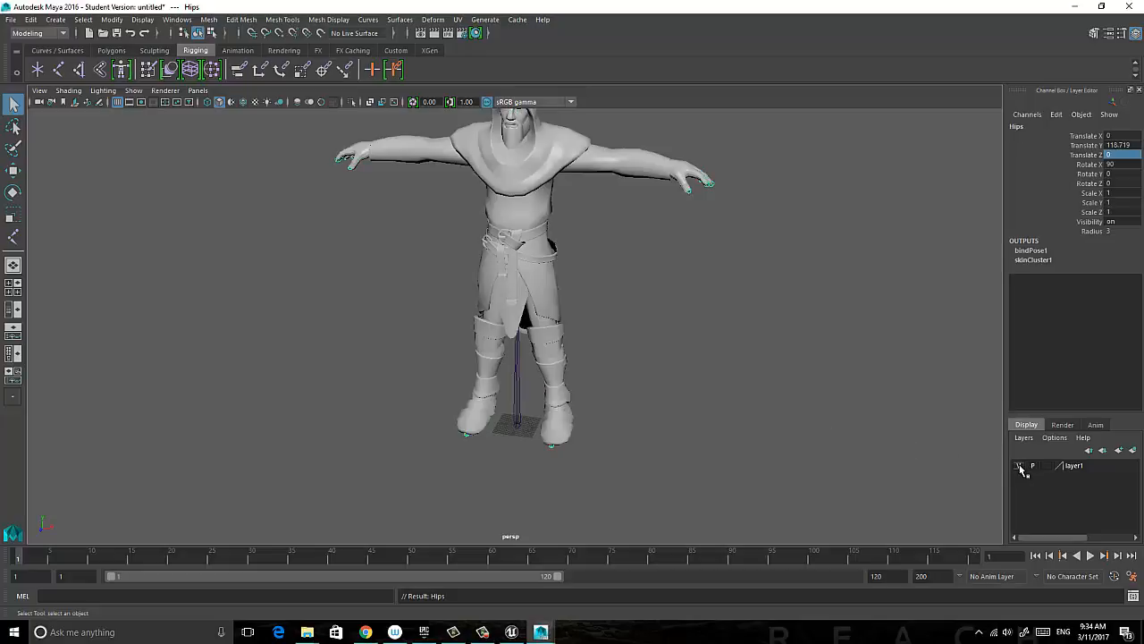
click(534, 219)
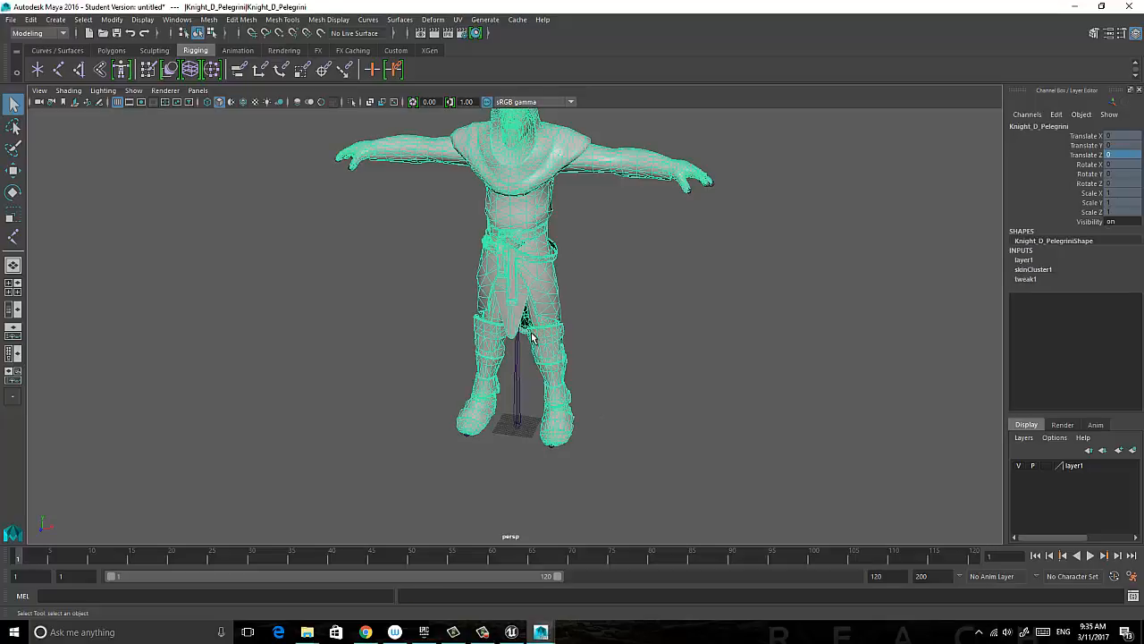
click(519, 389)
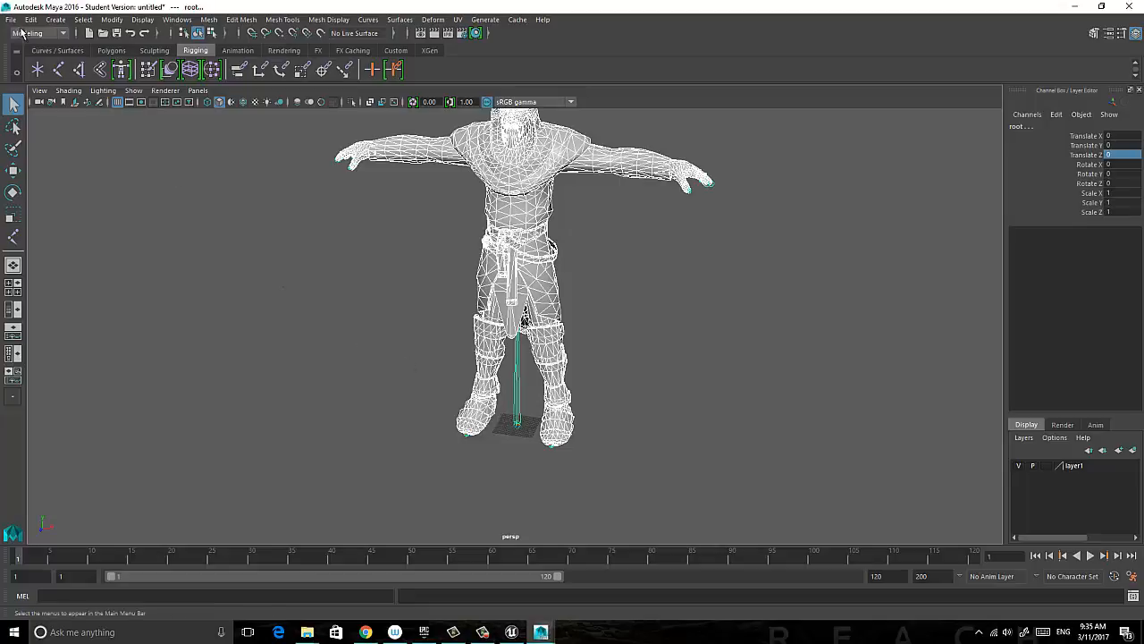
Export the whole scene in binary FBX 2016 format as Knight_D_Pelegrini_Root.fbx in C:\Temp and dismiss the export report.
click(13, 19)
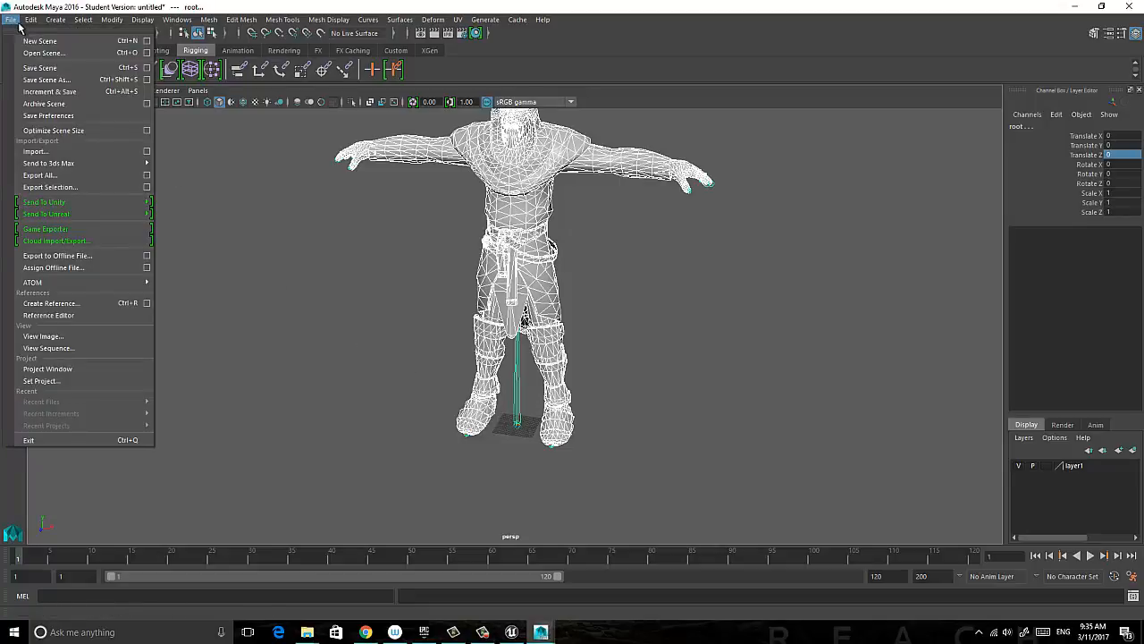
click(53, 178)
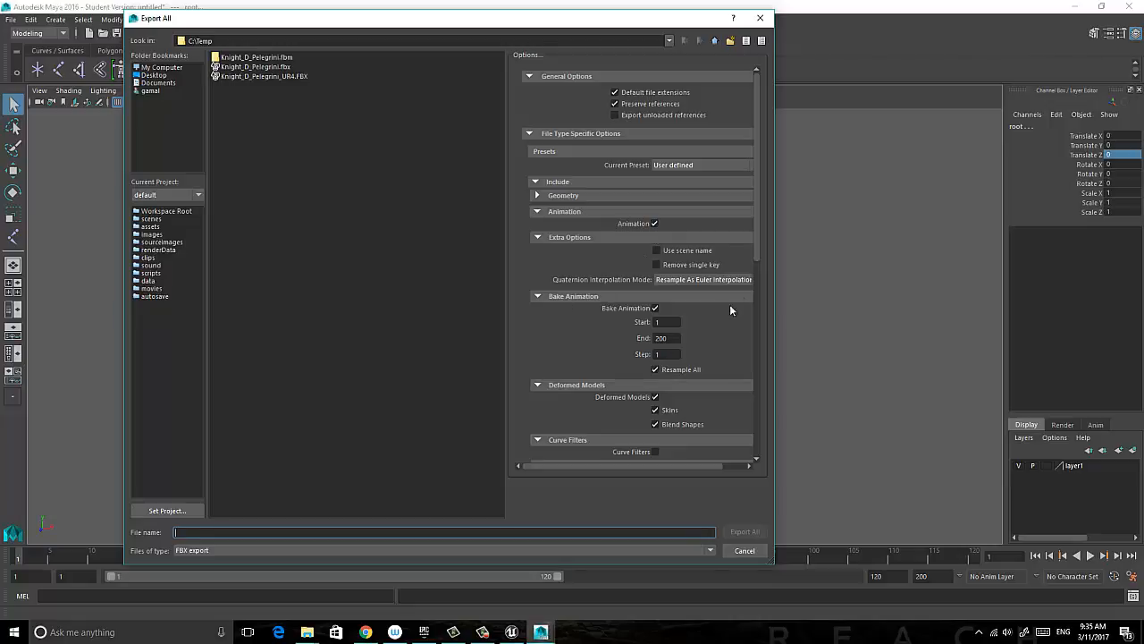
drag(756, 260, 716, 444)
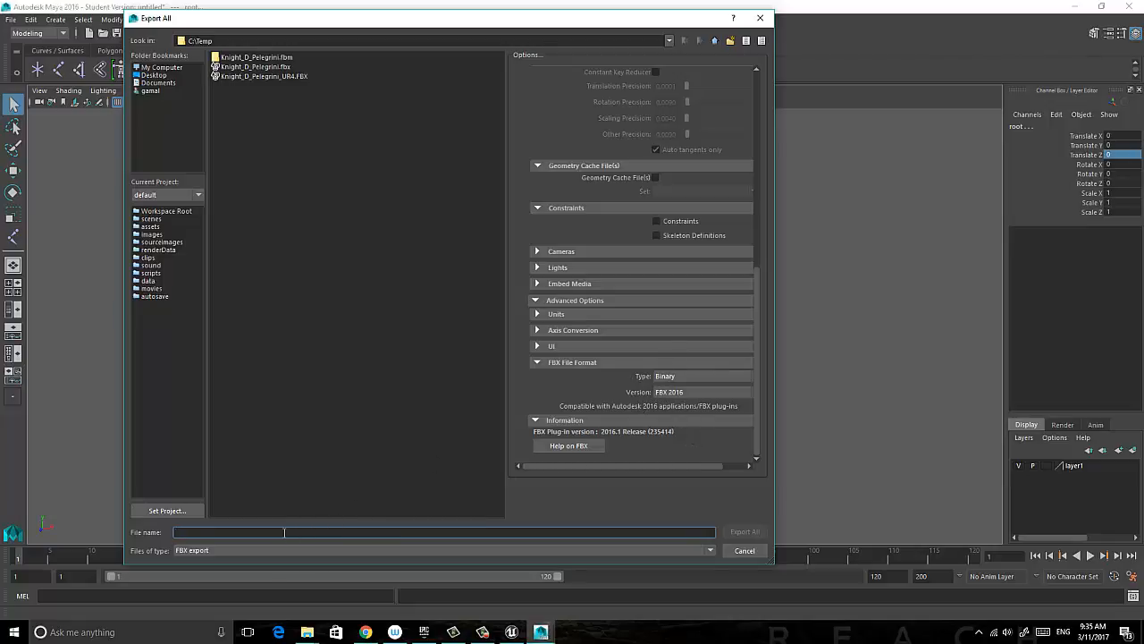
click(268, 67)
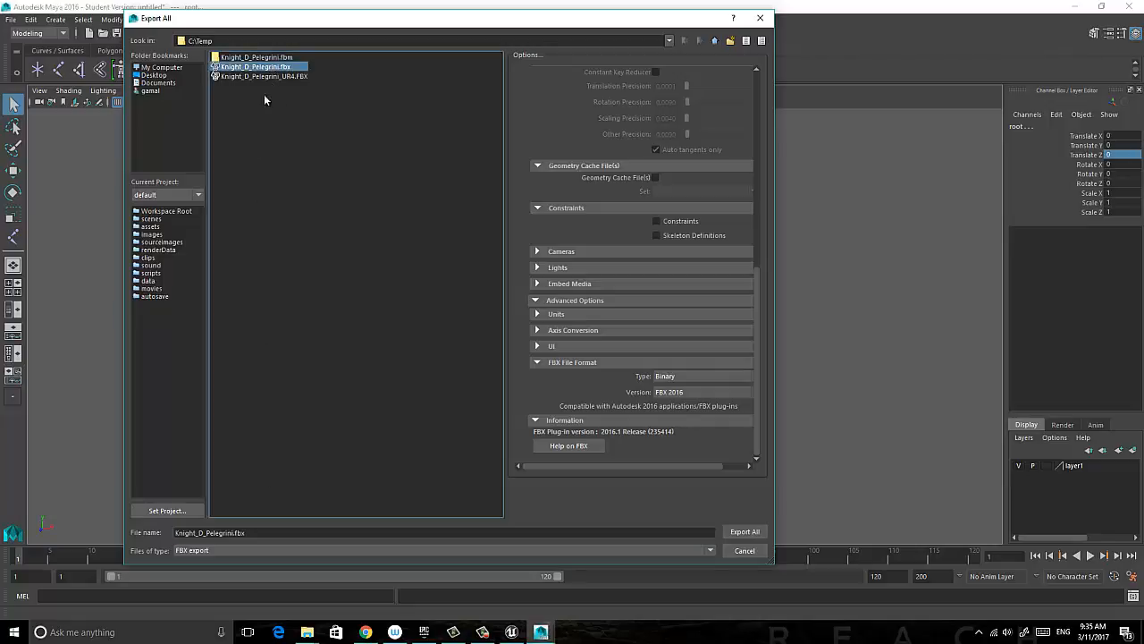
click(235, 532)
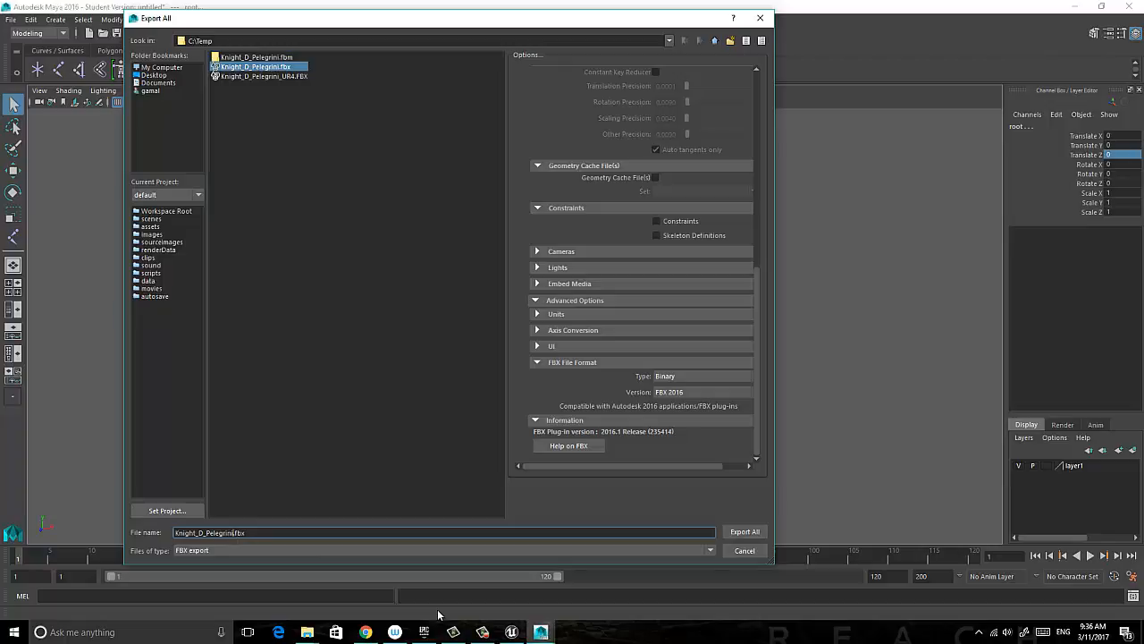
text(_Root)
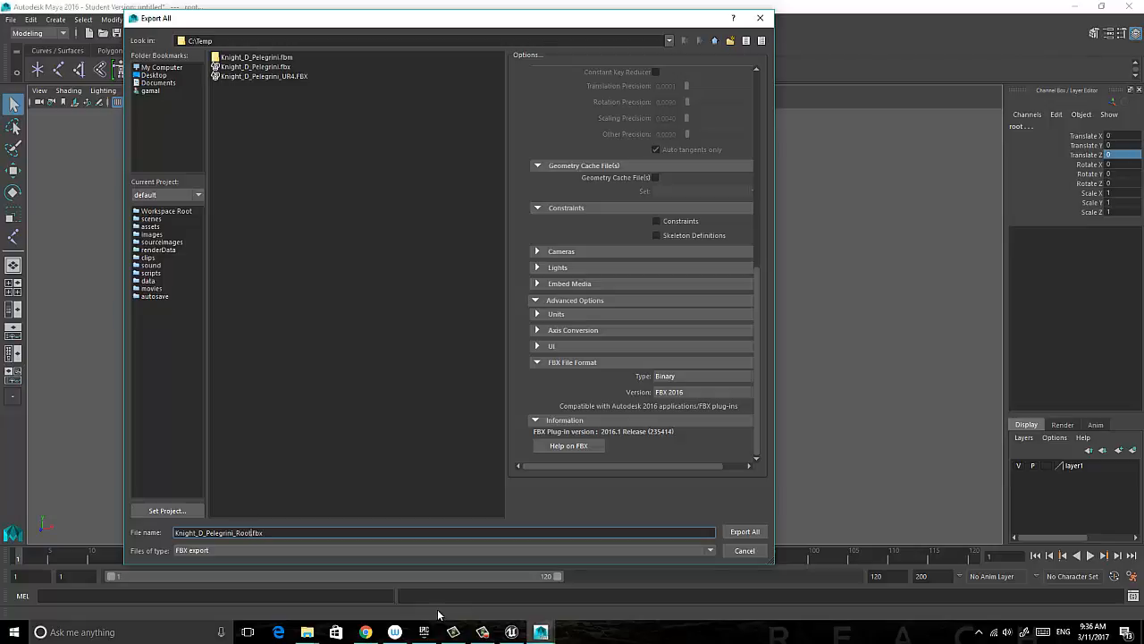
click(746, 529)
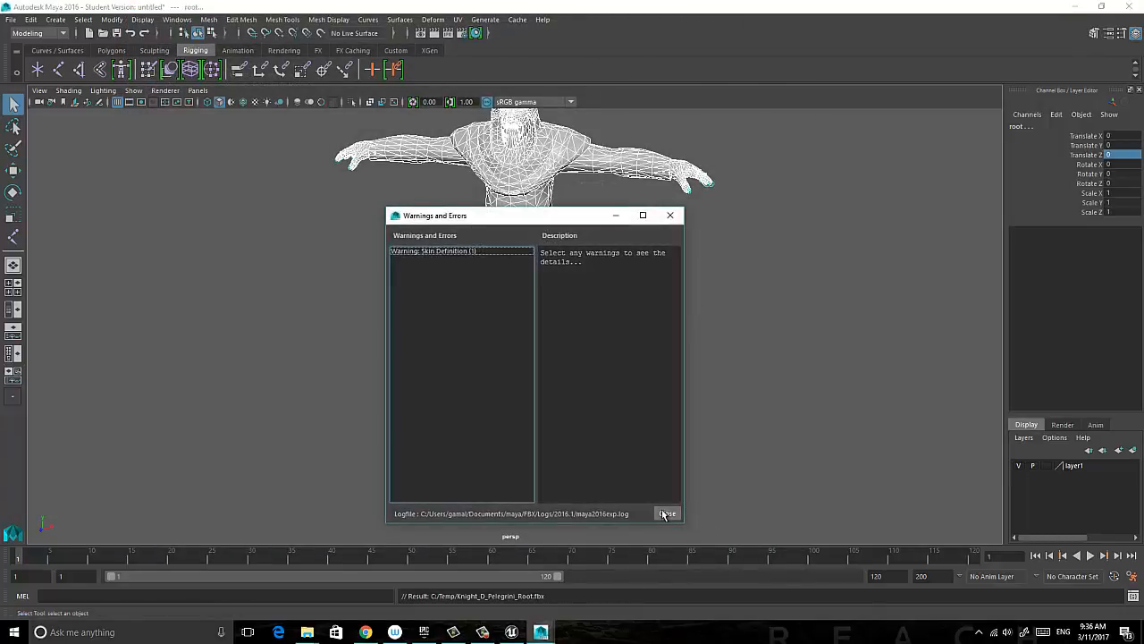
click(667, 514)
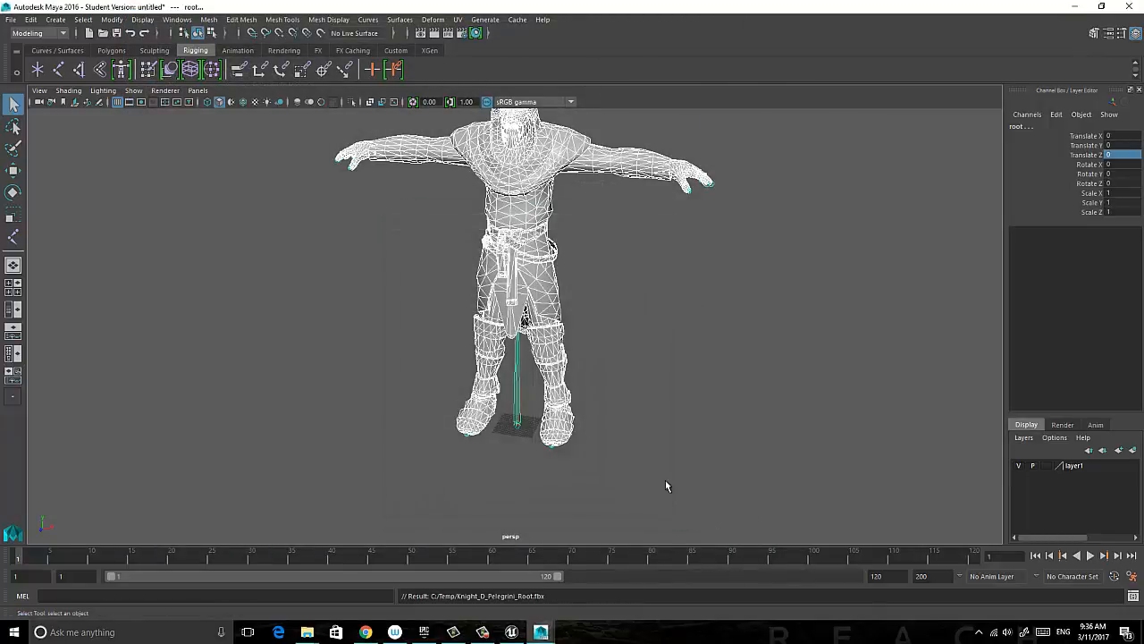
Switch to the Unreal Editor, import Knight_D_Pelegrini_Root.fbx as a skeletal mesh into the Knight folder, and save all imported assets.
click(1075, 6)
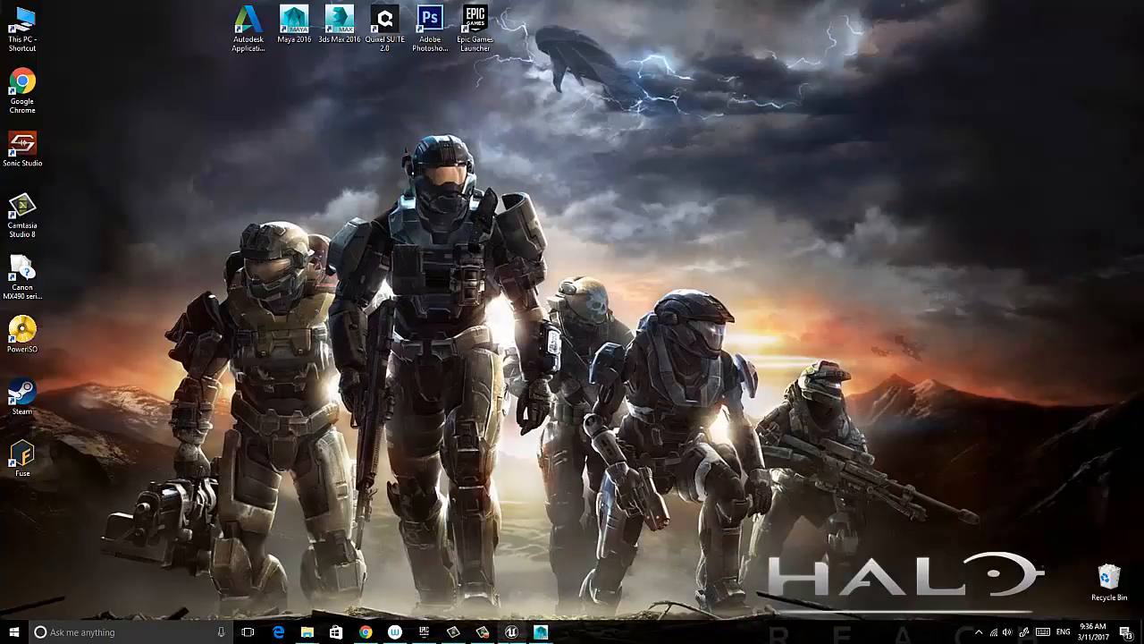
click(510, 632)
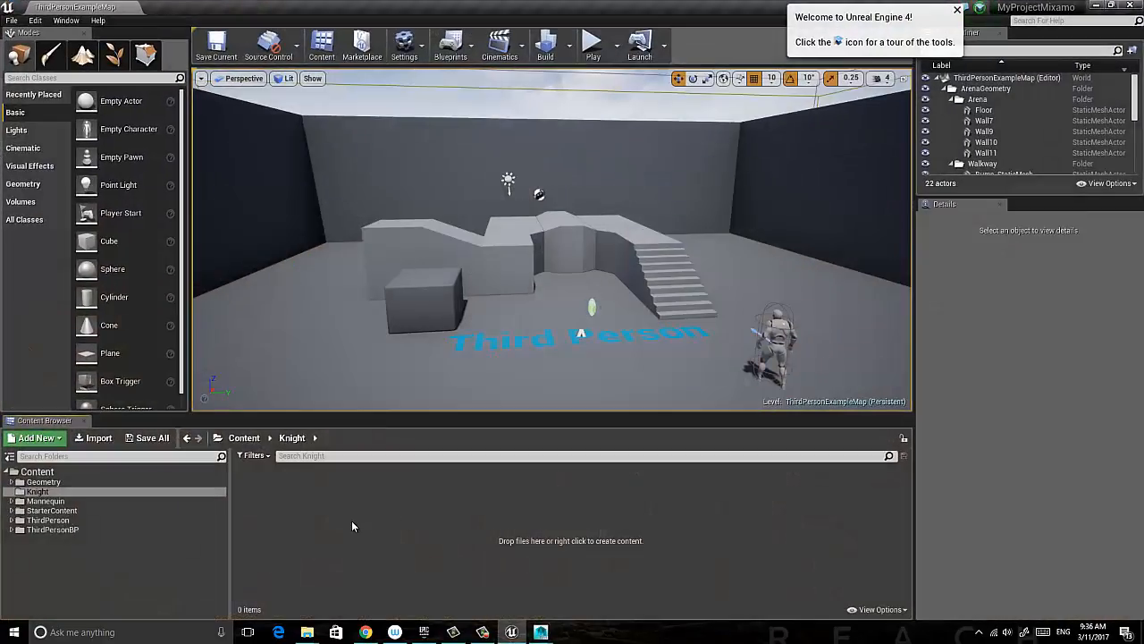
click(100, 437)
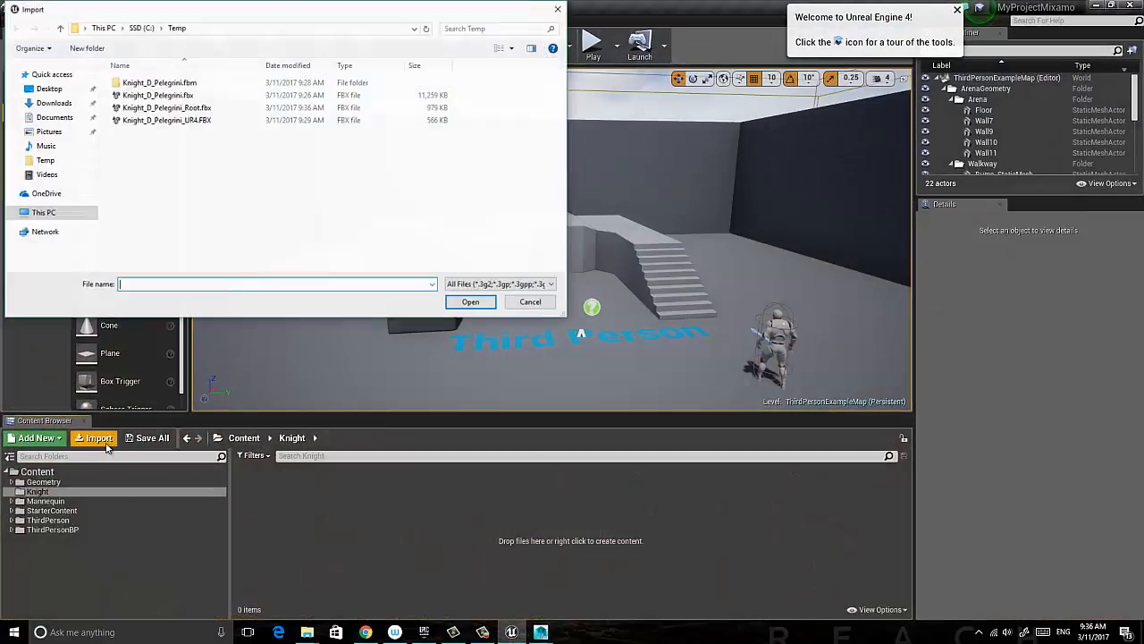
click(181, 108)
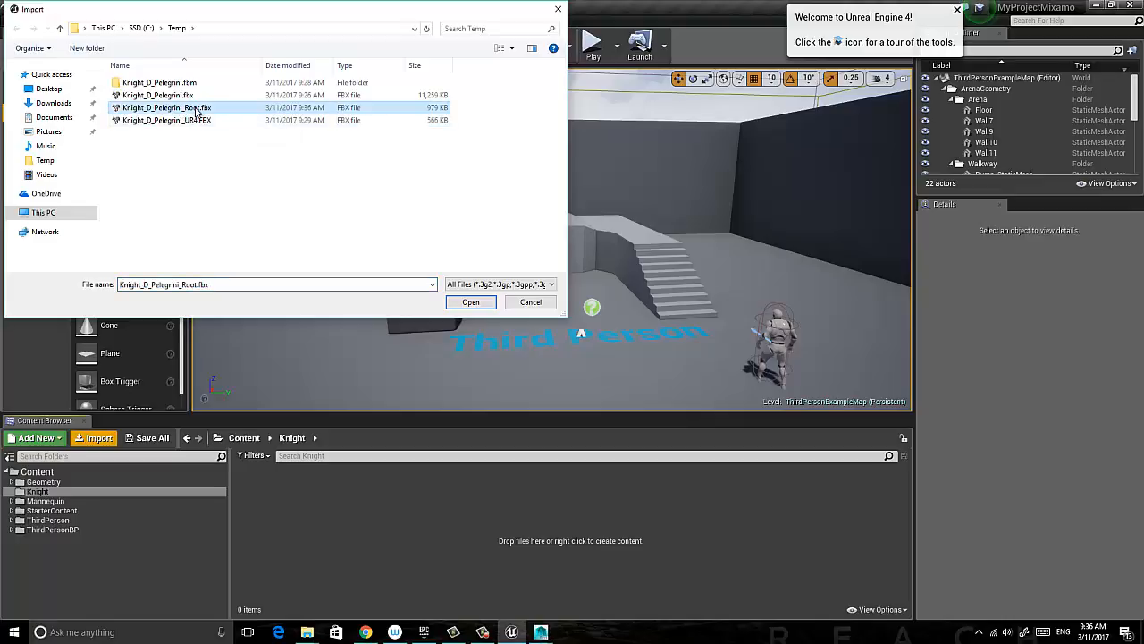
click(473, 304)
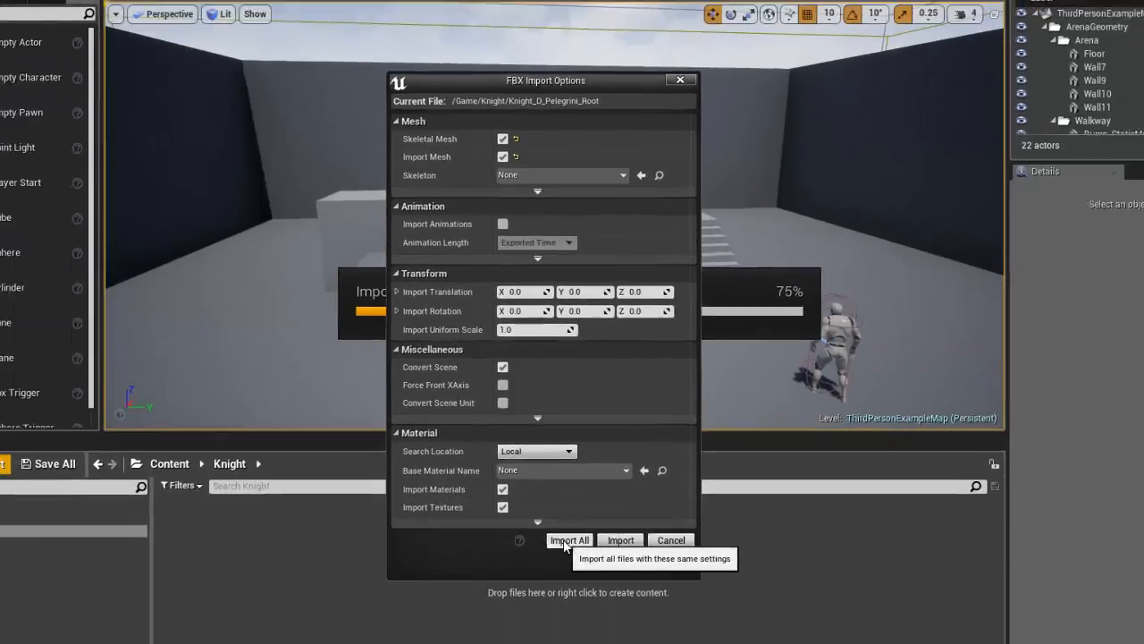
click(574, 576)
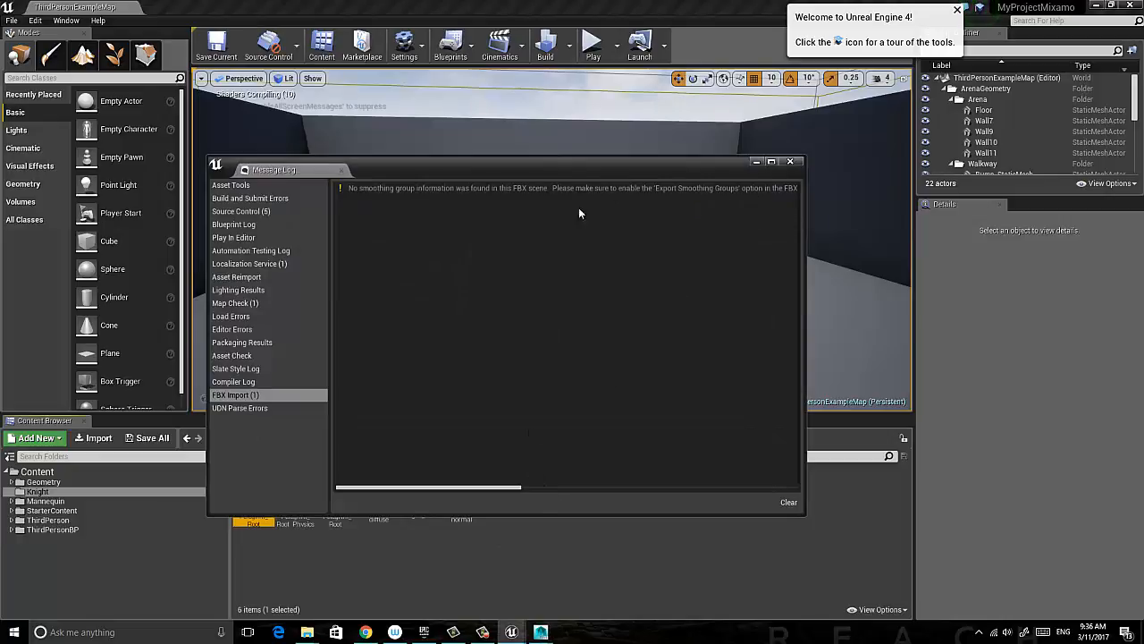
click(791, 163)
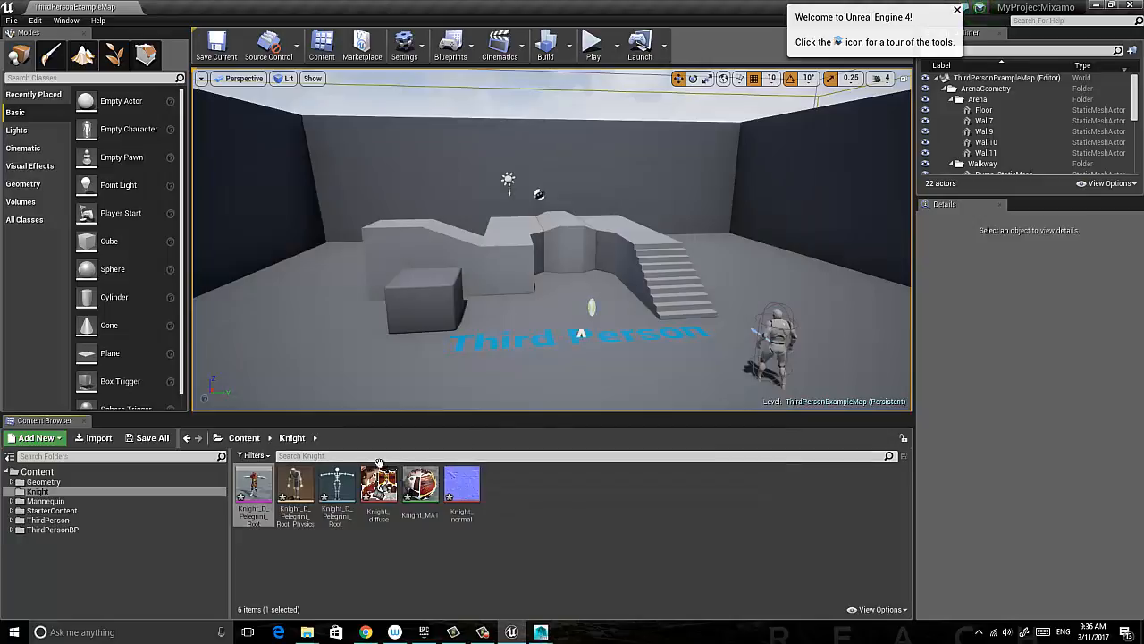
click(153, 438)
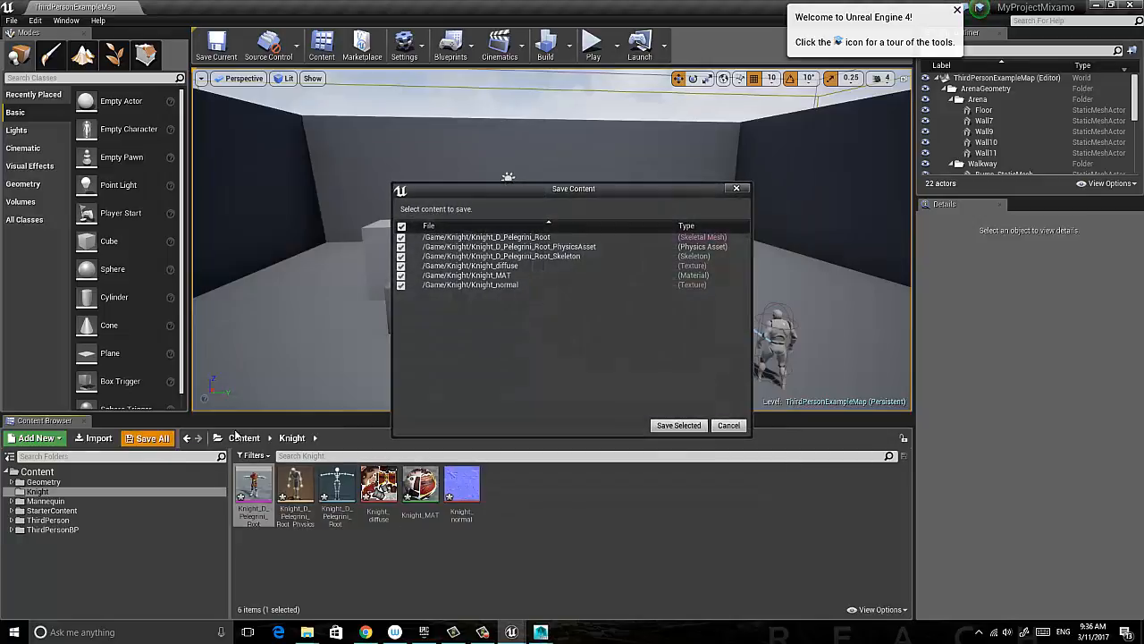
click(677, 423)
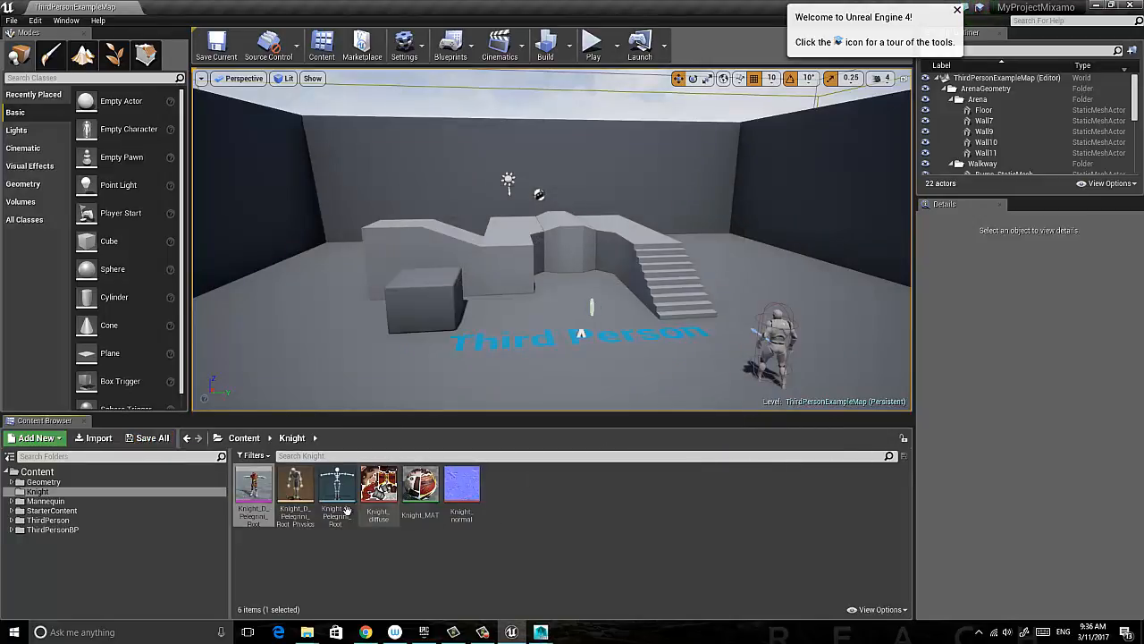
Open the Knight_D_Pelegrini_Root skeletal mesh, switch to its skeleton, and select the root bone in the hierarchy.
click(260, 490)
double_click(262, 490)
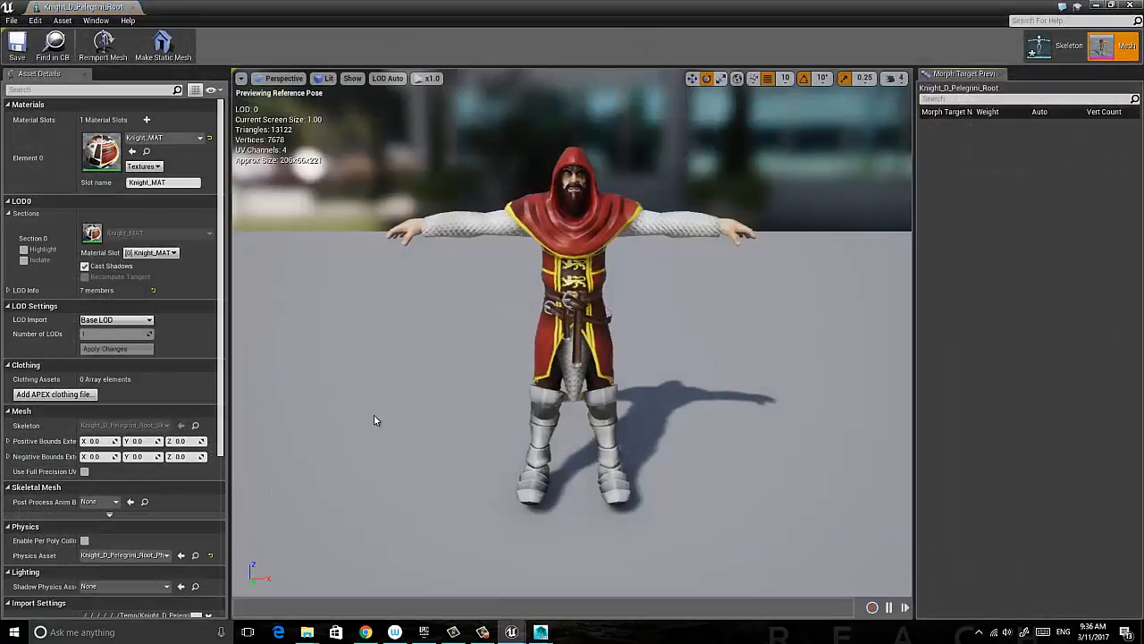
click(1064, 49)
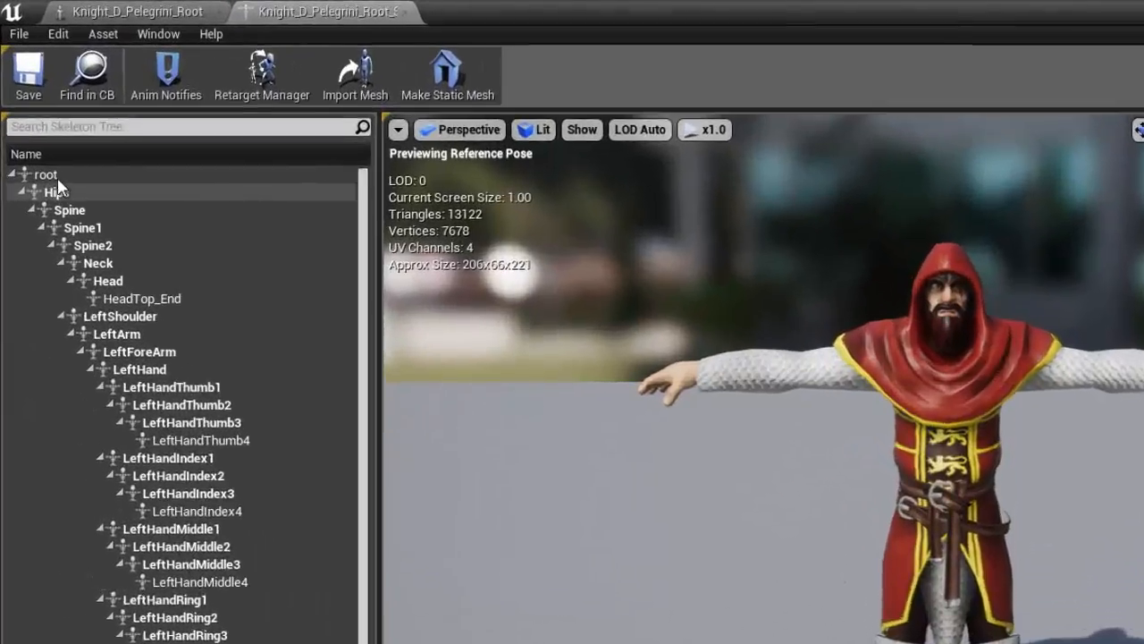
click(35, 105)
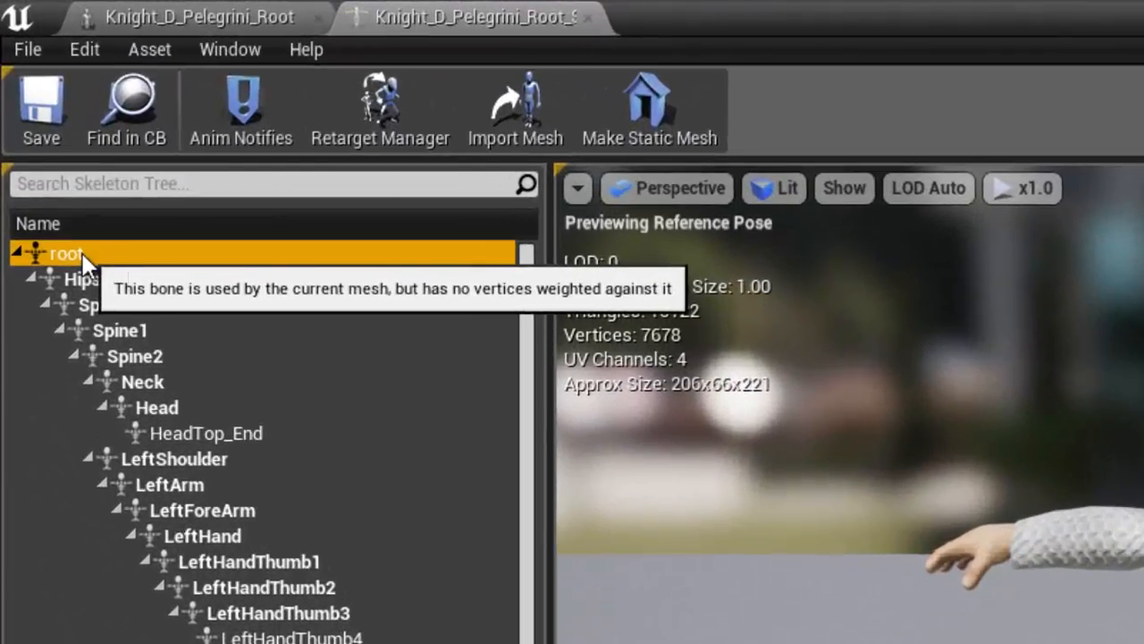
Set the viewport's bone drawing to All Hierarchy and inspect the bones around the knight's hips and legs.
click(827, 190)
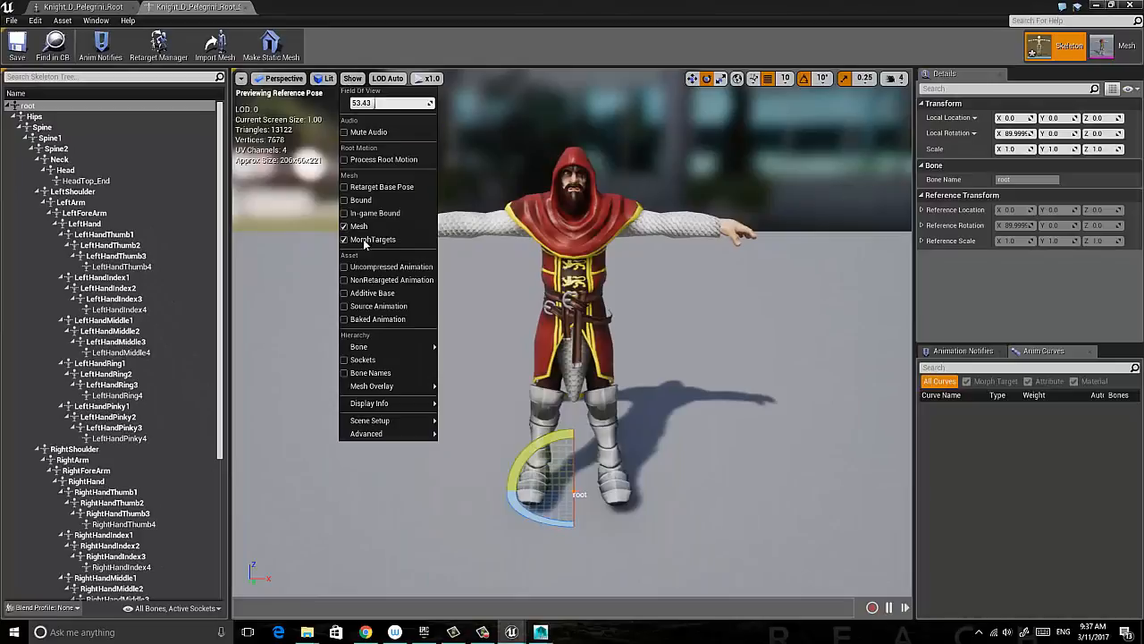
mouse_move(393, 346)
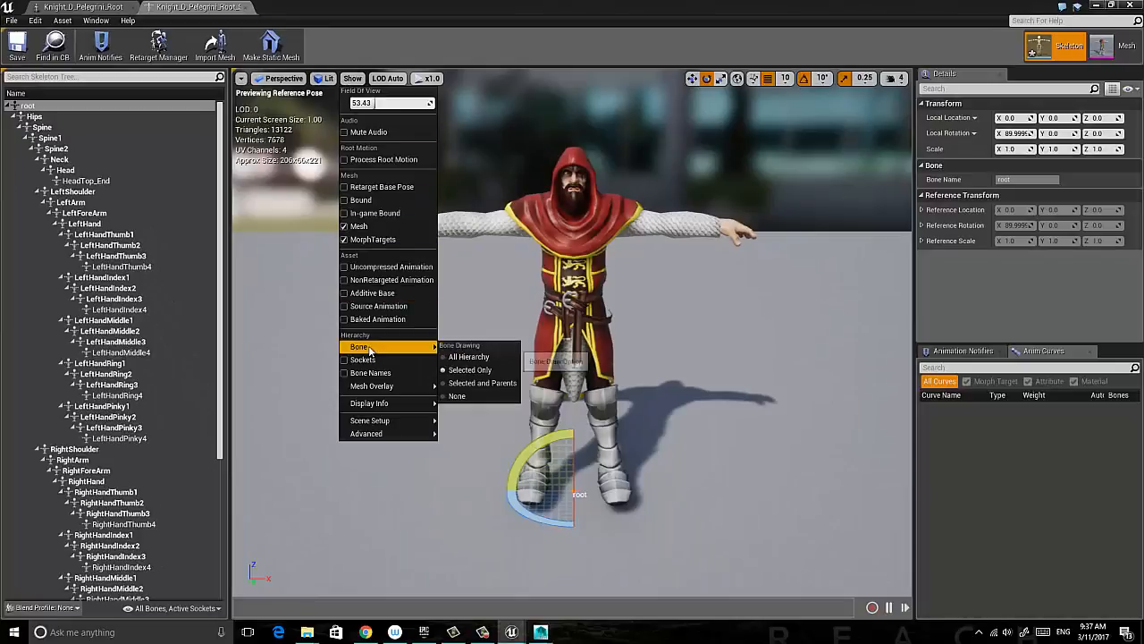
click(465, 357)
scroll(588, 514, up, 5)
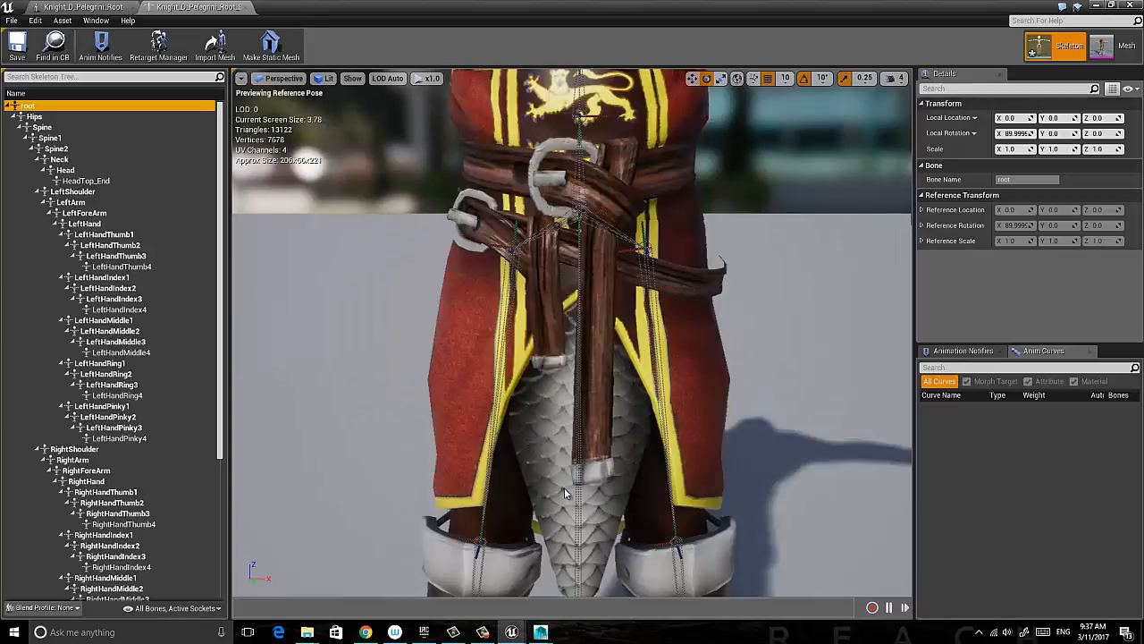
scroll(588, 507, down, 5)
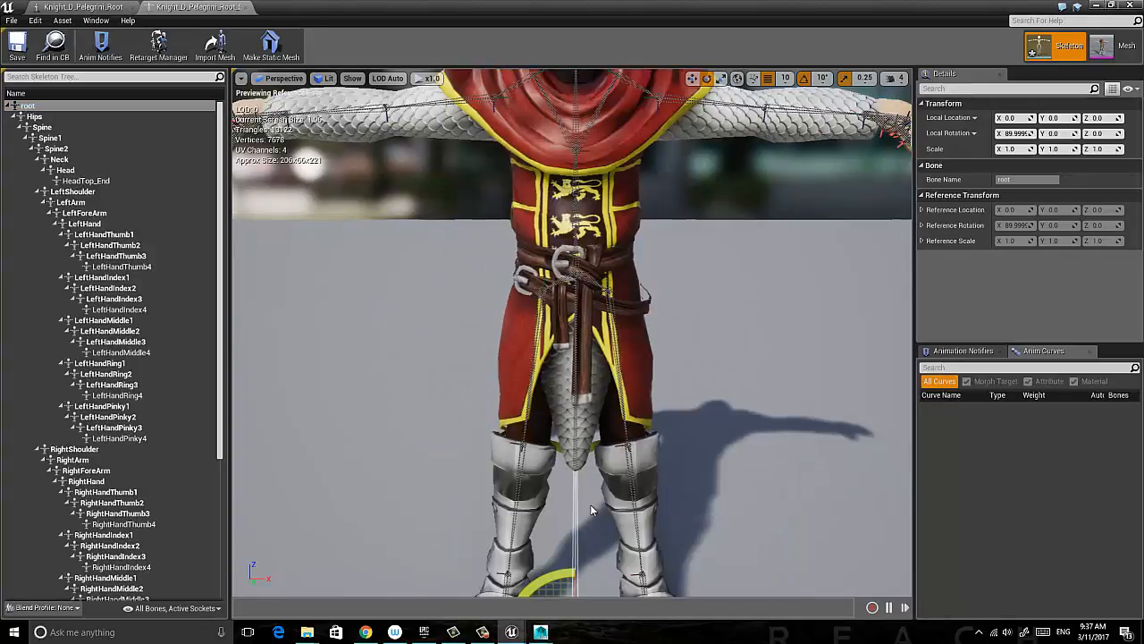
Try rotating the root bone in the preview and undo the rotation.
mouse_move(589, 516)
right_down()
mouse_move(588, 550)
mouse_move(572, 514)
right_up()
drag(559, 501, 421, 425)
key(ctrl+z)
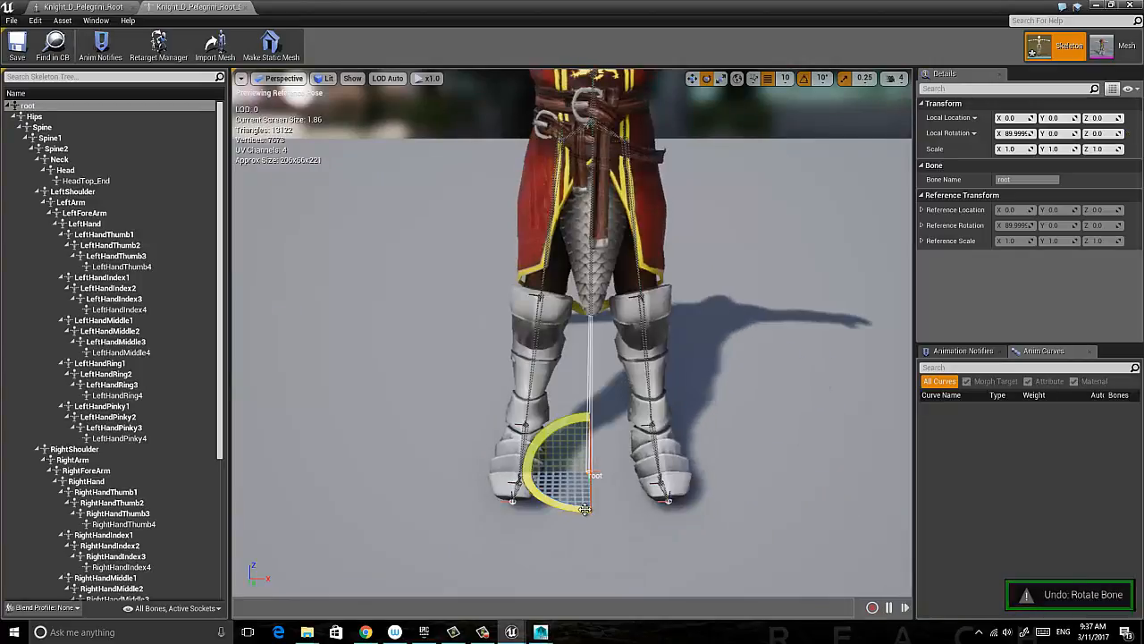
Deselect the root bone and close the skeleton editor to return to the knight's mesh view.
click(827, 489)
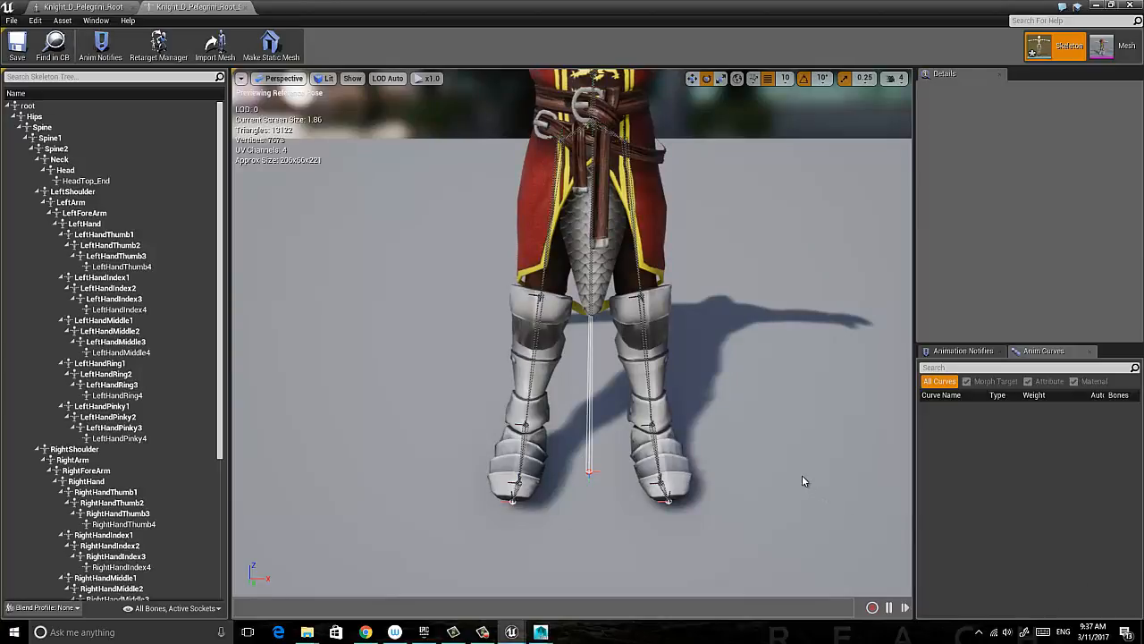
click(248, 9)
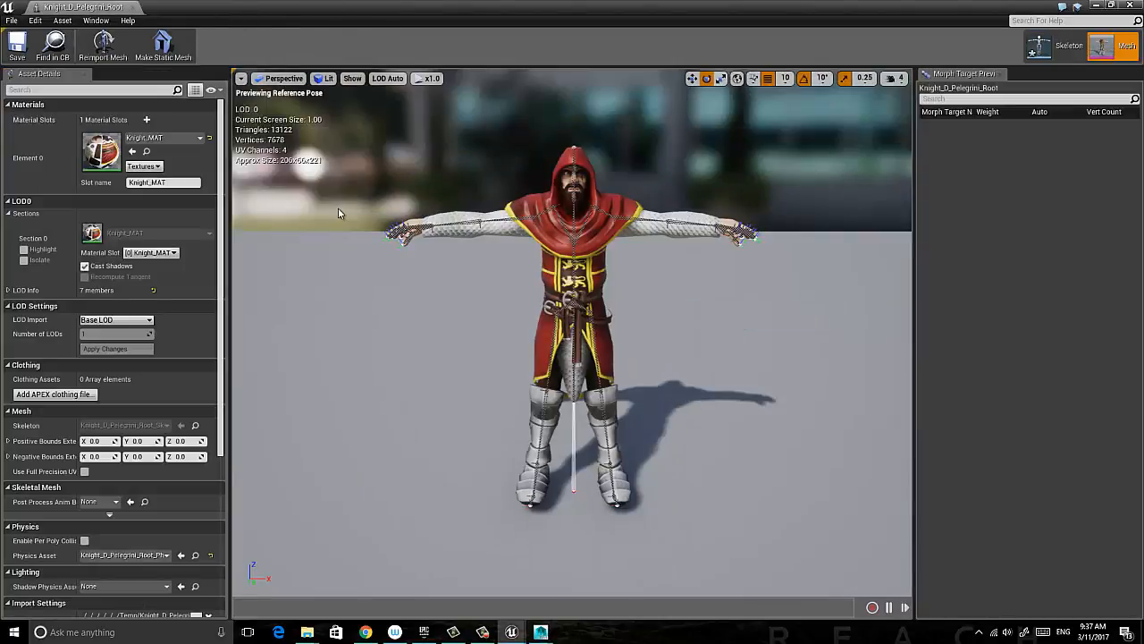